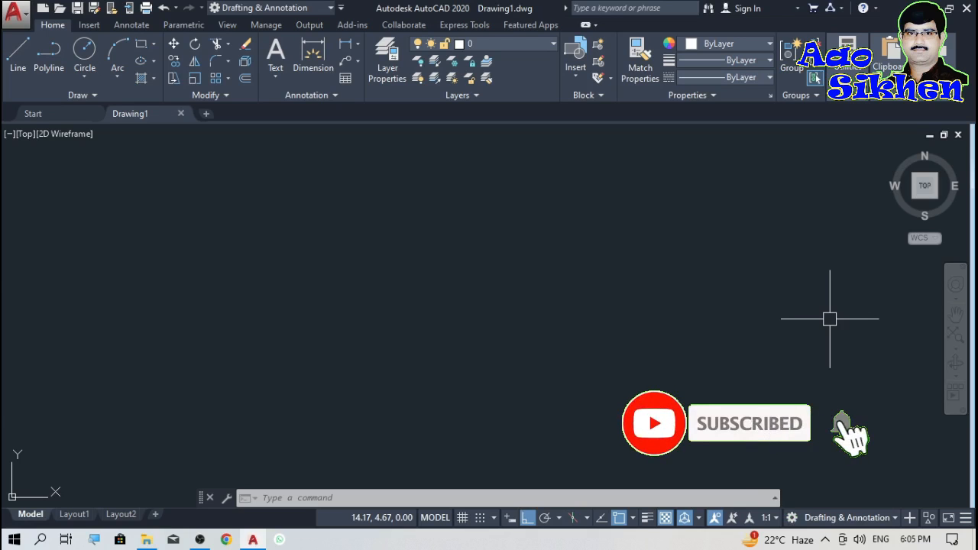
Load all the LISP files in the 12 LISP folder with APPLOAD and dismiss the Settingout Table message.
text(ad)
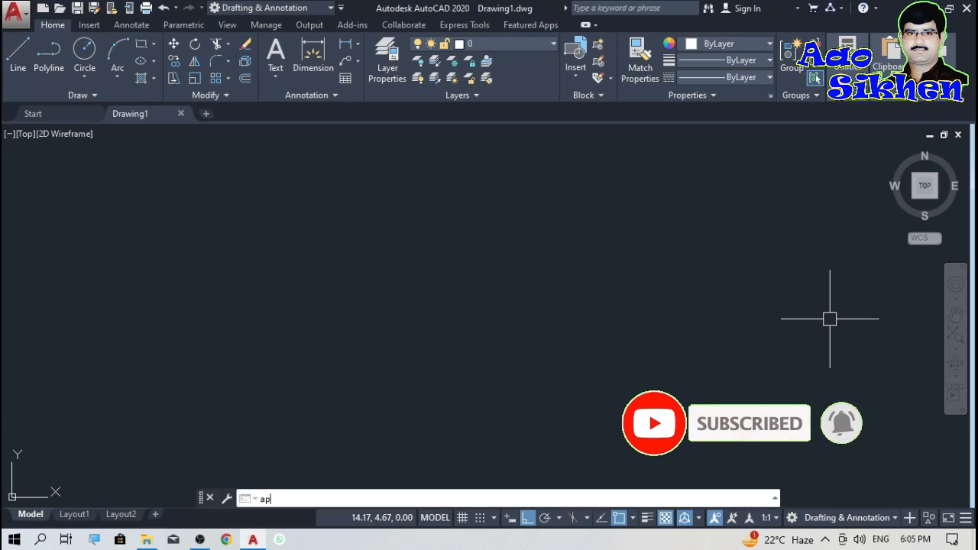
key(Return)
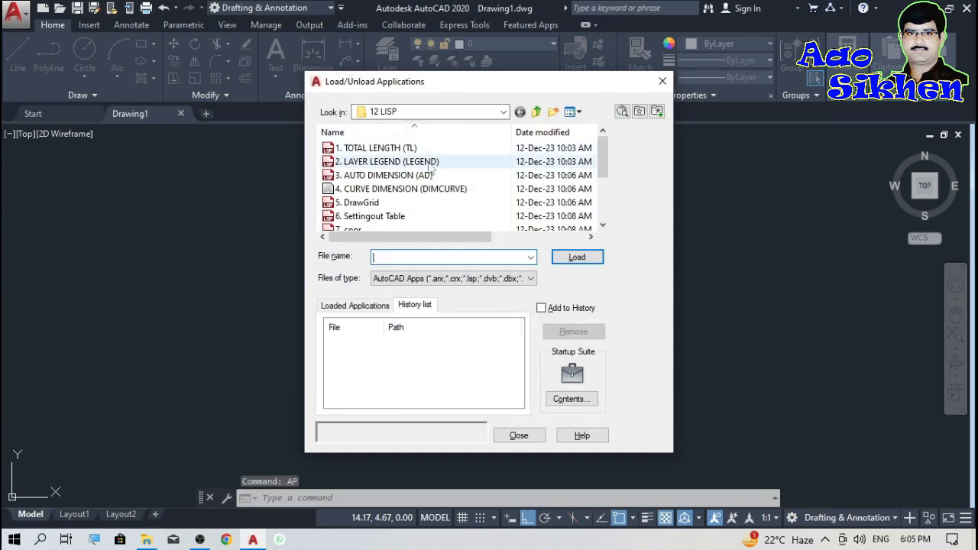
click(402, 150)
scroll(425, 214, down, 2)
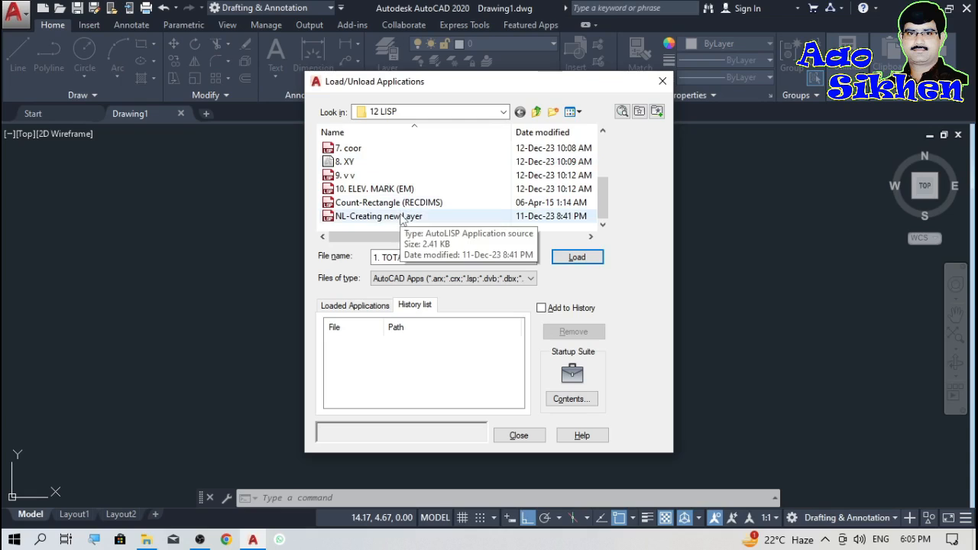
shift+click(398, 217)
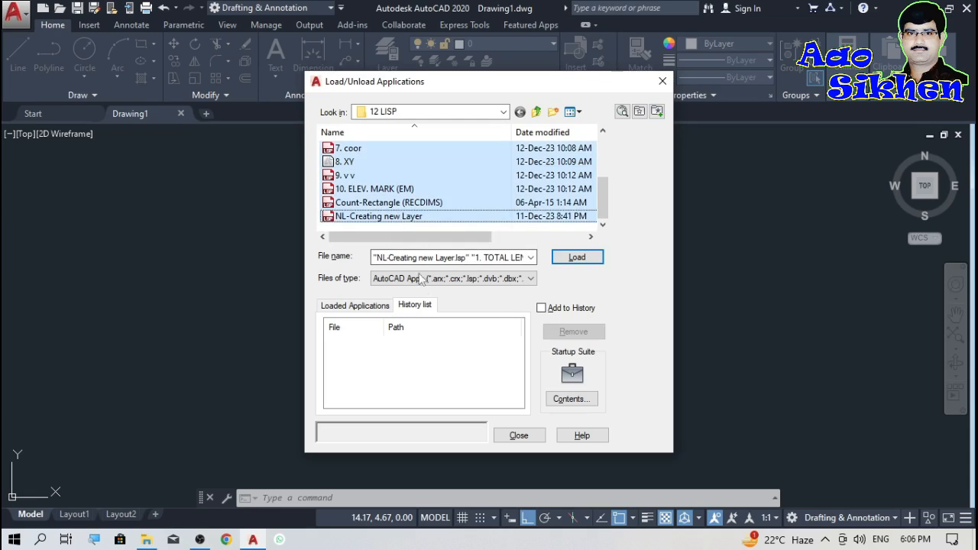
click(571, 260)
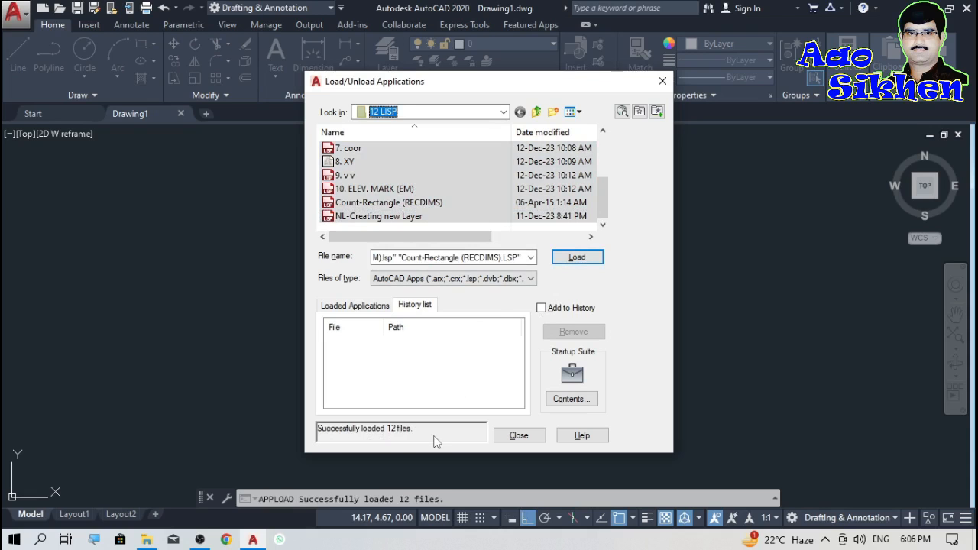
click(517, 435)
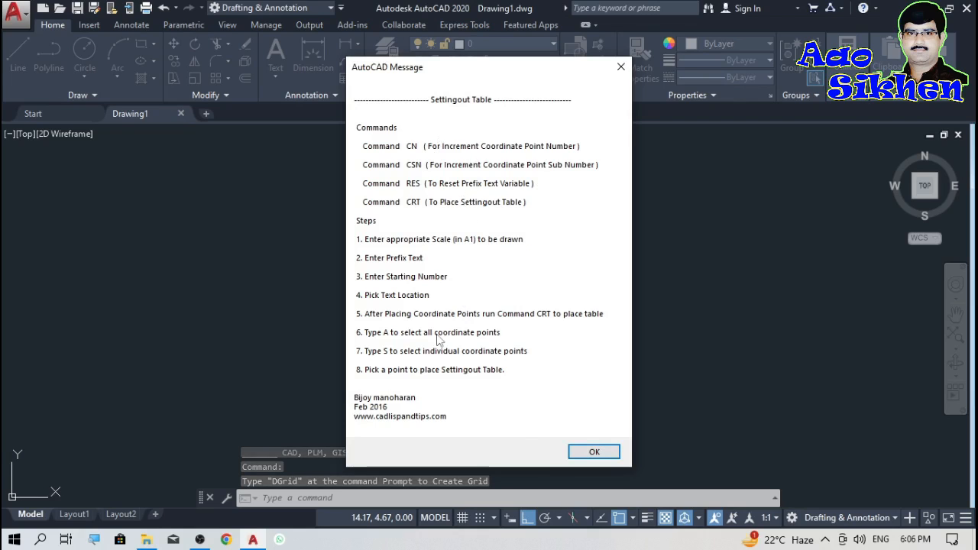
click(592, 451)
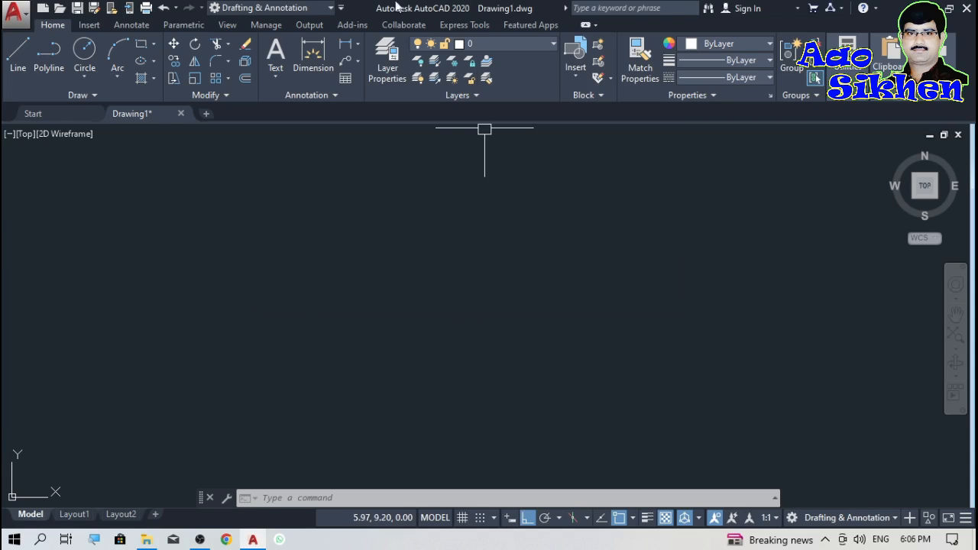
Add two new layers with default names in the Layer Properties Manager and close it.
click(386, 65)
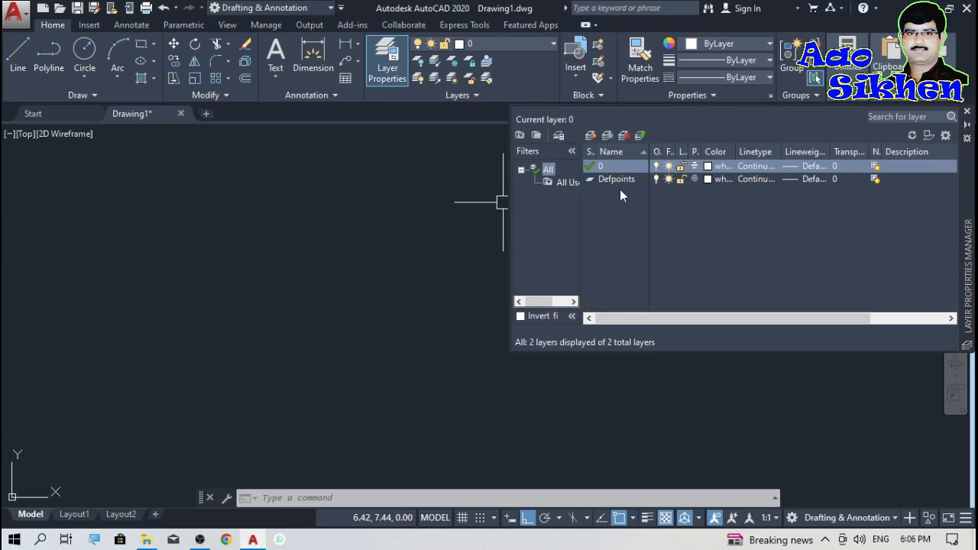
click(591, 135)
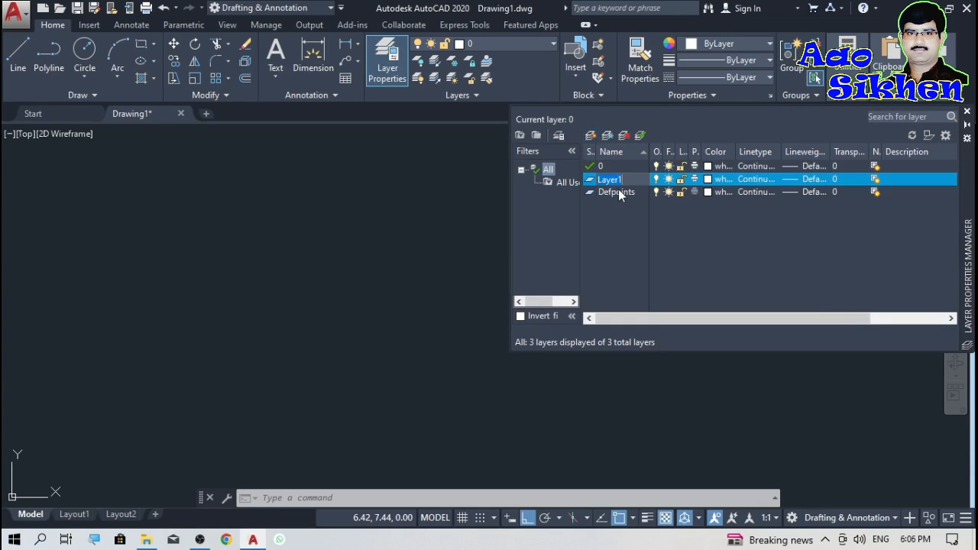
key(Return)
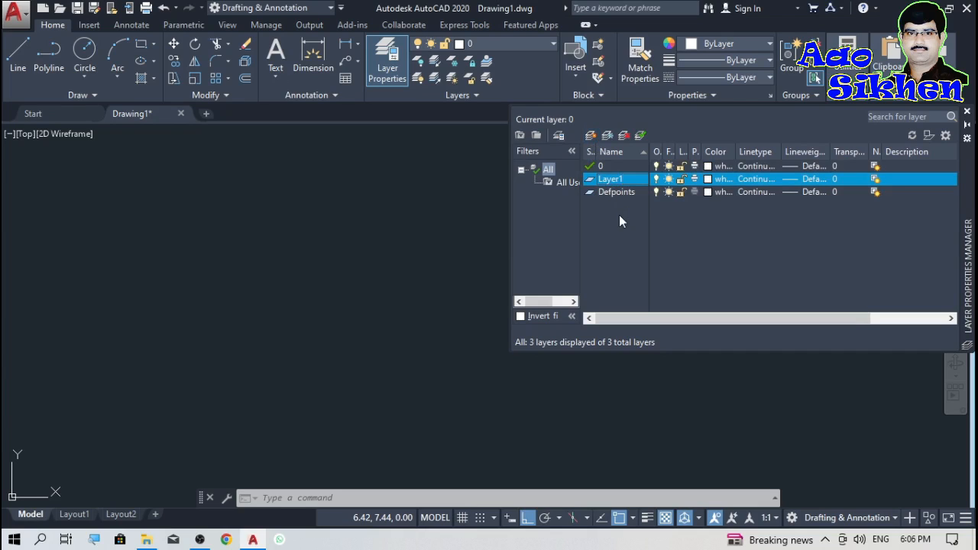
key(alt+n)
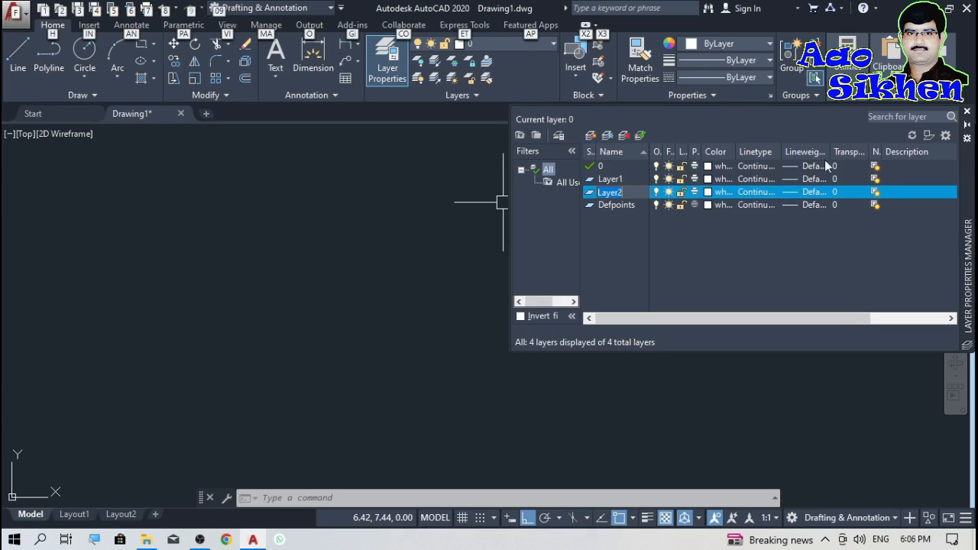
click(967, 112)
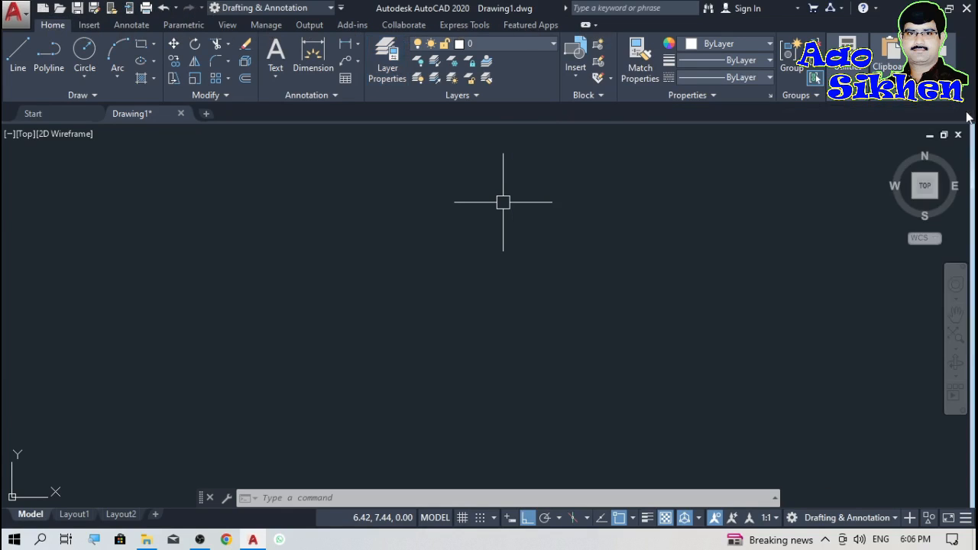
Delete Layer1 and Layer2 in the Layer Properties Manager and close it.
click(392, 59)
click(723, 196)
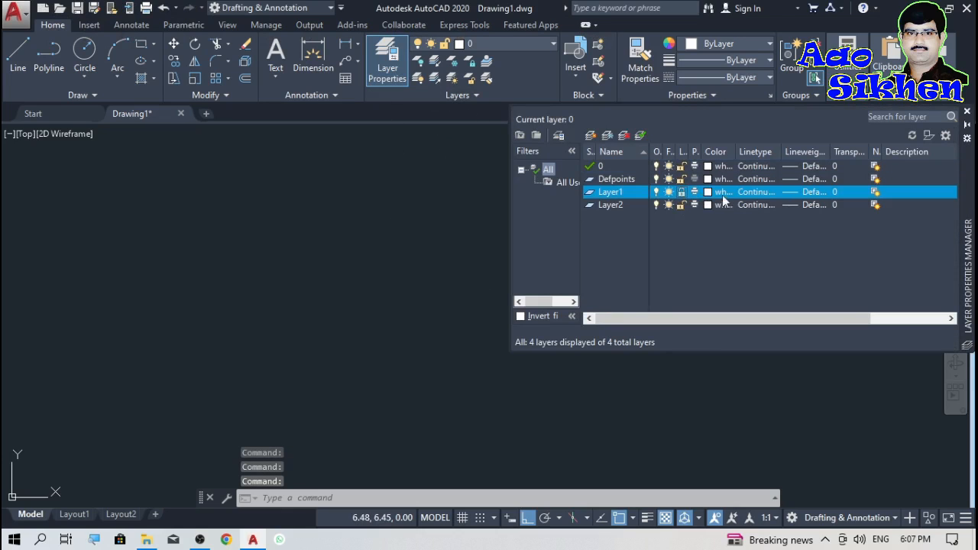
shift+click(619, 206)
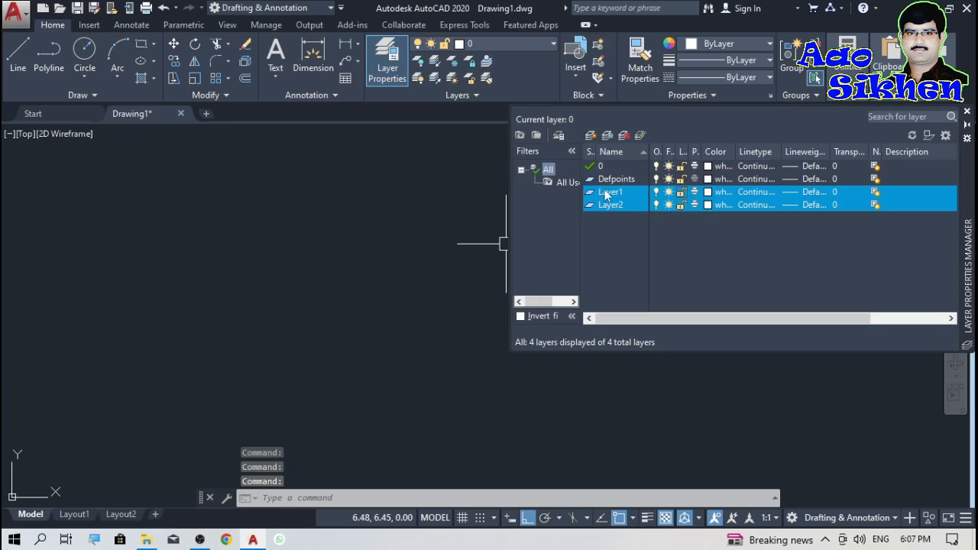
click(624, 136)
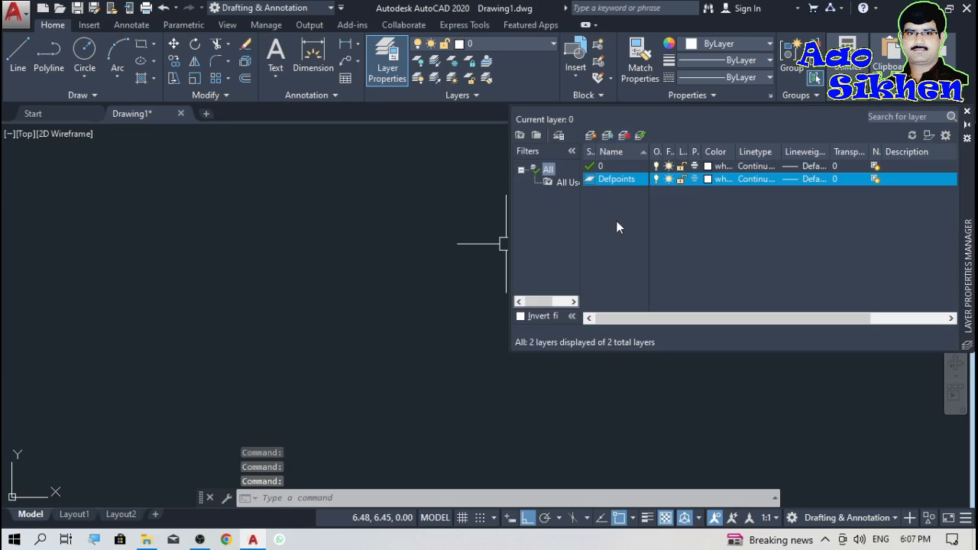
click(967, 113)
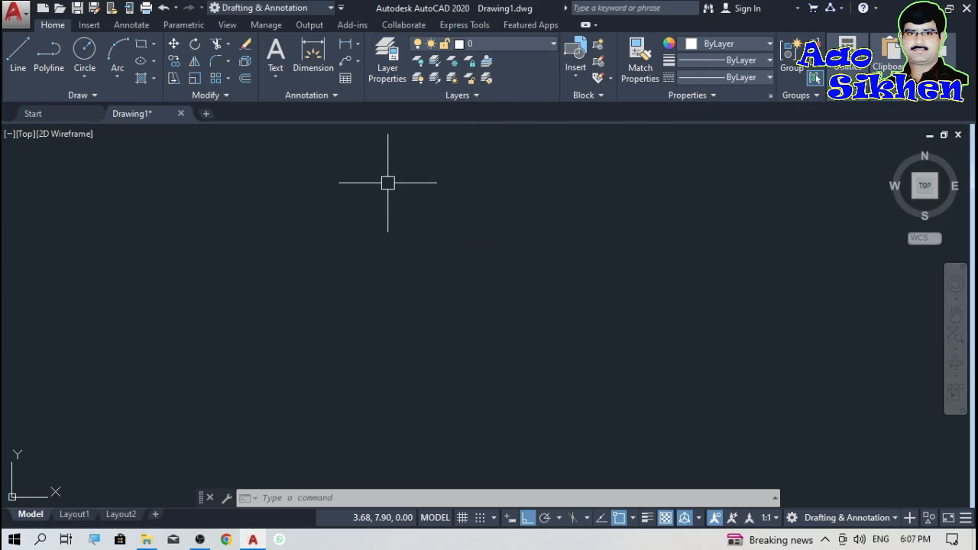
Create a layer named line with the colour red using the NL command.
text(nl)
key(Return)
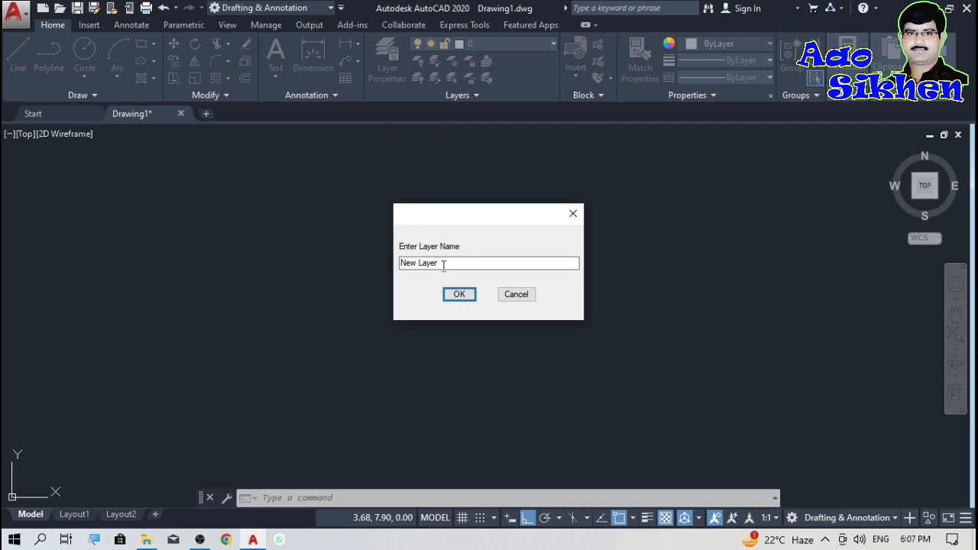
drag(442, 264, 391, 268)
text(line)
click(455, 296)
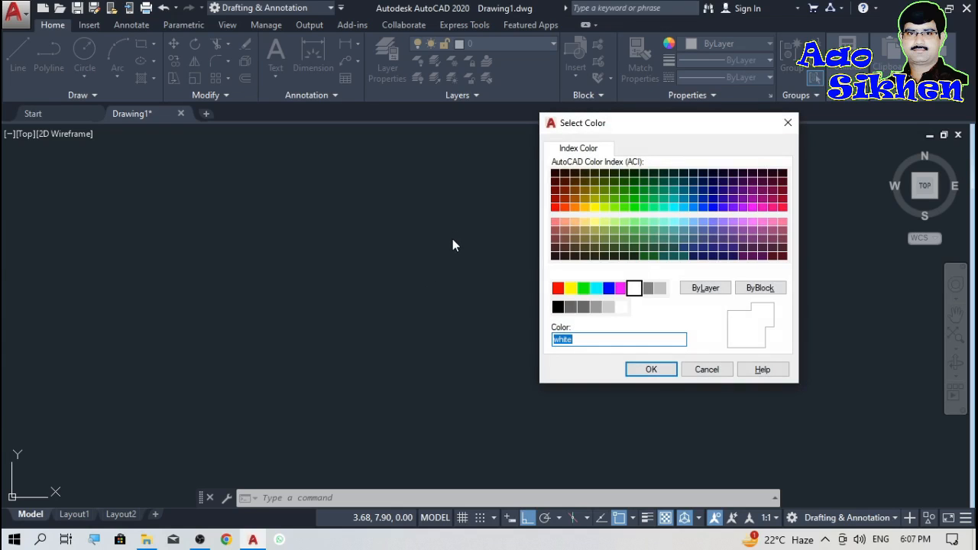
click(558, 289)
click(646, 369)
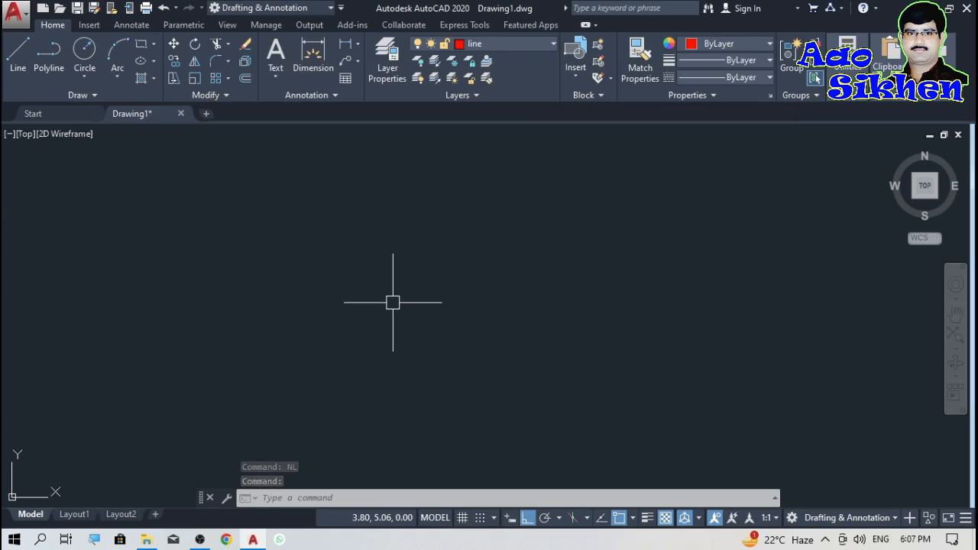
Create a layer named cir with the colour yellow using the NL command.
text(NL)
key(Return)
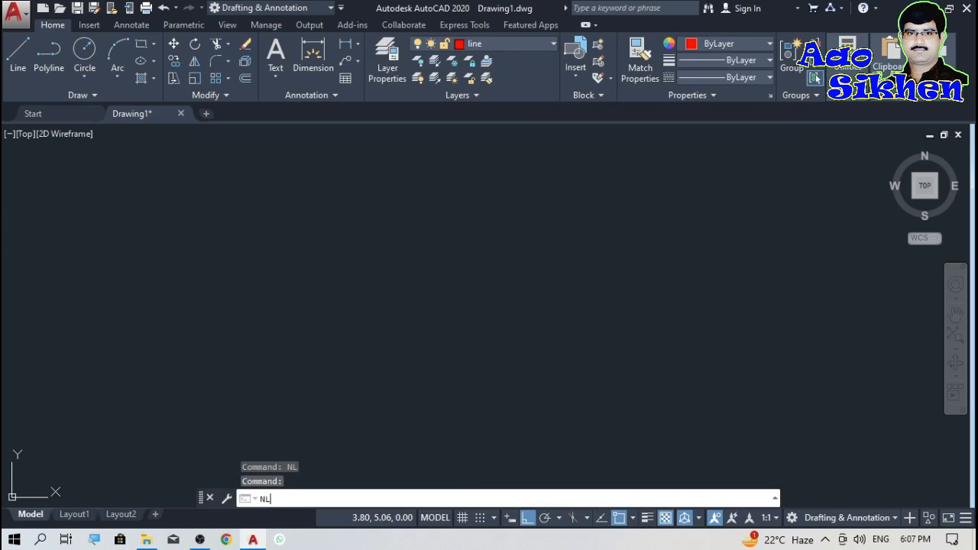
drag(441, 262, 359, 270)
text(cir)
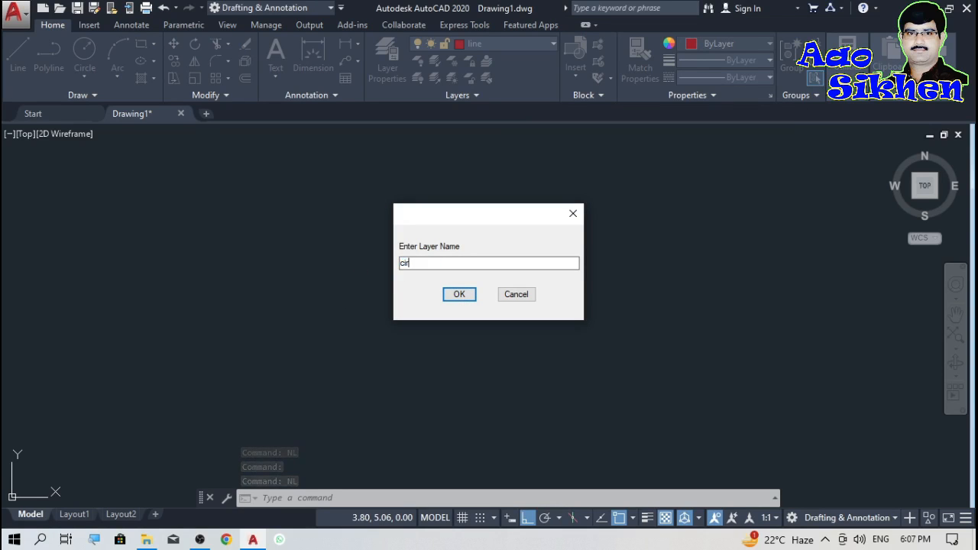
click(459, 298)
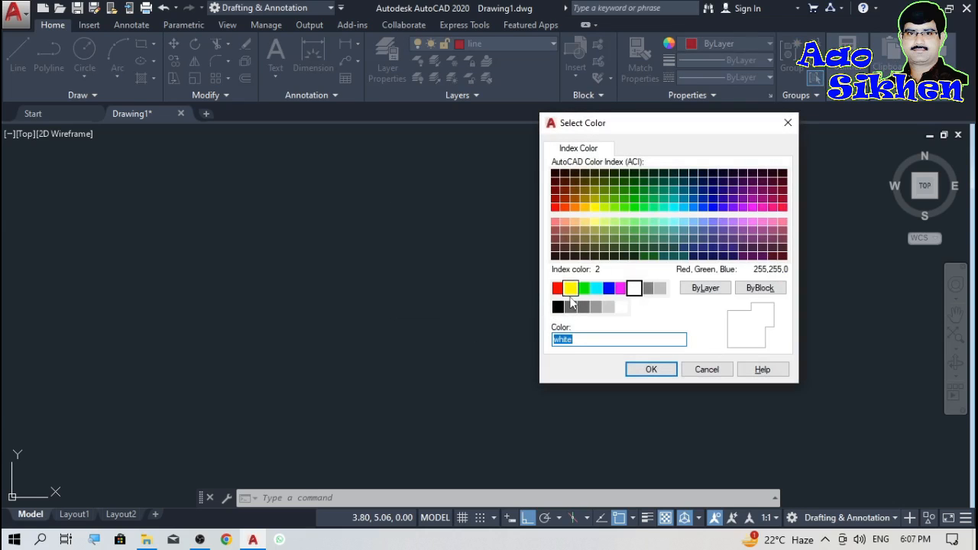
click(570, 288)
click(650, 369)
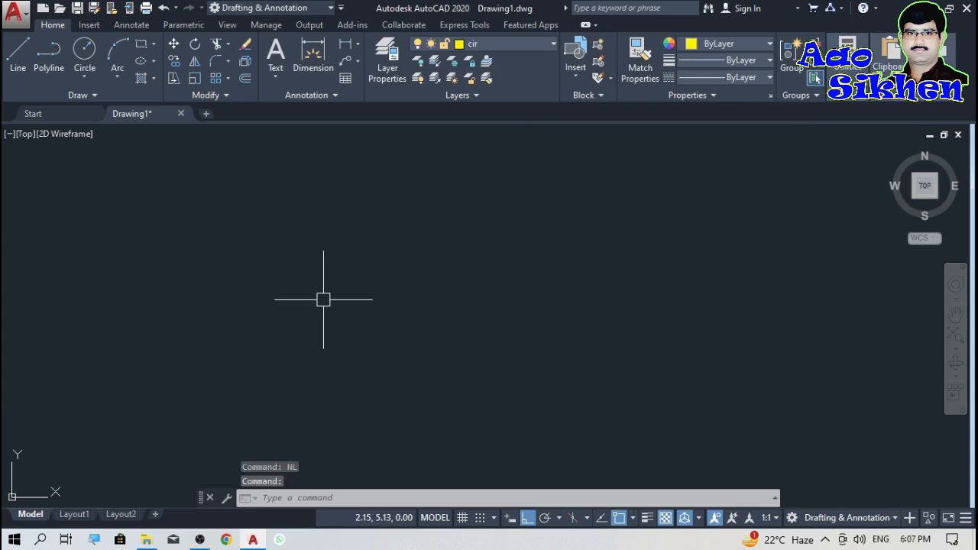
Create a layer named rec with the colour green using the NL command.
text(NL)
key(Return)
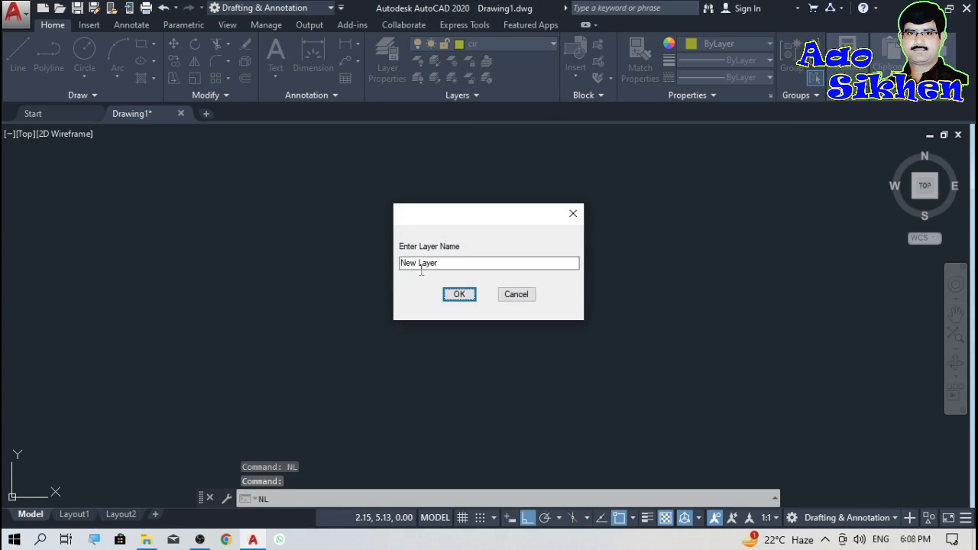
drag(448, 264, 359, 264)
text(rec)
click(456, 297)
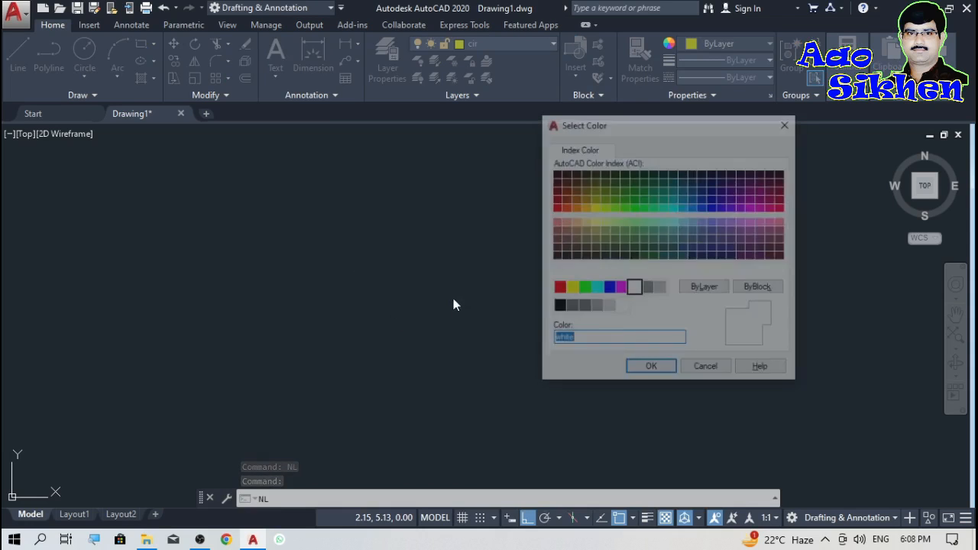
click(583, 288)
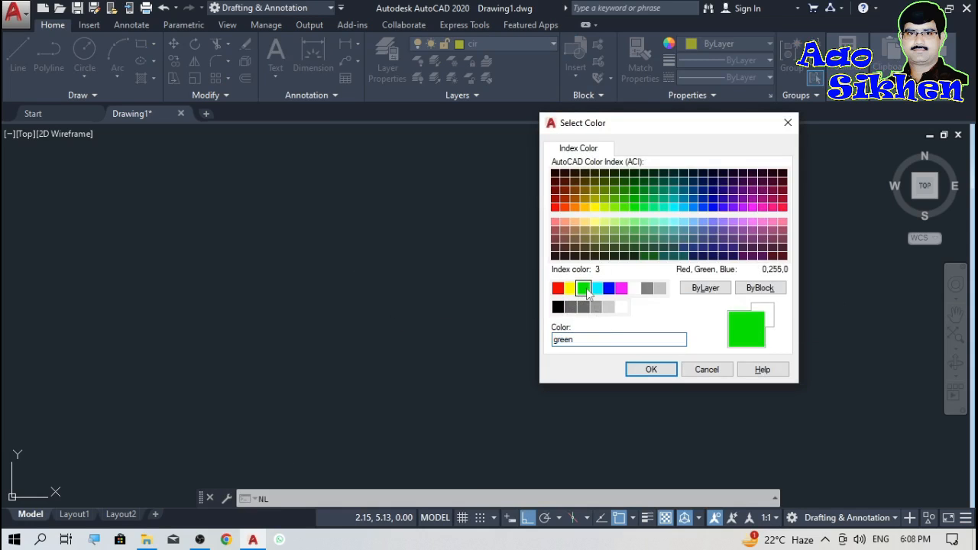
click(646, 370)
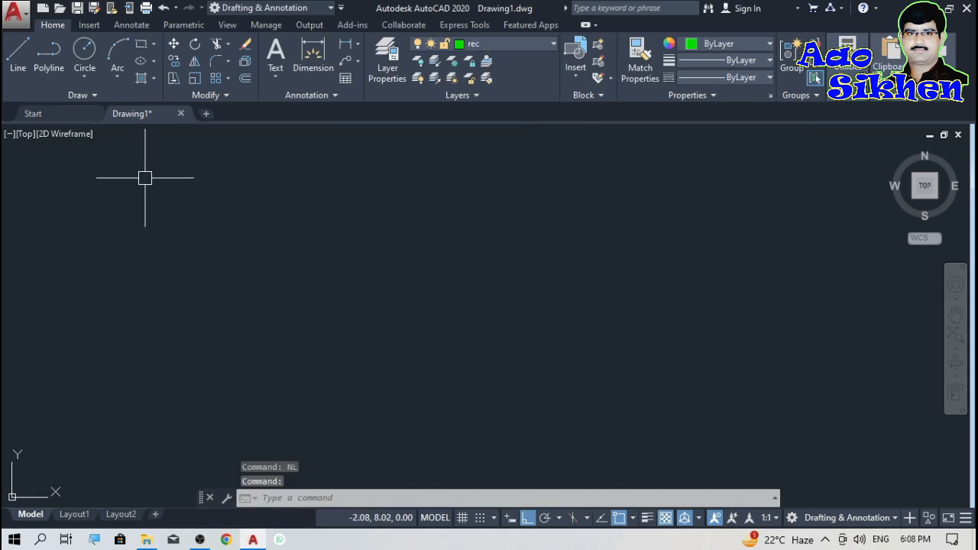
Create a layer named cur with the colour cyan using the NL command and check the drawing's layer list.
text(NL)
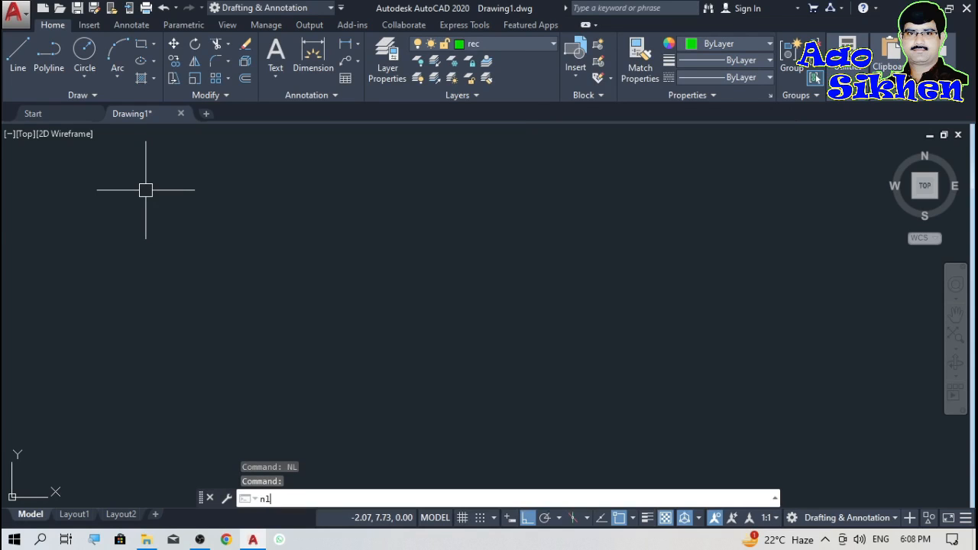
key(Return)
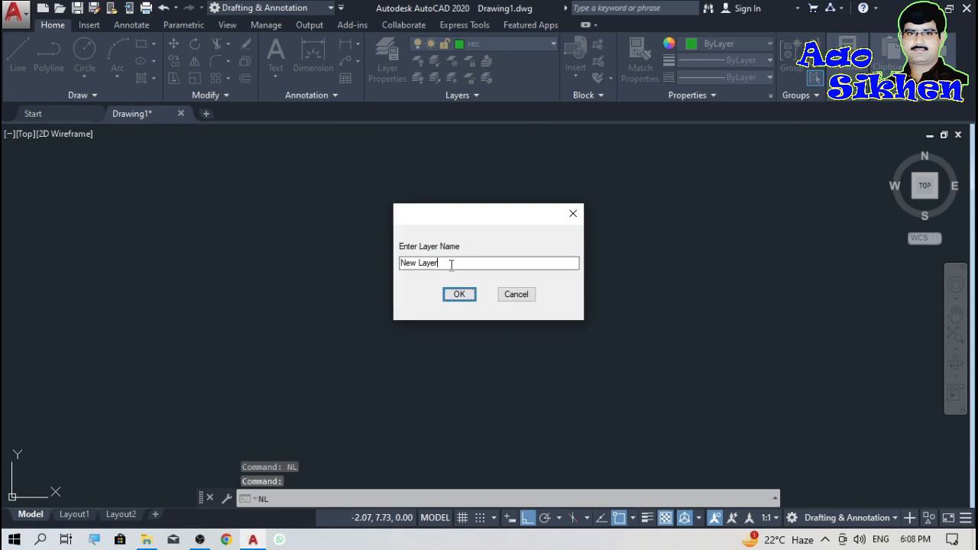
drag(451, 263, 370, 250)
text(cu)
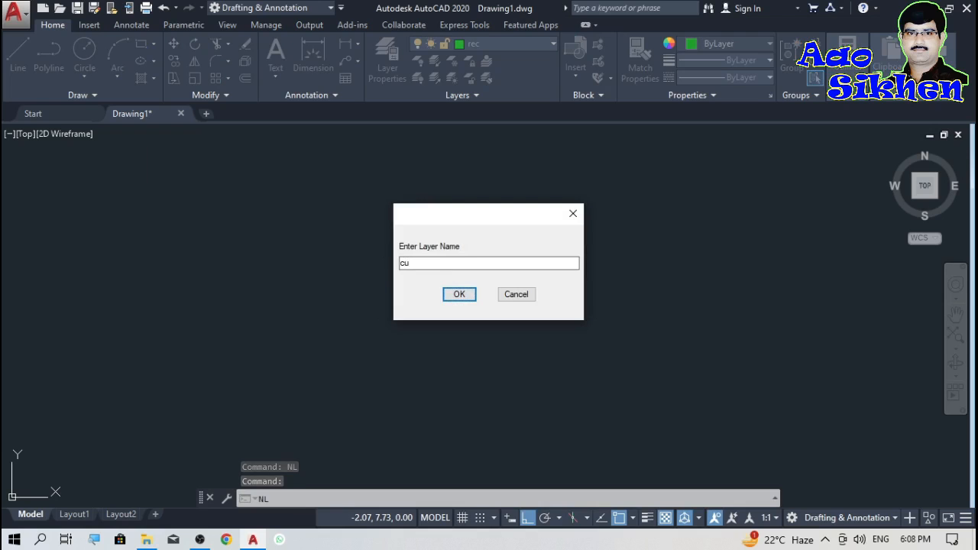
text(r)
click(447, 298)
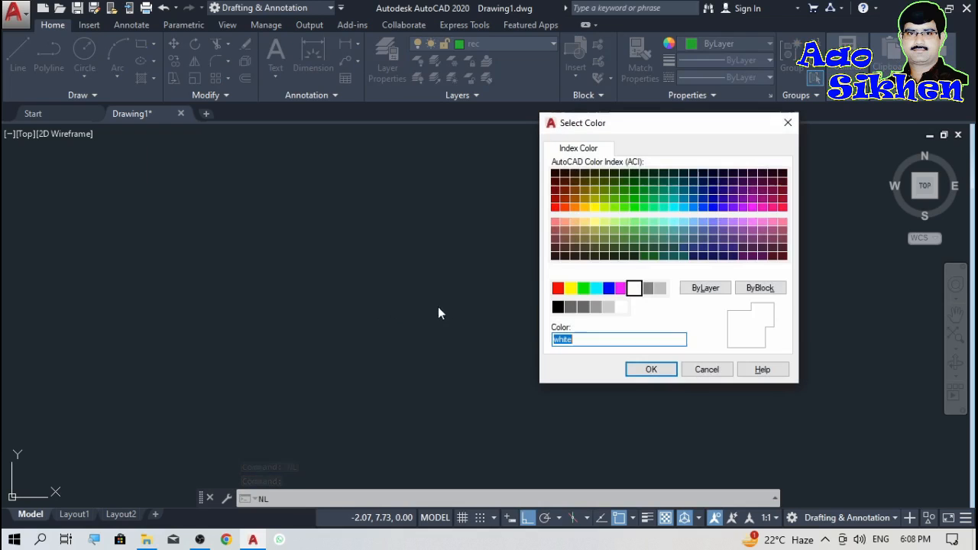
click(596, 288)
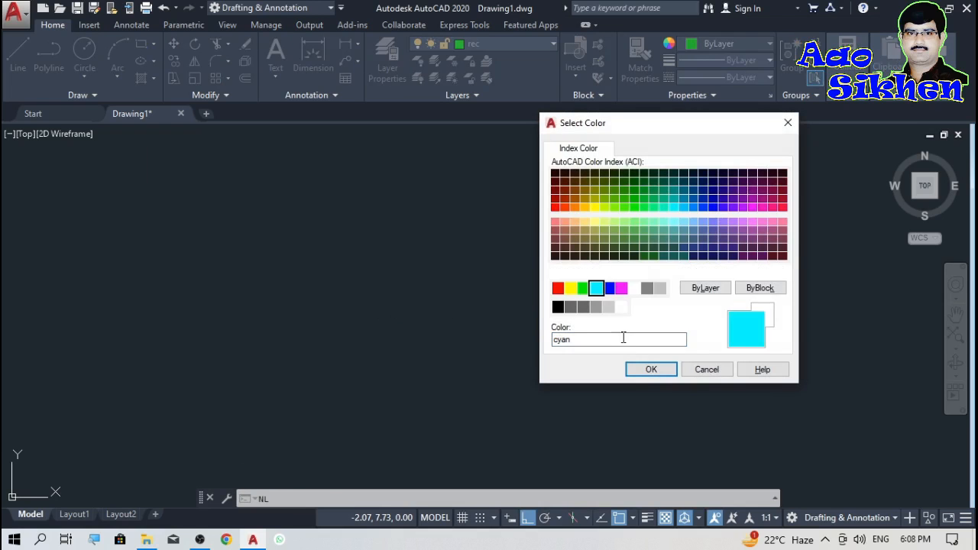
click(651, 369)
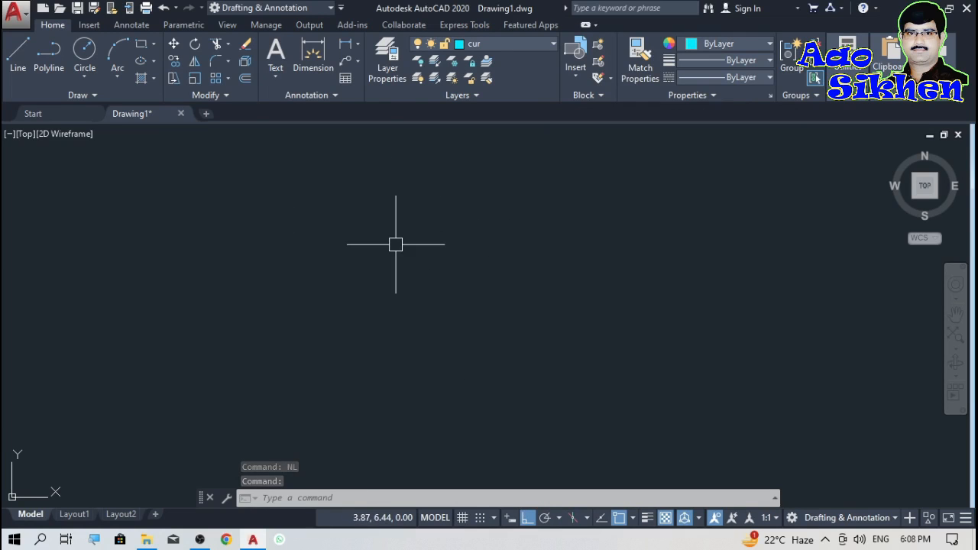
click(555, 42)
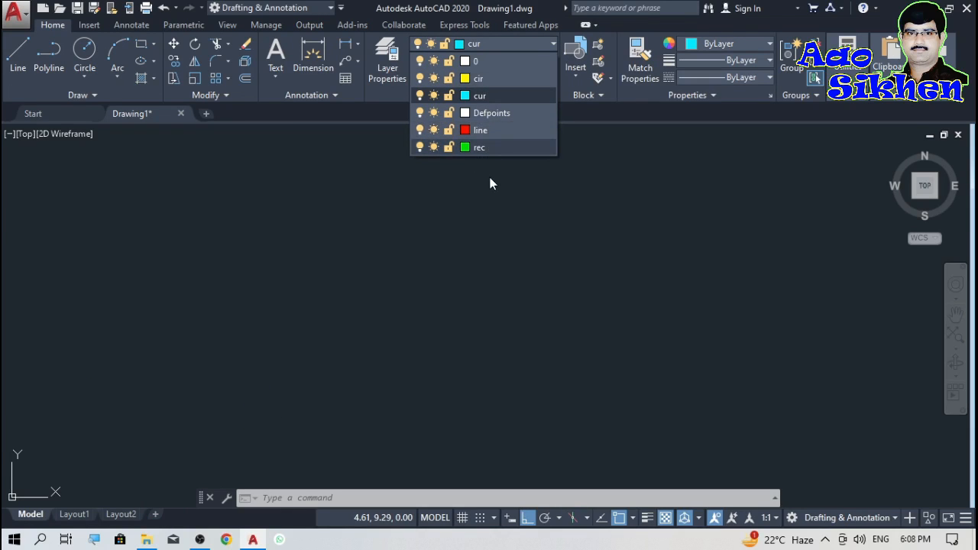
click(447, 203)
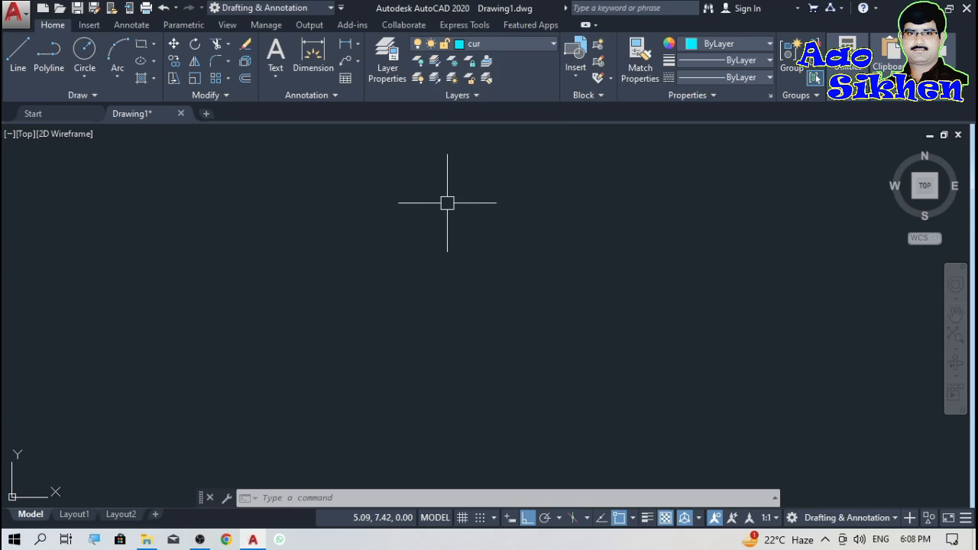
Create a layer named poly line with the colour blue using the NL command and check the layer list.
click(553, 44)
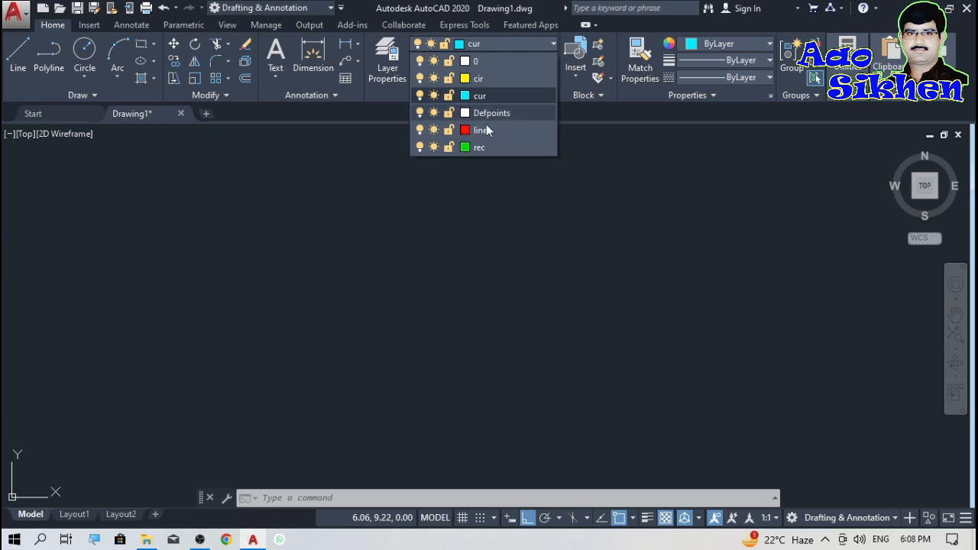
click(444, 240)
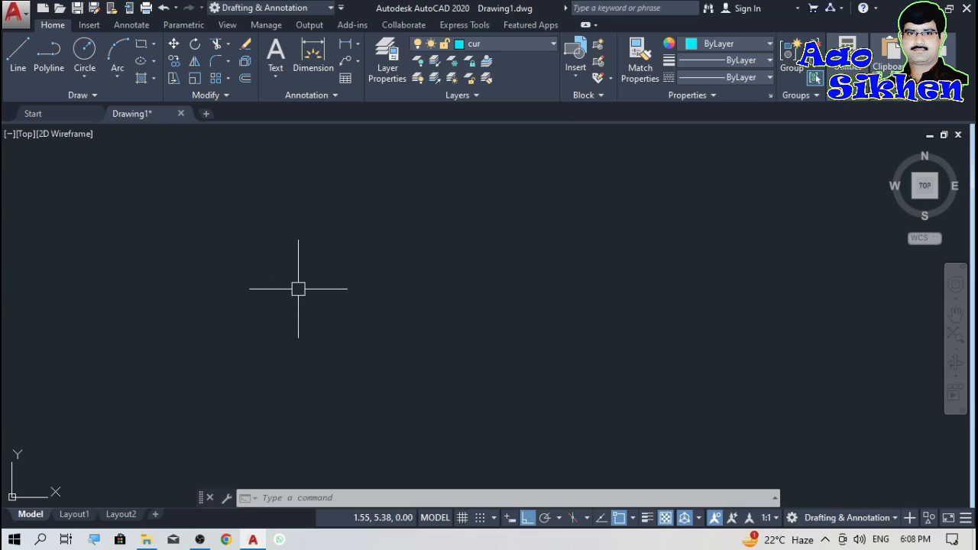
text(NL)
key(Return)
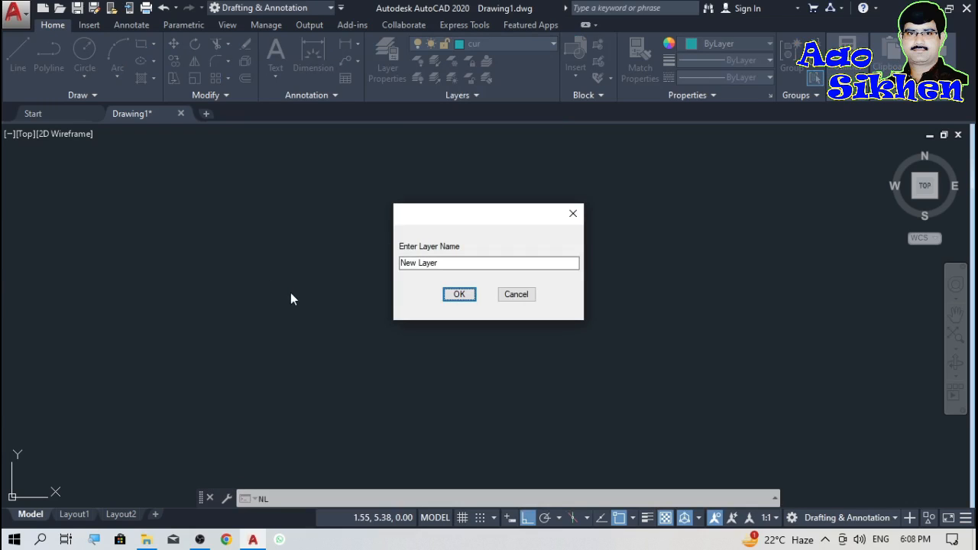
drag(458, 264, 376, 269)
text(poly line)
click(460, 295)
click(610, 290)
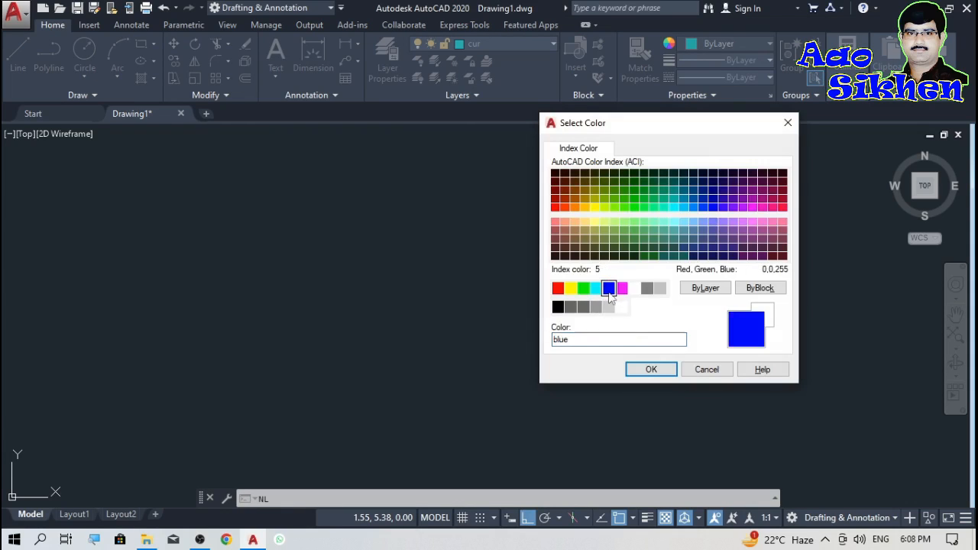
click(654, 370)
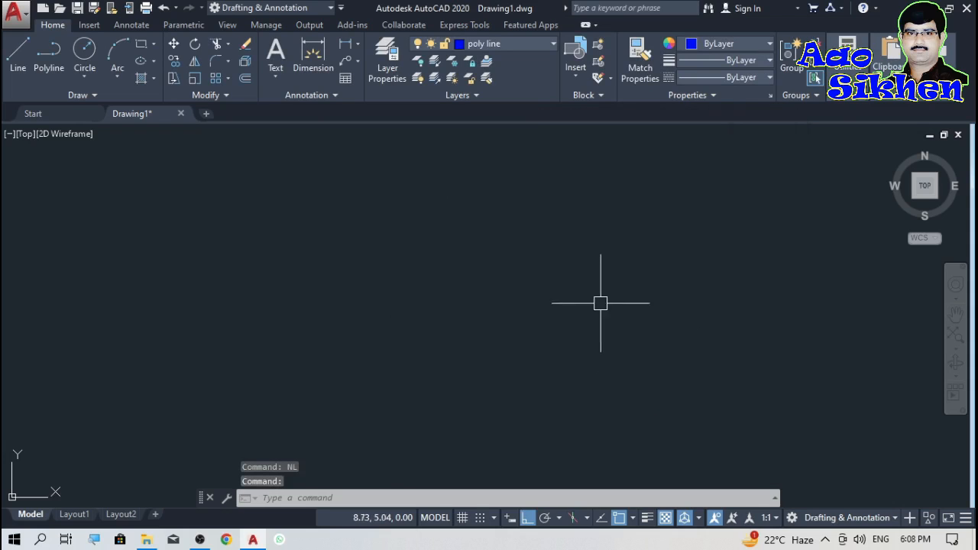
click(554, 44)
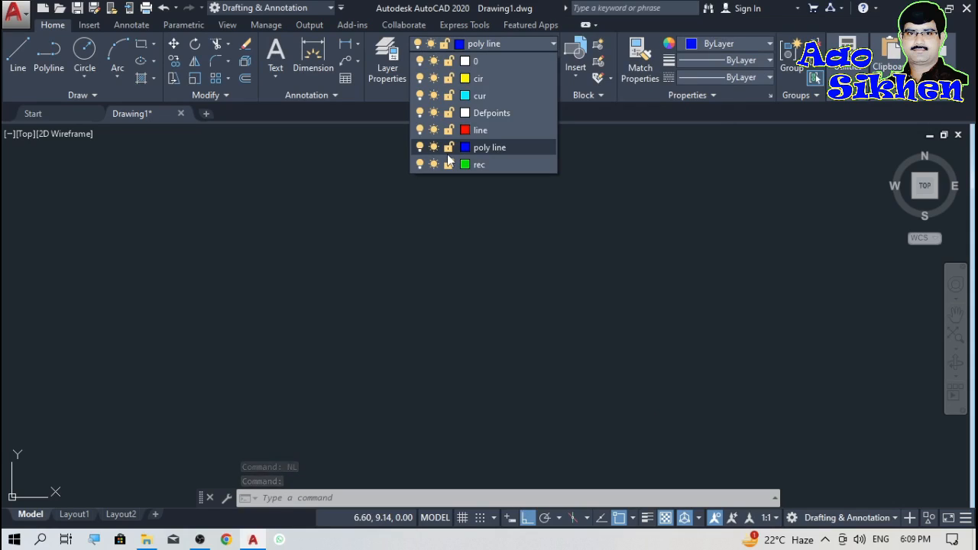
click(433, 211)
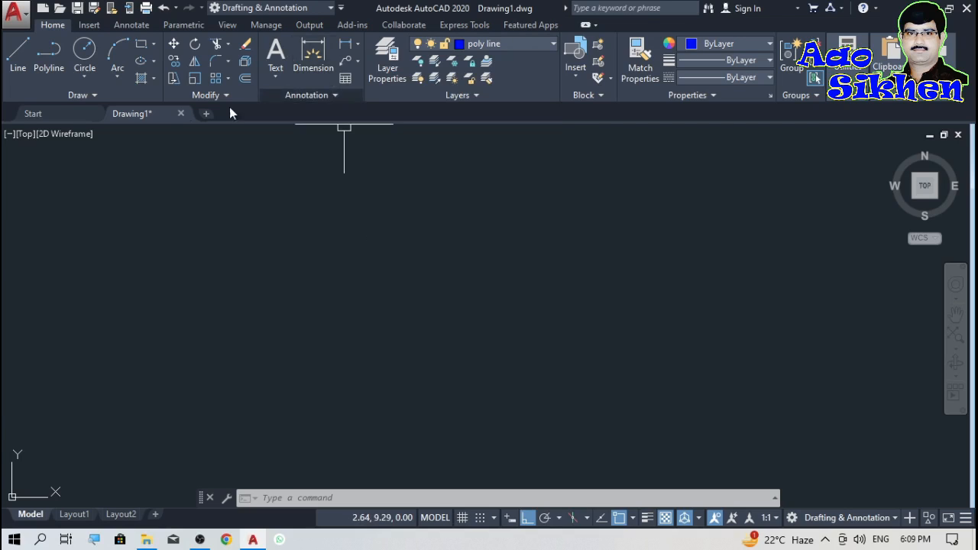
Draw a circle with a radius of about 0.88 and a wider-than-tall rectangle beside it.
click(90, 68)
click(229, 235)
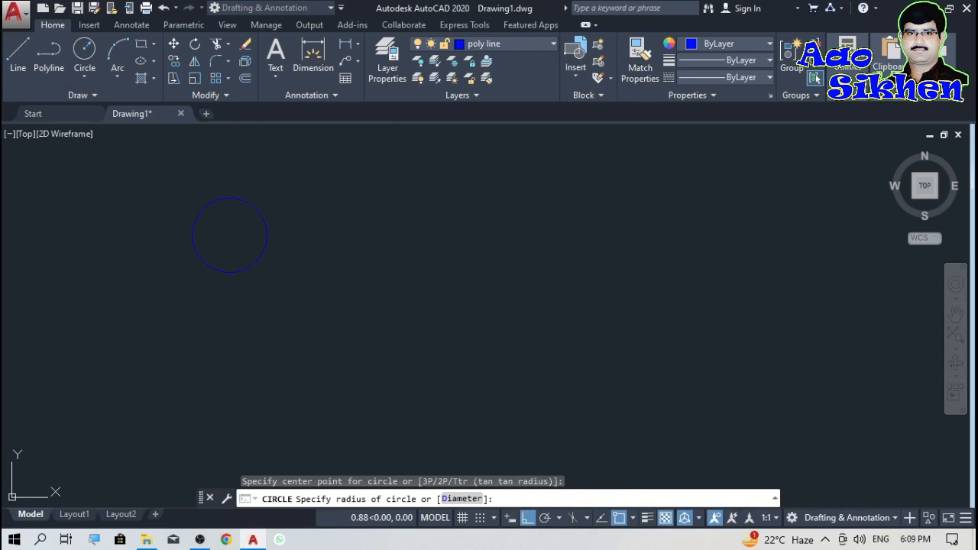
click(267, 235)
click(136, 44)
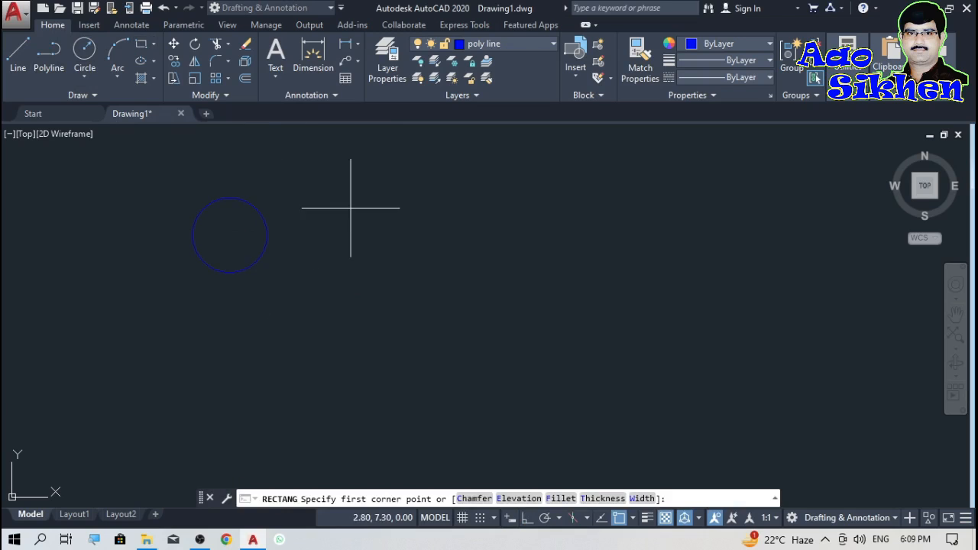
click(349, 209)
click(468, 272)
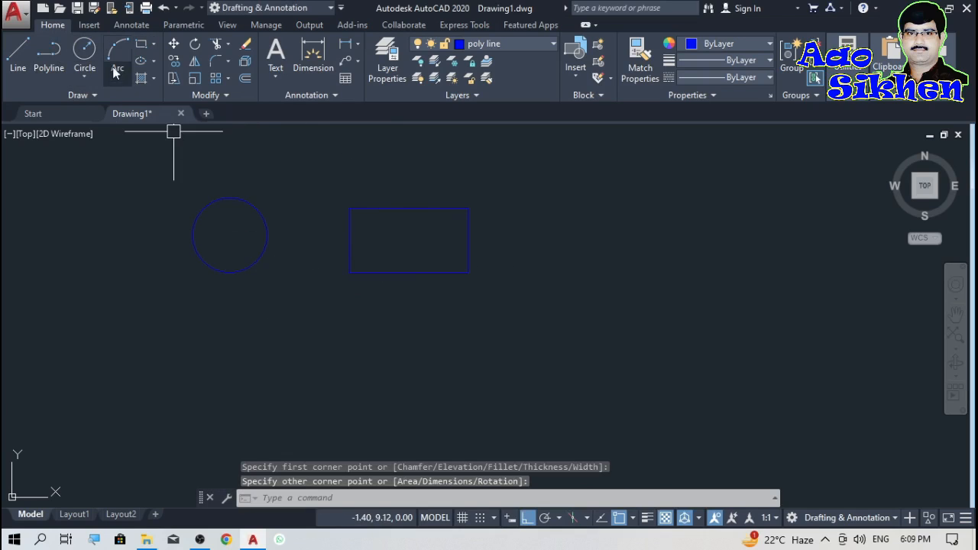
Draw a shallow, upward-bulging three-point arc below the circle.
click(118, 50)
click(181, 399)
click(233, 367)
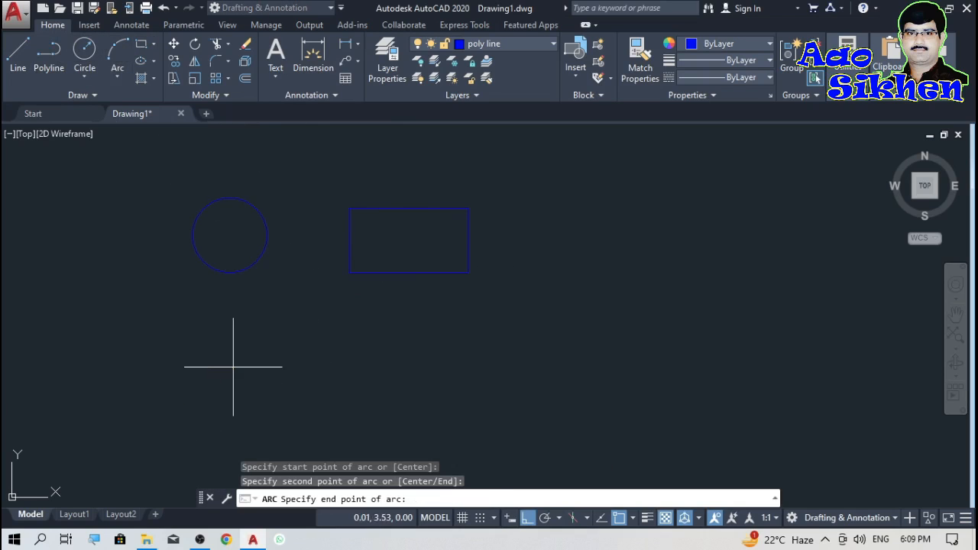
click(325, 381)
Draw a stepped three-segment polyline below the rectangle, running horizontal, up about 1.00 and horizontal again.
click(49, 55)
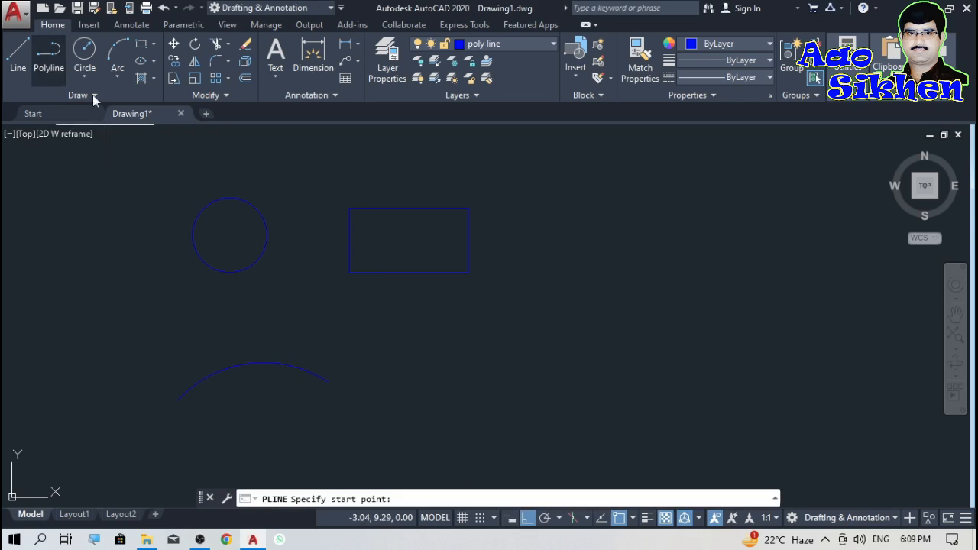
click(395, 368)
click(441, 367)
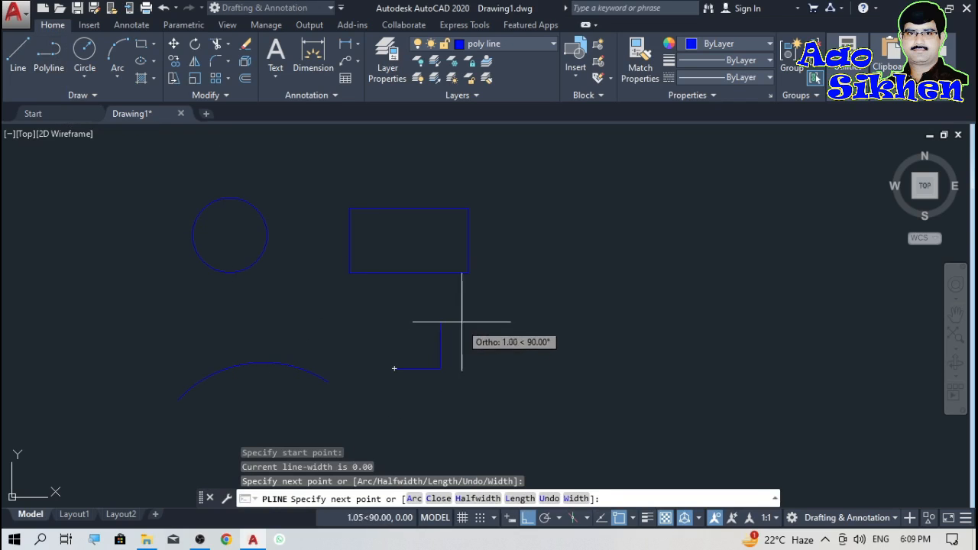
click(480, 322)
click(555, 340)
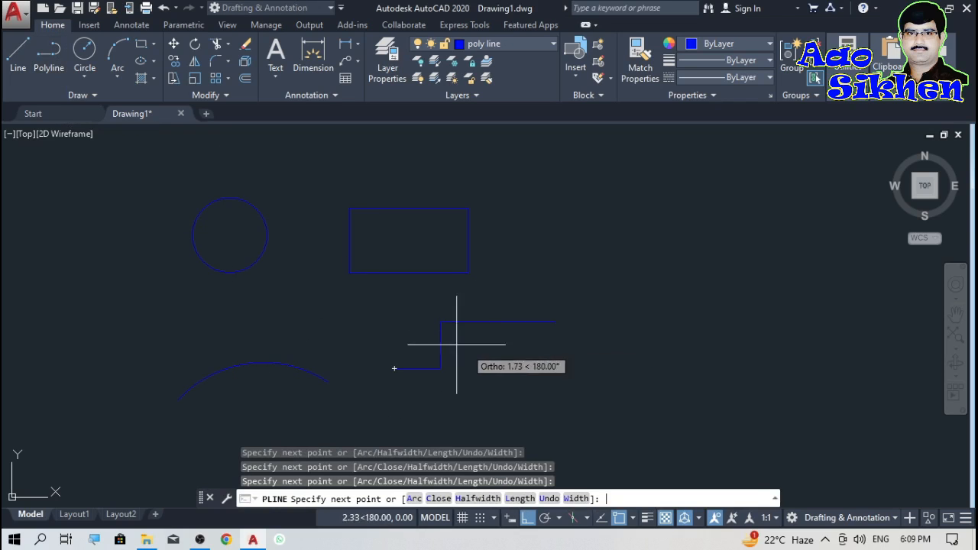
key(Return)
Draw a single horizontal line below the stepped polyline.
click(17, 55)
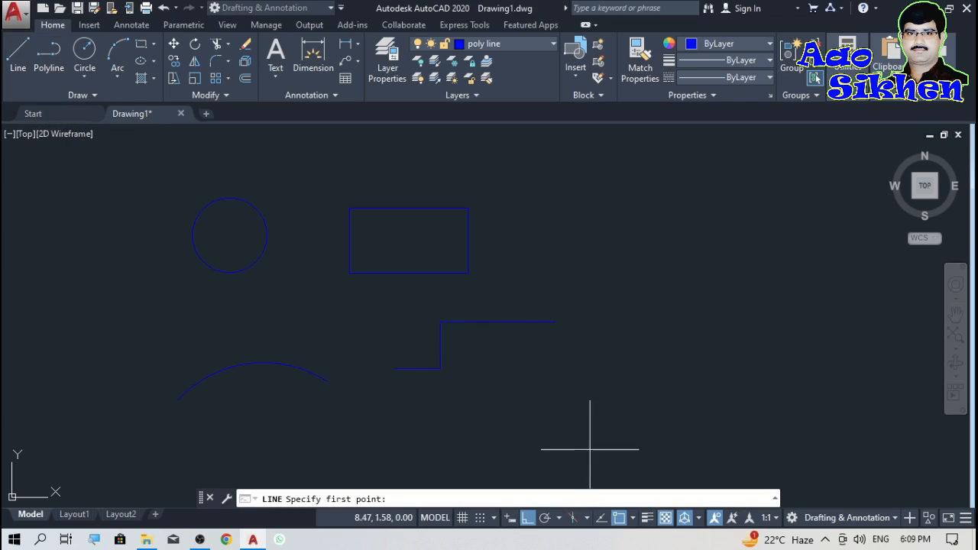
click(419, 426)
click(590, 404)
key(Return)
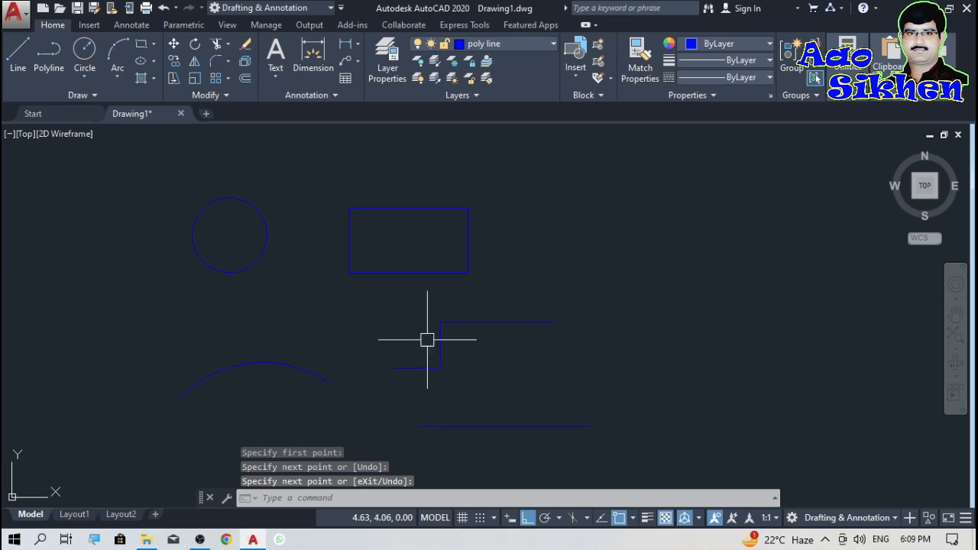
Move the circle to the cir layer and clear the selection.
click(275, 208)
click(245, 176)
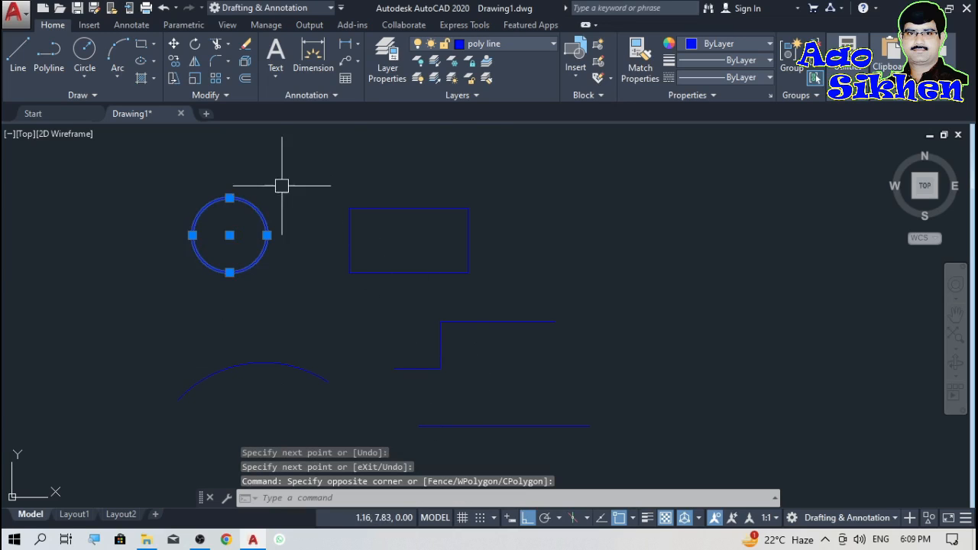
click(554, 44)
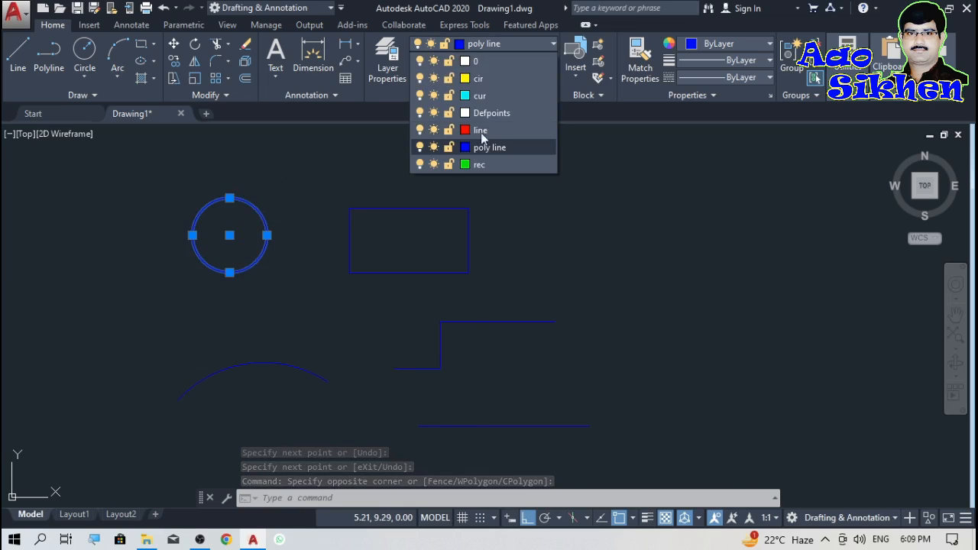
click(496, 82)
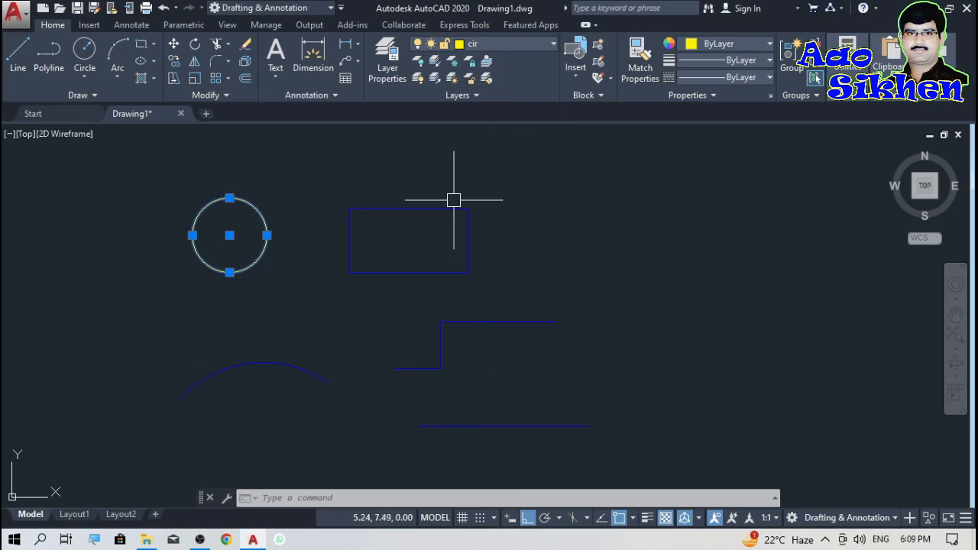
key(Escape)
Move the rectangle to the rec layer and clear the selection.
click(407, 198)
click(393, 216)
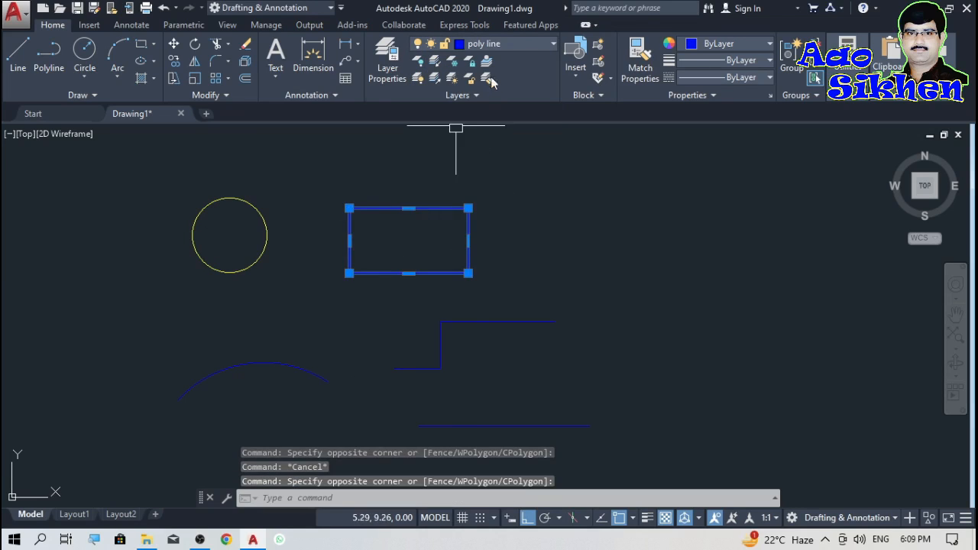
click(519, 43)
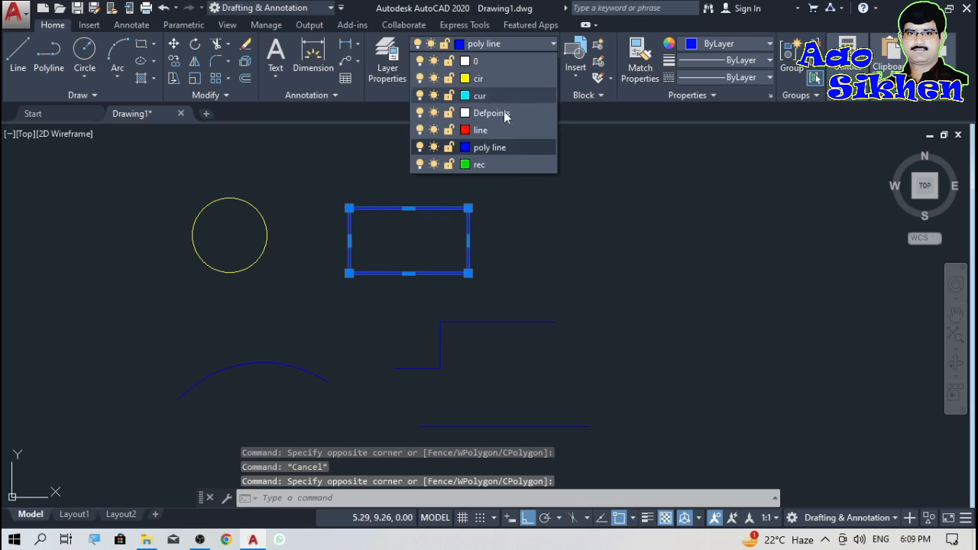
click(506, 164)
key(Escape)
Move the arc to the cur layer and clear the selection.
click(317, 338)
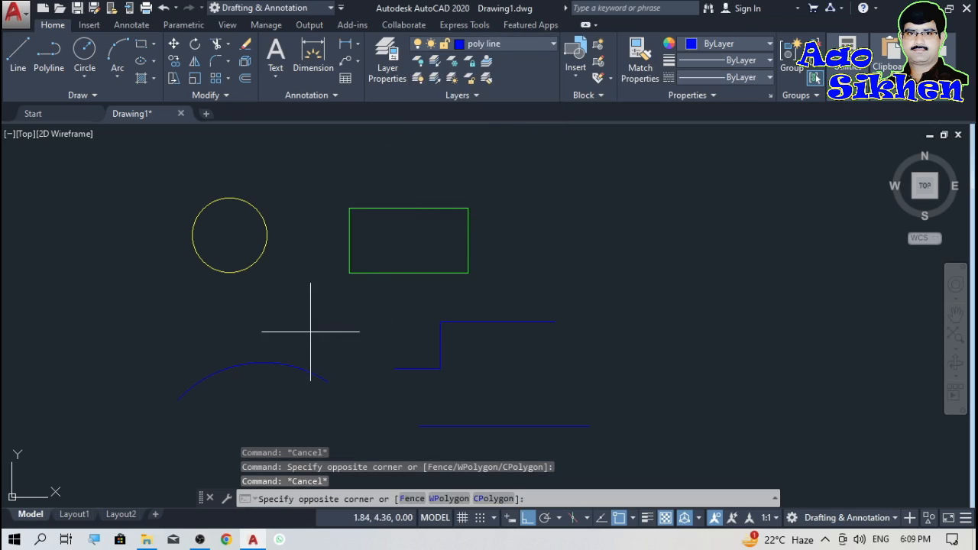
click(258, 372)
click(527, 45)
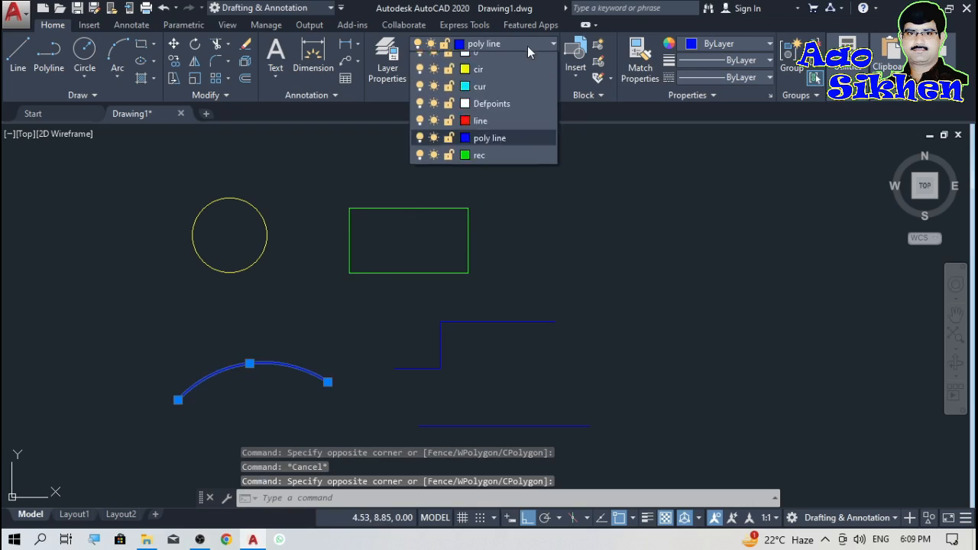
click(495, 98)
key(Escape)
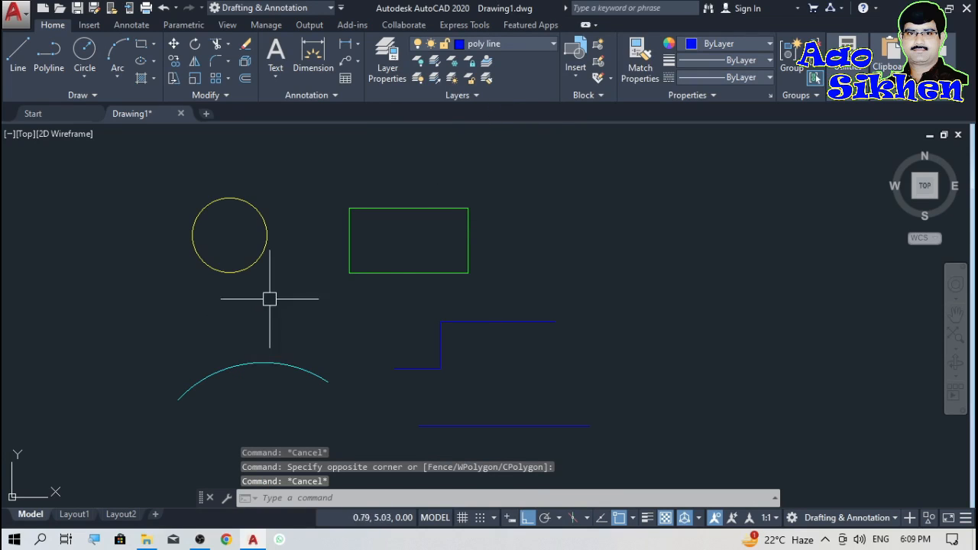
click(560, 292)
click(490, 331)
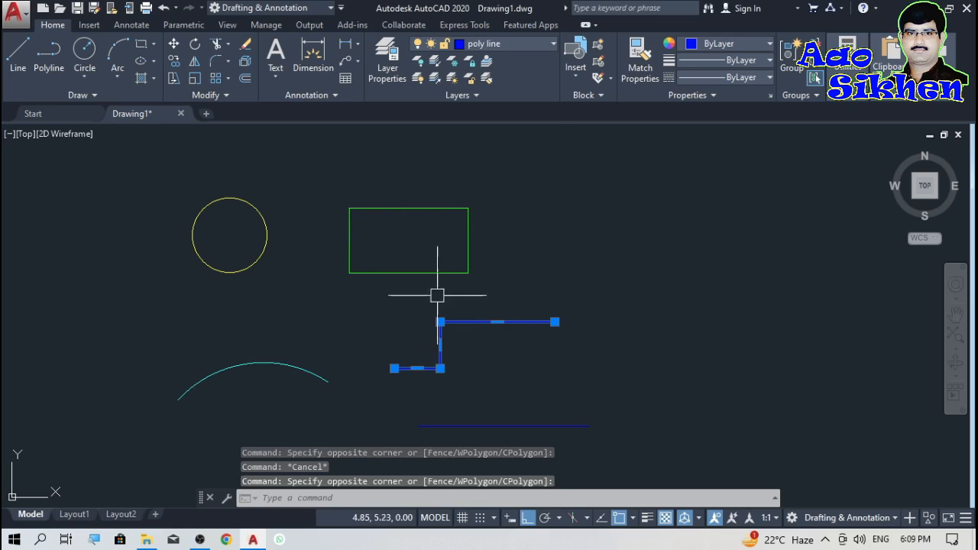
key(Escape)
Move the straight horizontal line to the line layer and review the drawing's layer list.
click(530, 387)
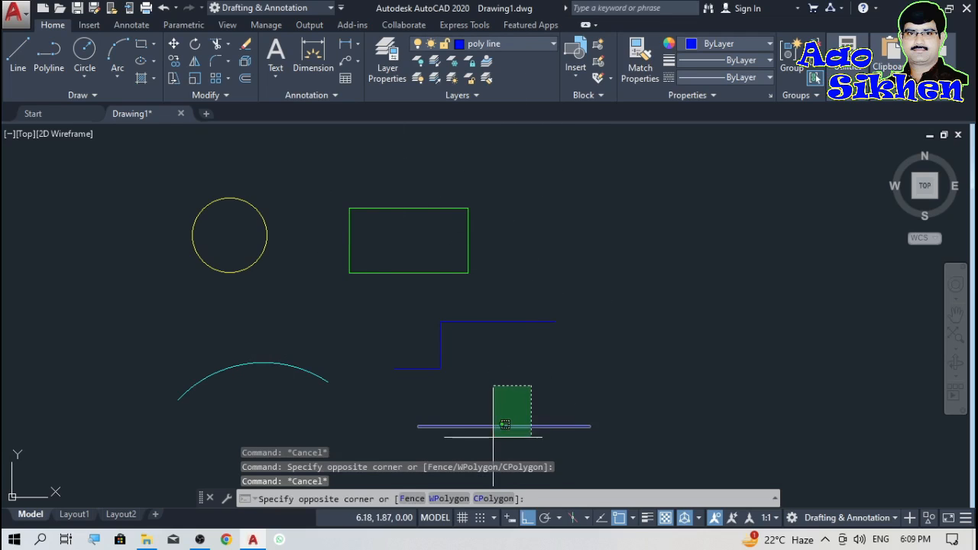
click(494, 432)
click(529, 43)
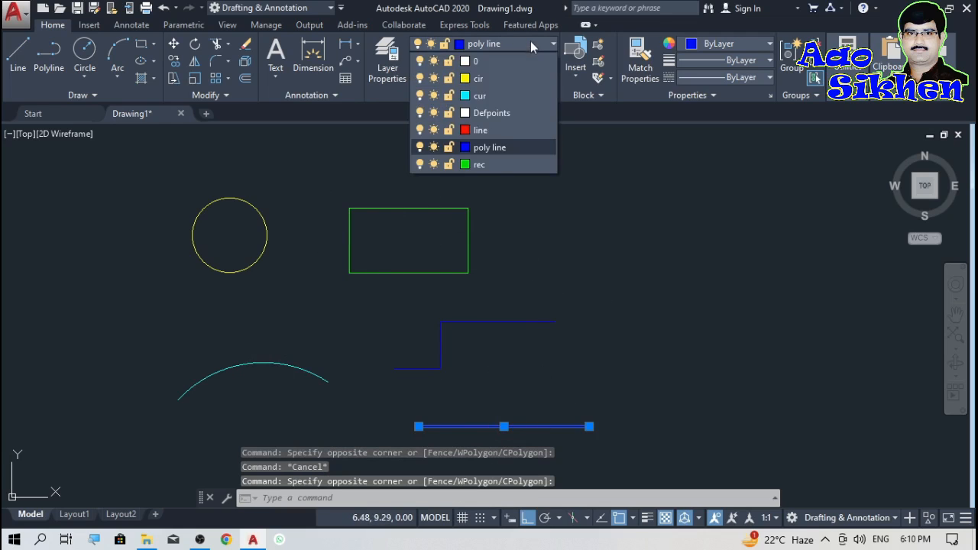
click(511, 129)
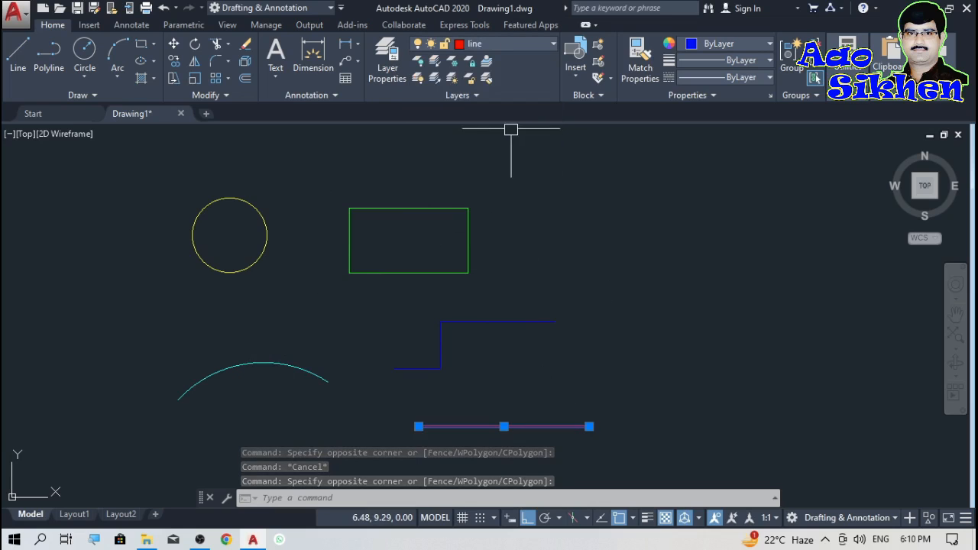
key(Escape)
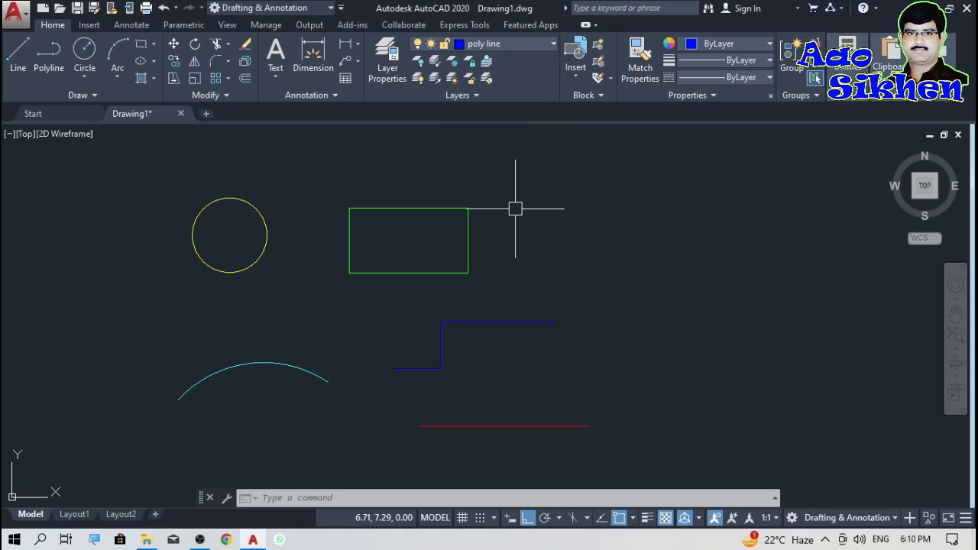
click(553, 43)
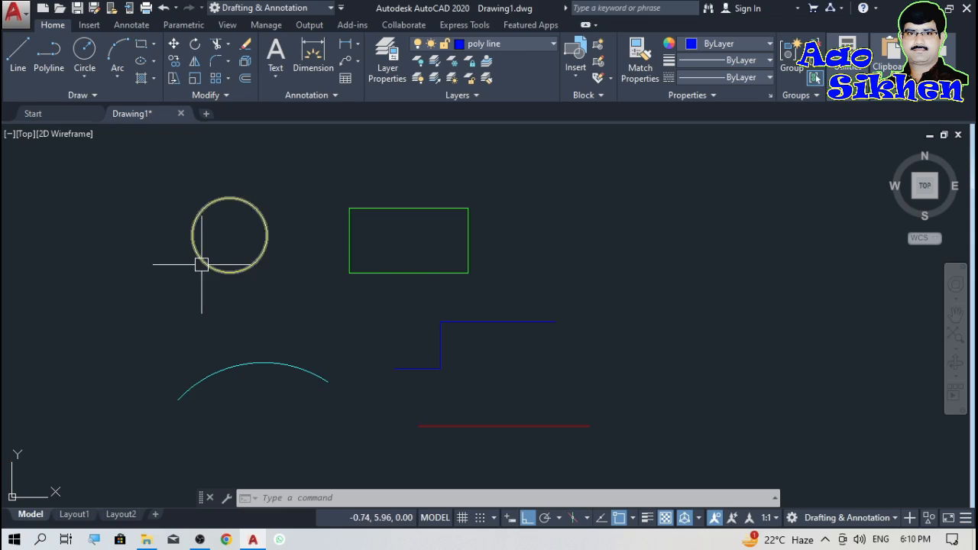
Run LEGEND on the circle, rectangle, arc, polyline and line, and insert the legend in the empty area beyond the rectangle.
scroll(218, 266, down, 2)
scroll(383, 305, up, 2)
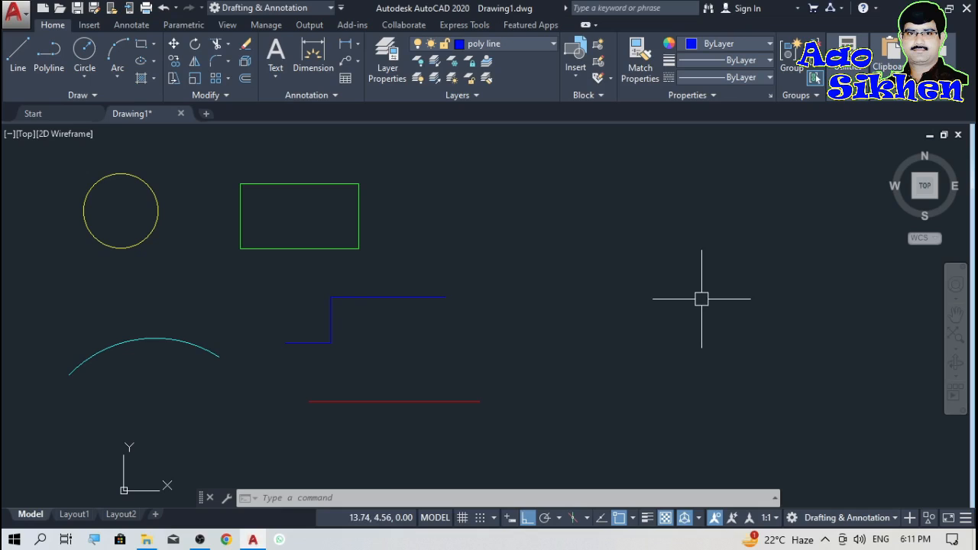
text(leg)
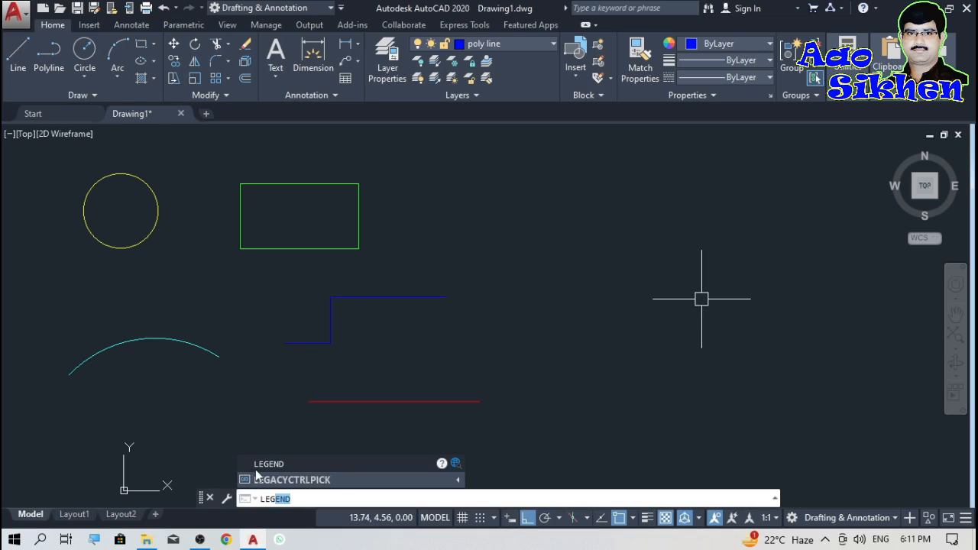
click(256, 468)
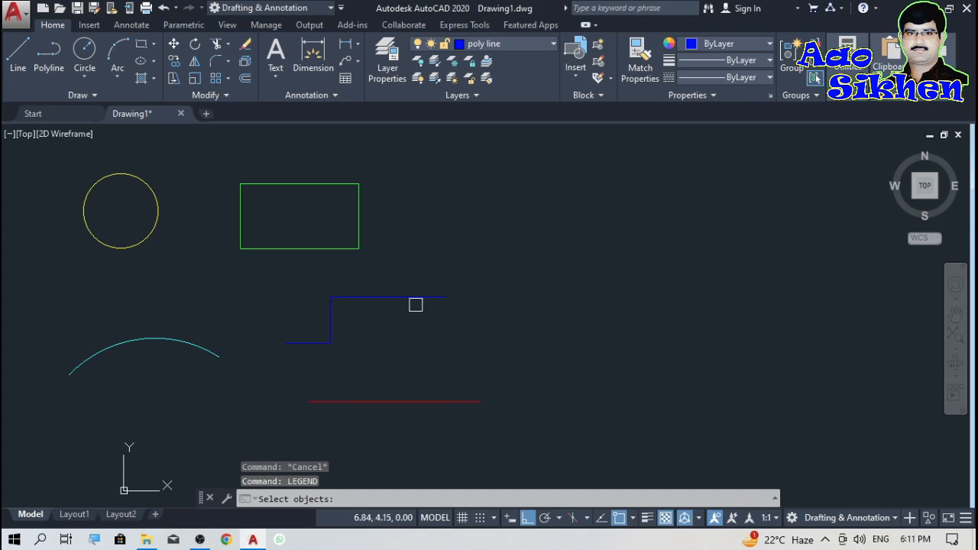
click(514, 147)
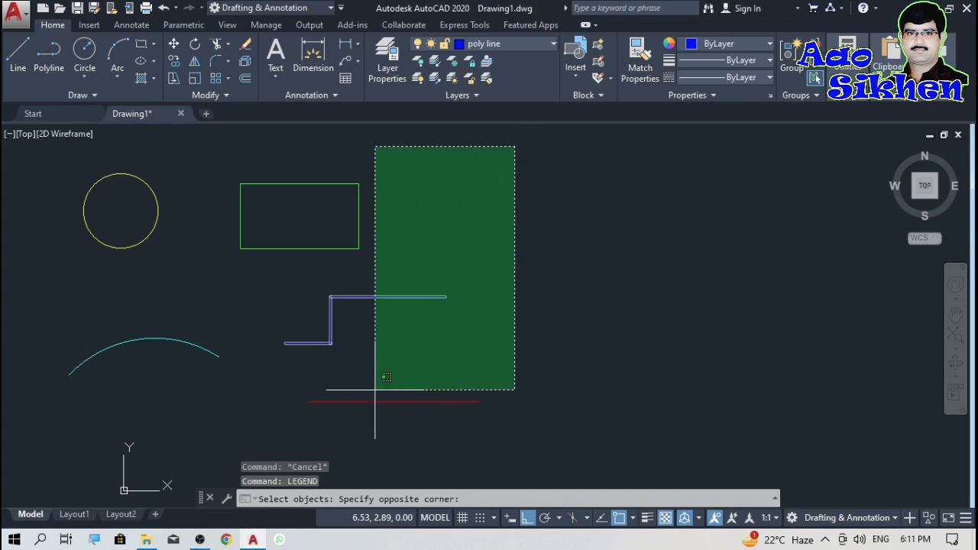
click(54, 439)
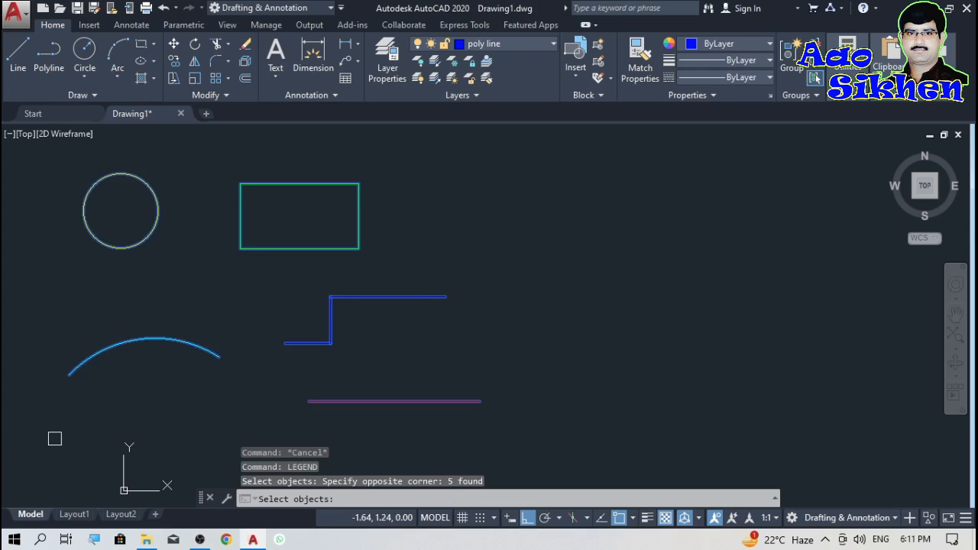
key(Return)
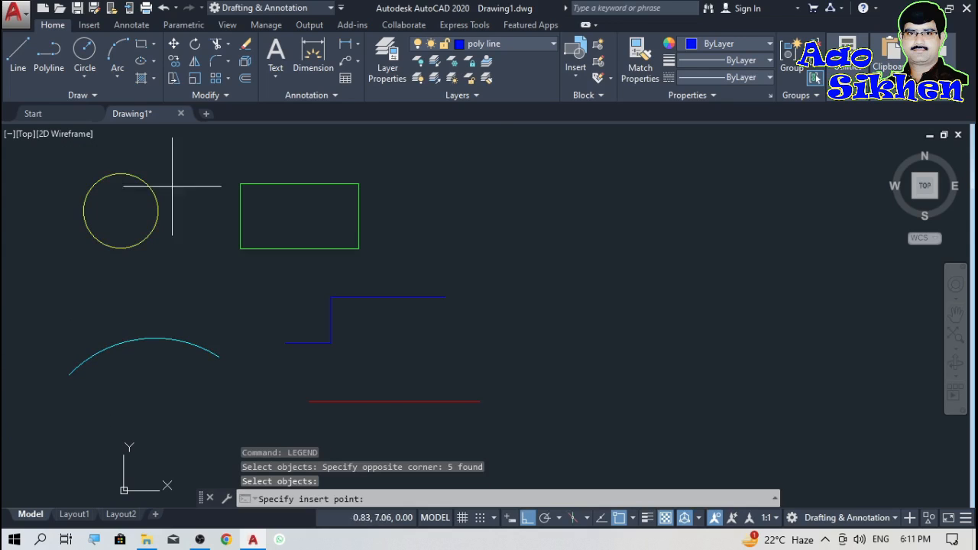
click(553, 186)
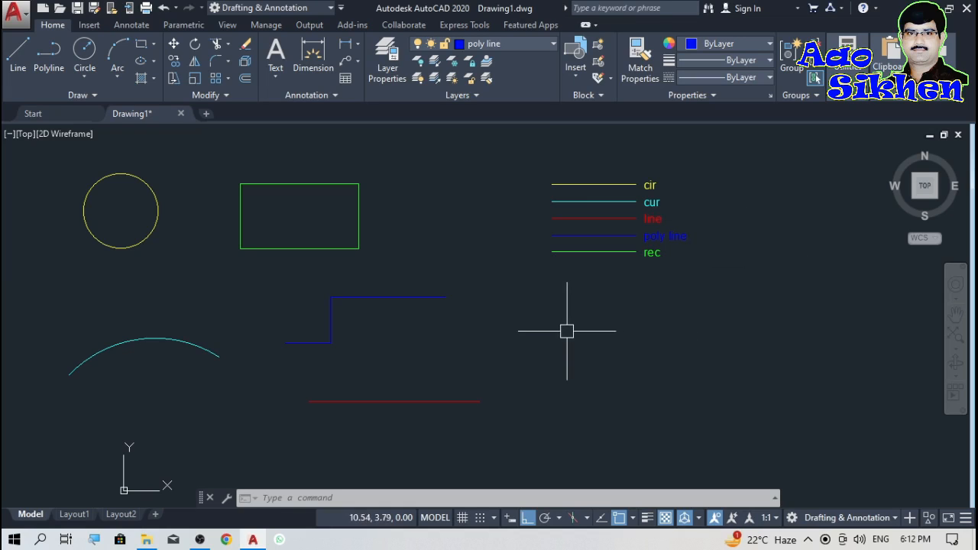
Erase all the lines and layer labels of the inserted legend.
click(514, 169)
click(710, 281)
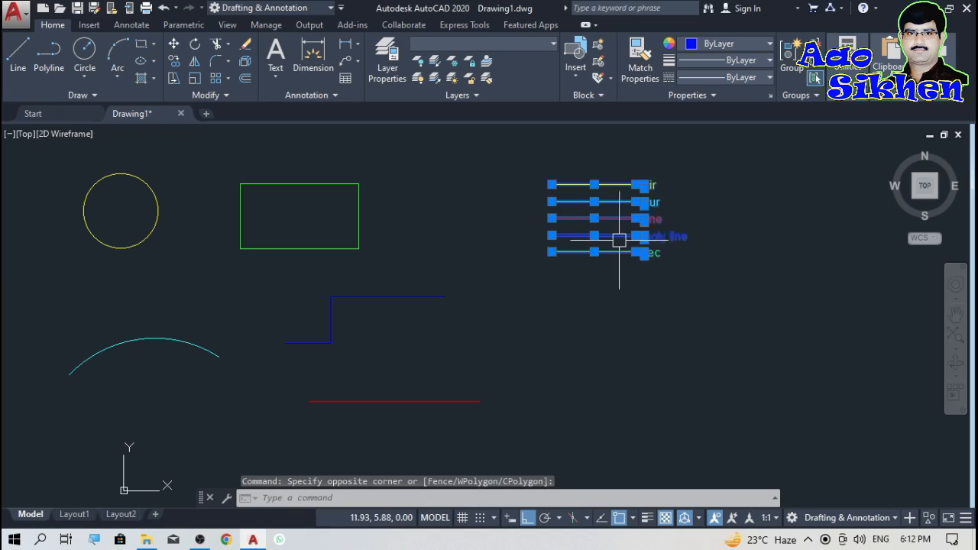
key(Delete)
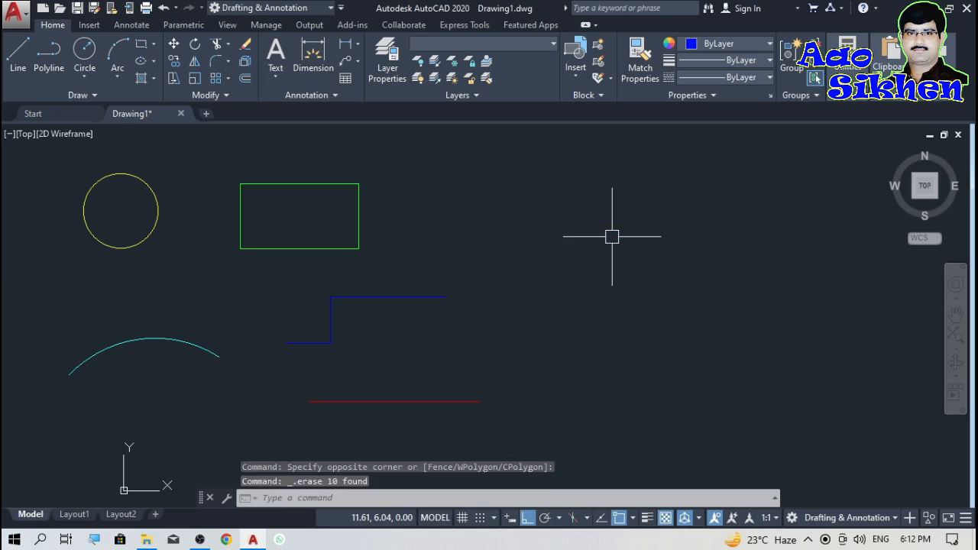
Load the DOT2 linetype from acad.lin into the drawing.
click(443, 296)
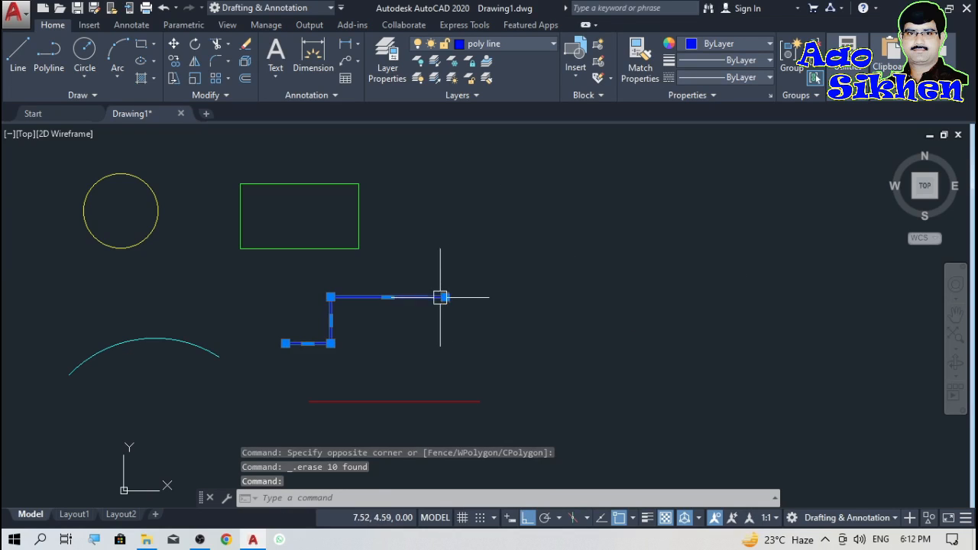
click(753, 79)
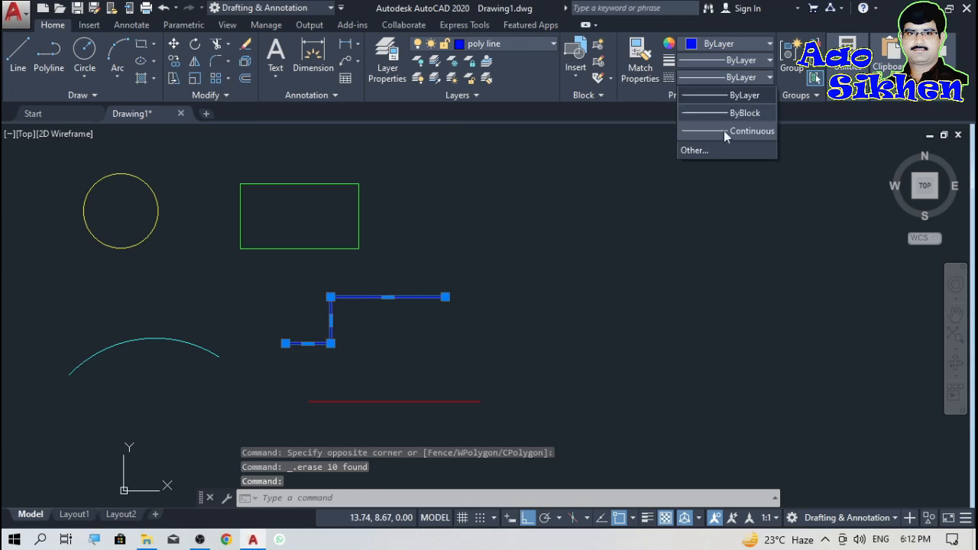
click(721, 146)
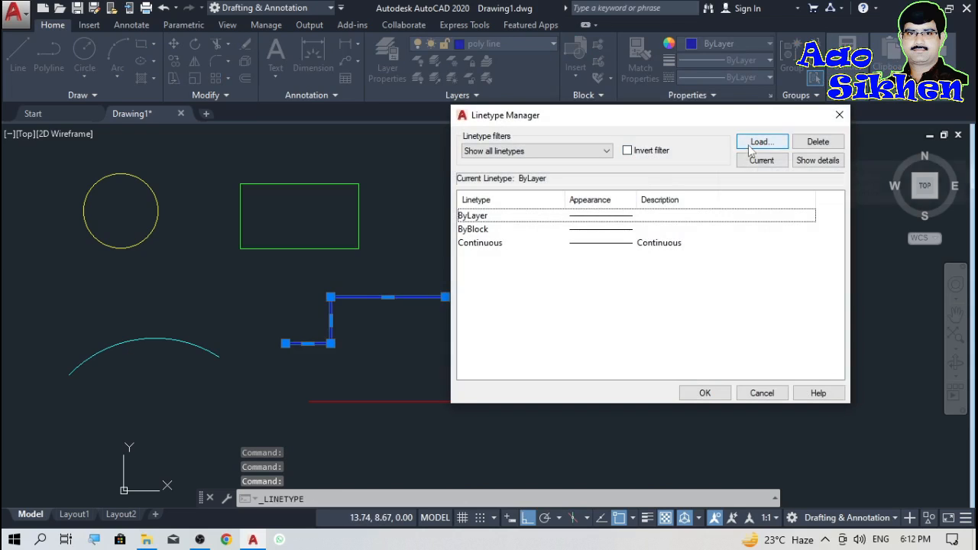
click(751, 148)
scroll(724, 264, down, 4)
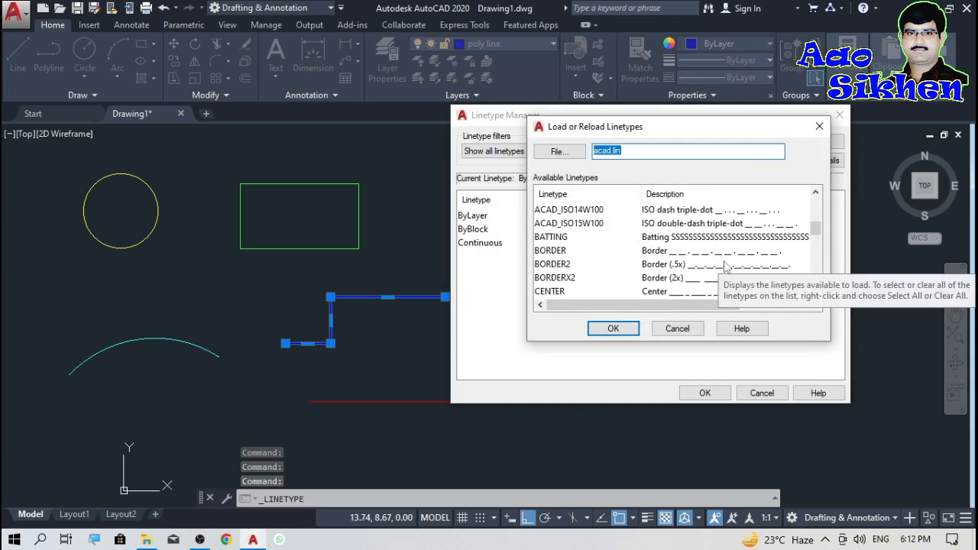
scroll(724, 263, down, 5)
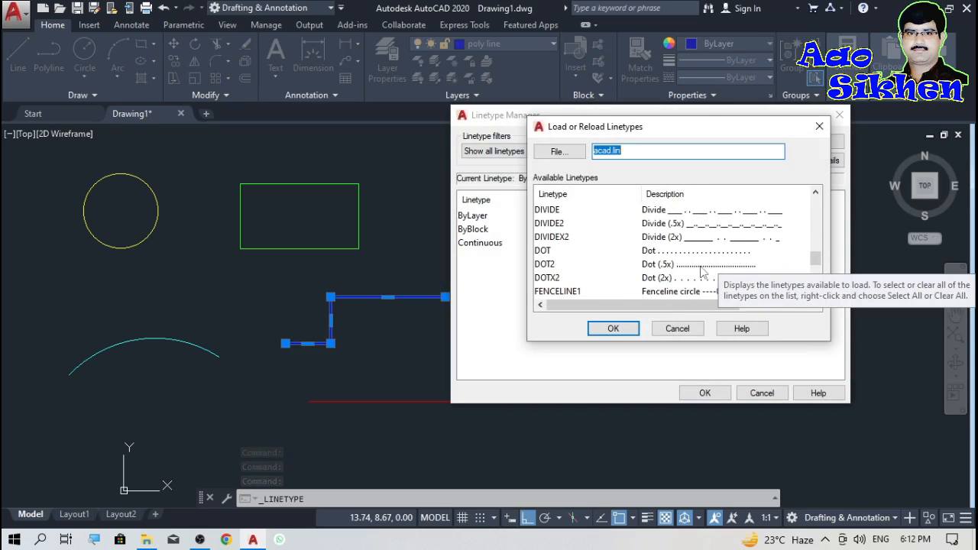
click(701, 266)
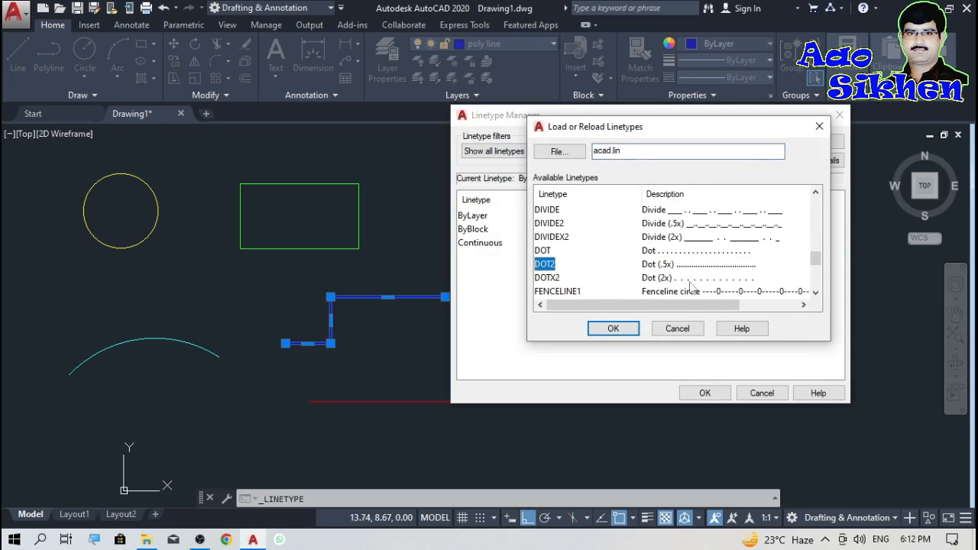
click(614, 329)
click(700, 393)
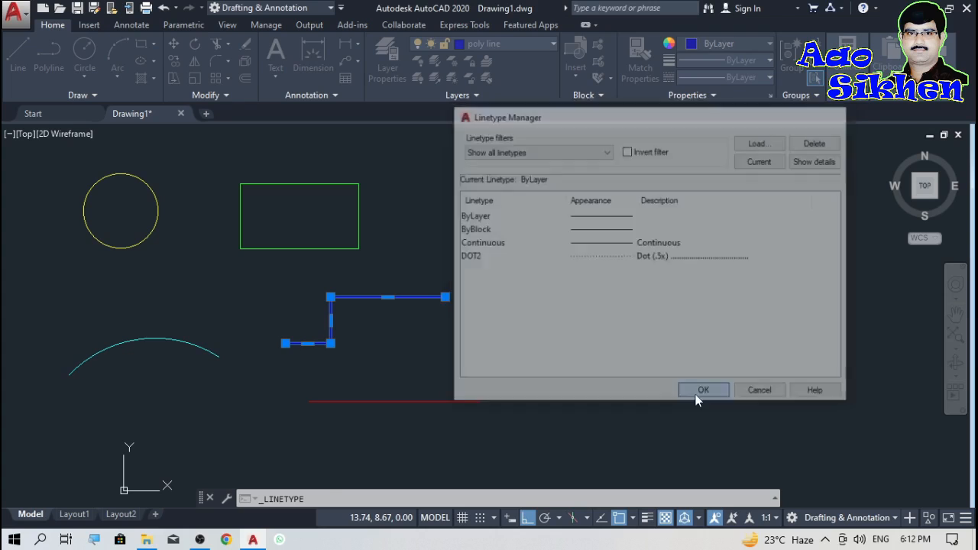
Load the ZIGZAG linetype from acad.lin into the drawing.
click(445, 371)
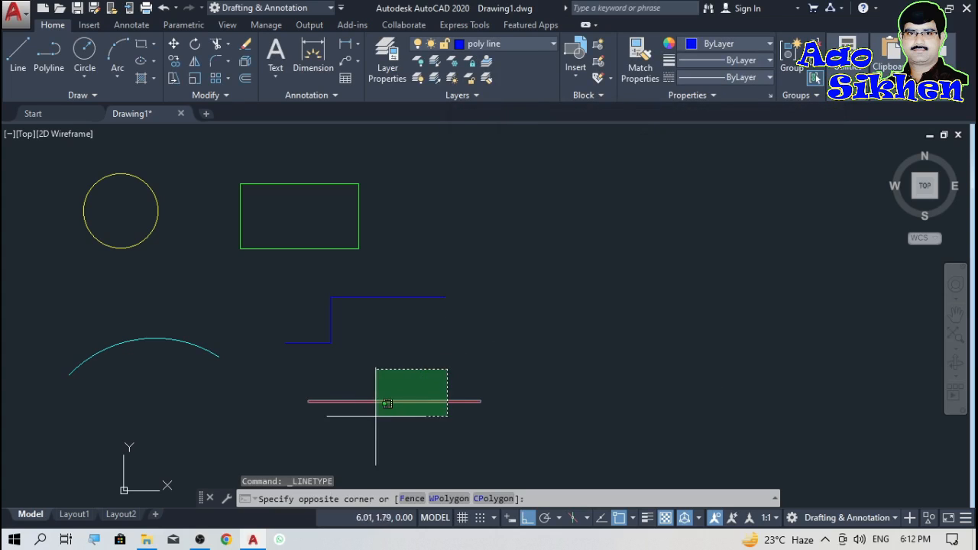
click(375, 415)
click(711, 60)
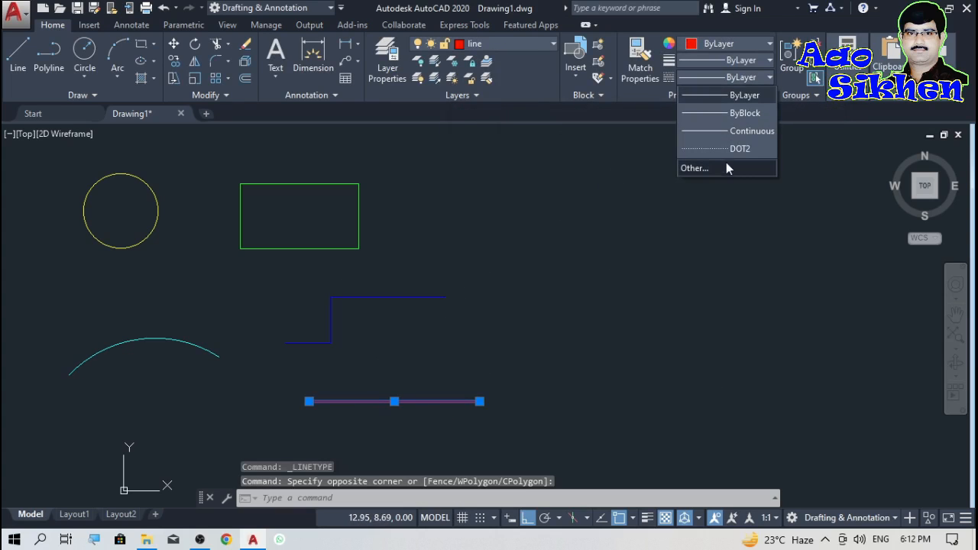
click(726, 163)
click(760, 143)
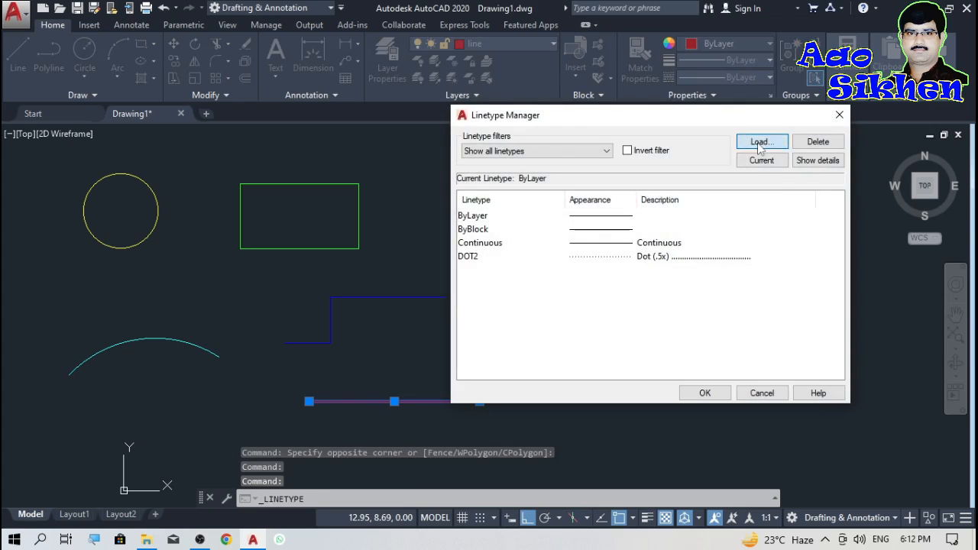
scroll(713, 262, down, 6)
scroll(713, 262, down, 7)
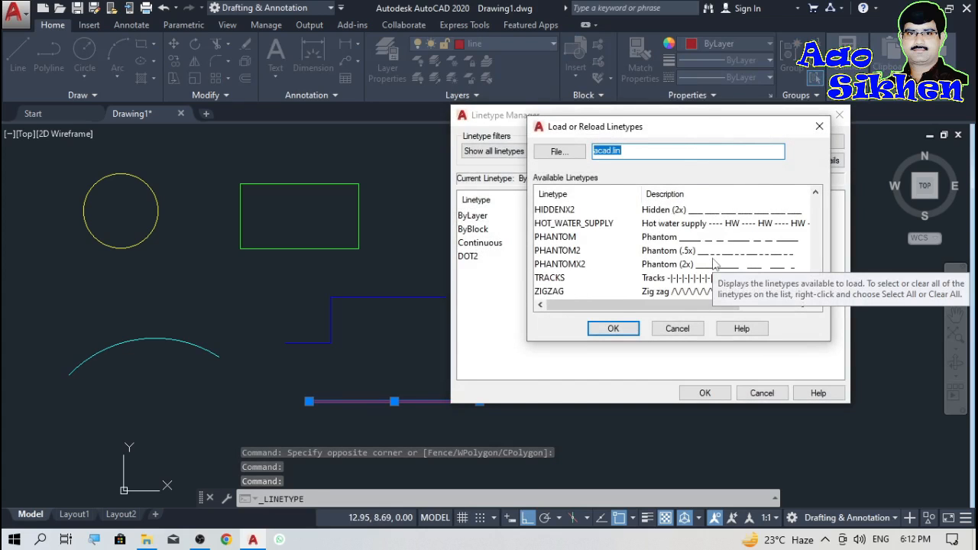
click(690, 292)
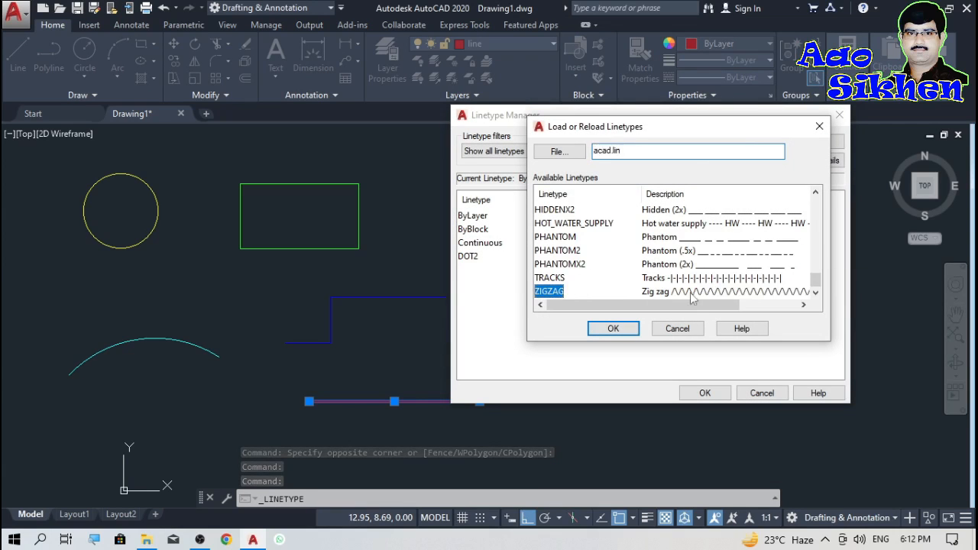
click(613, 328)
click(687, 399)
Assign the ZIGZAG linetype to the red horizontal line and clear the selection.
click(520, 356)
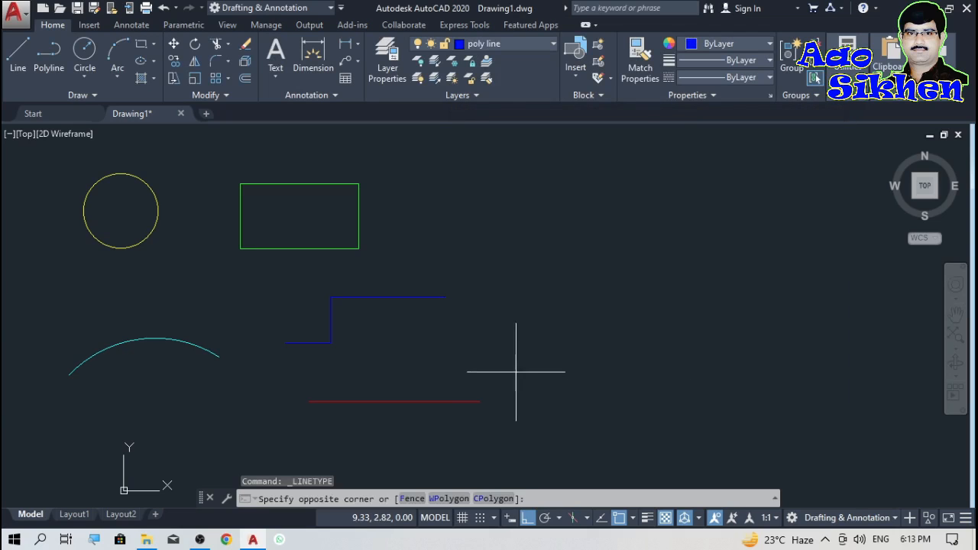
click(428, 408)
click(686, 81)
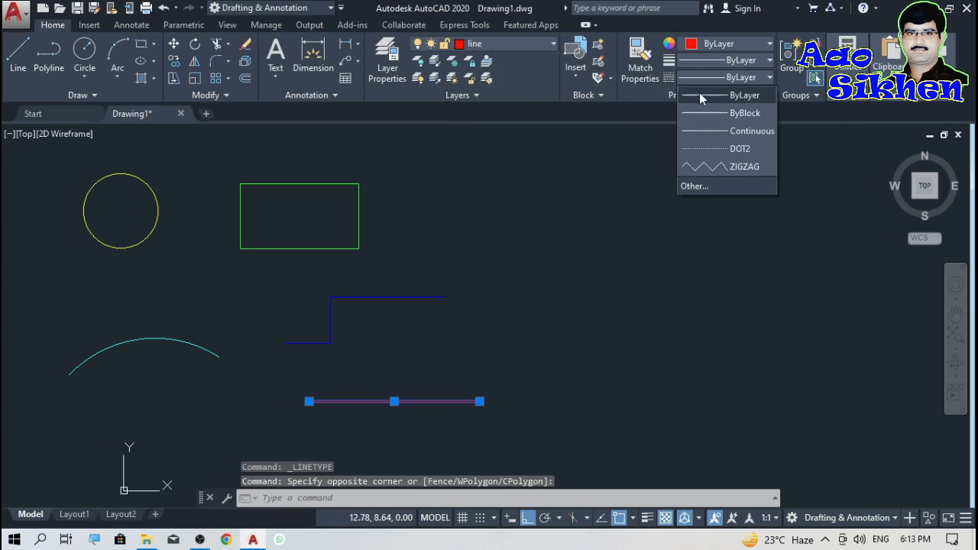
click(738, 165)
key(Escape)
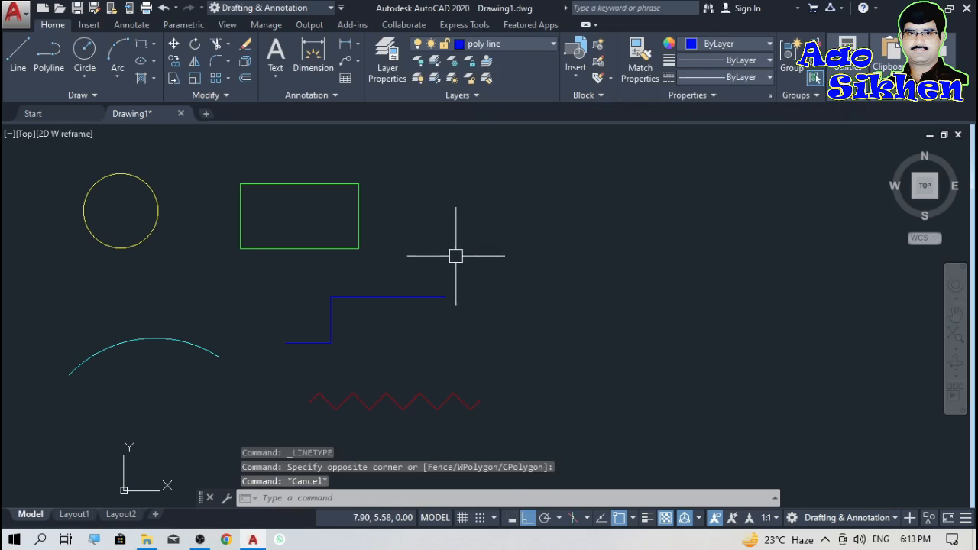
Assign the DOT2 linetype to the blue stepped polyline and clear the selection.
click(458, 255)
click(406, 299)
click(705, 78)
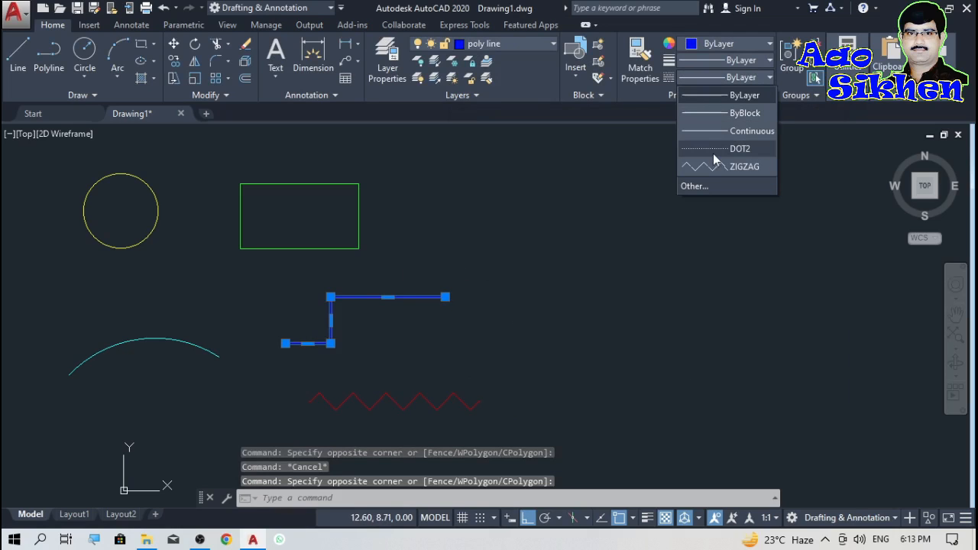
click(716, 150)
key(Escape)
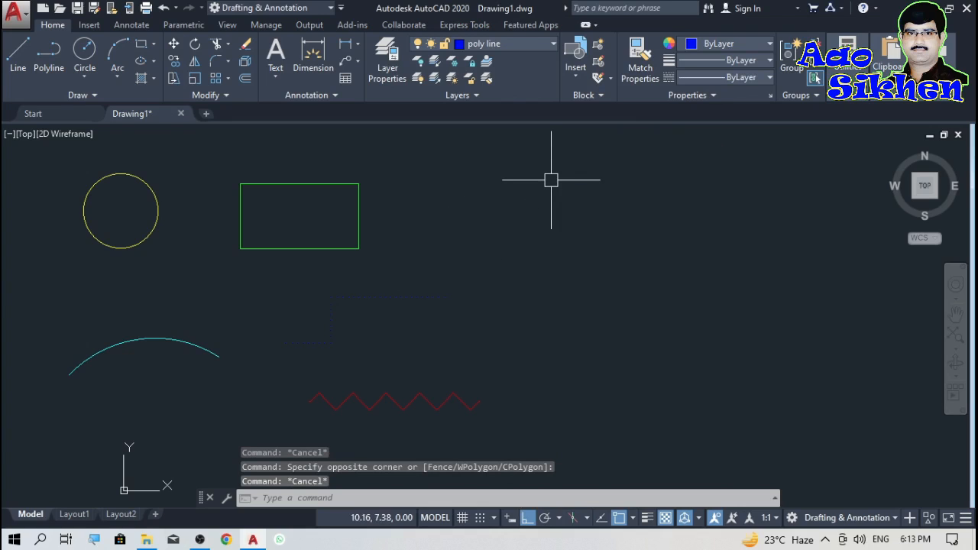
Generate a new LEGEND from all five shapes, place it beyond the rectangle, and inspect its linetype samples and layer labels.
text(leg)
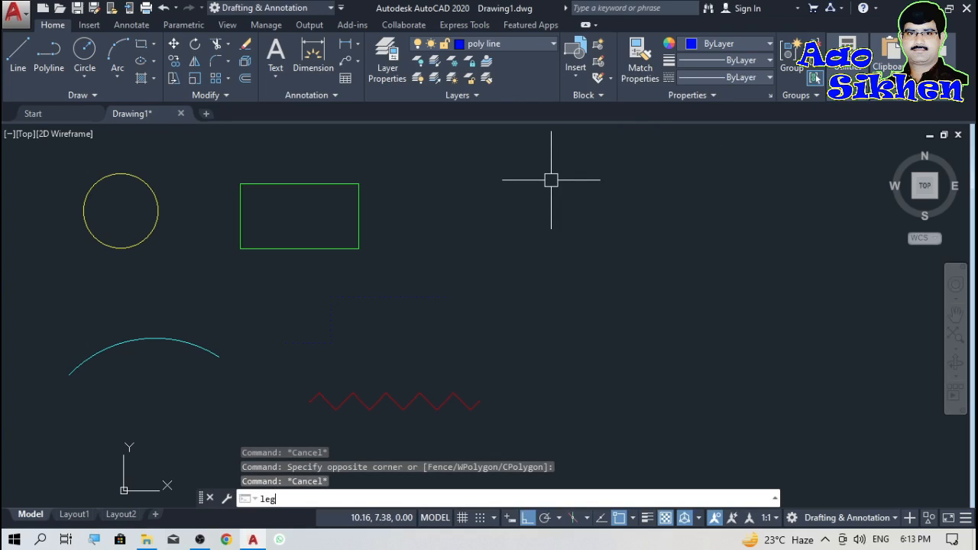
key(Return)
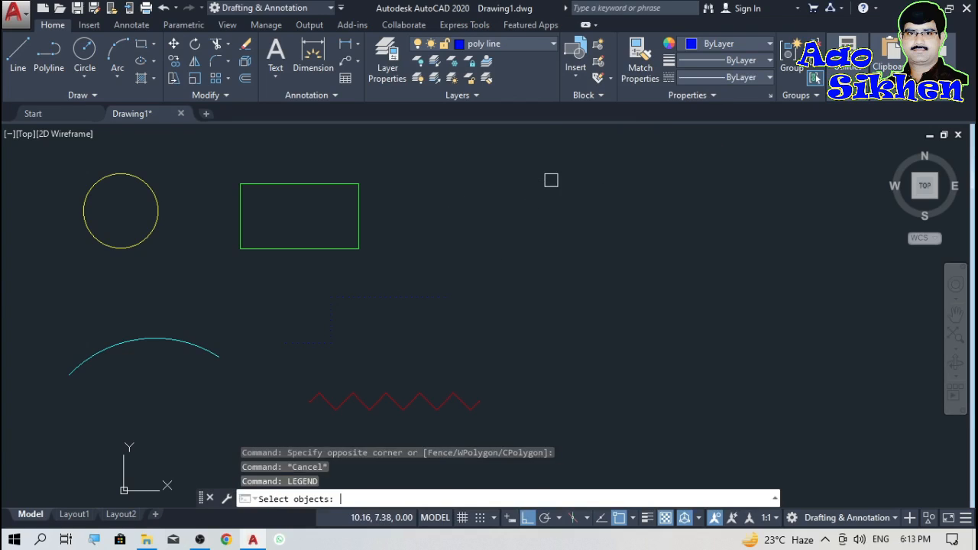
click(497, 143)
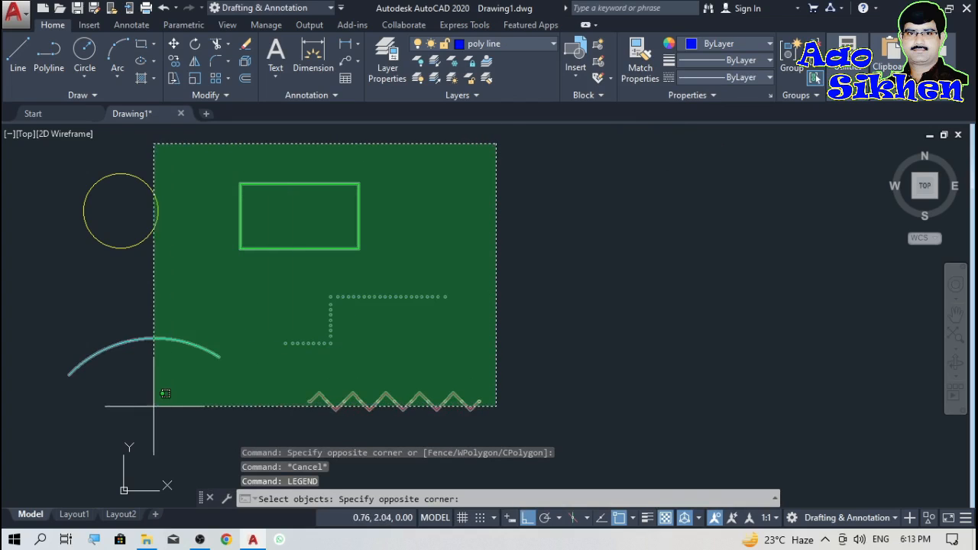
click(67, 426)
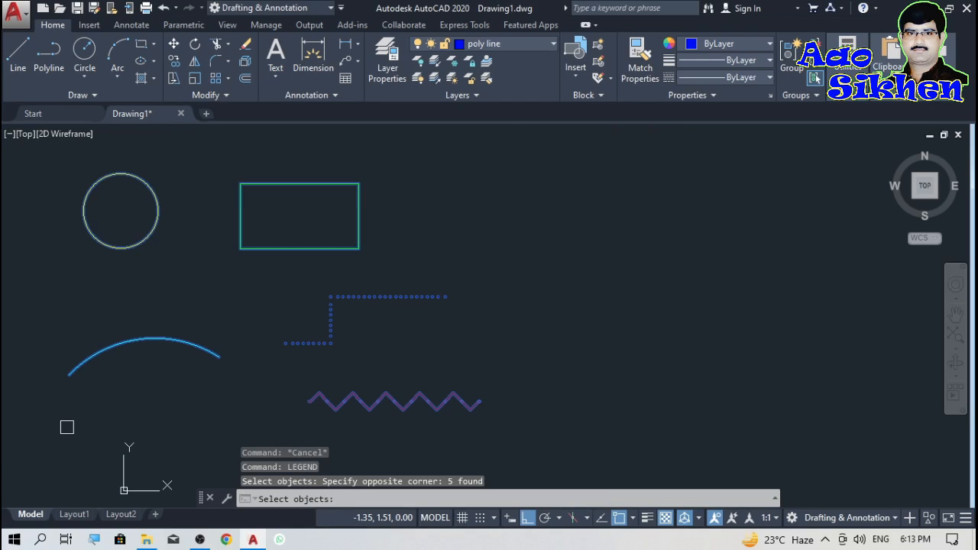
key(Return)
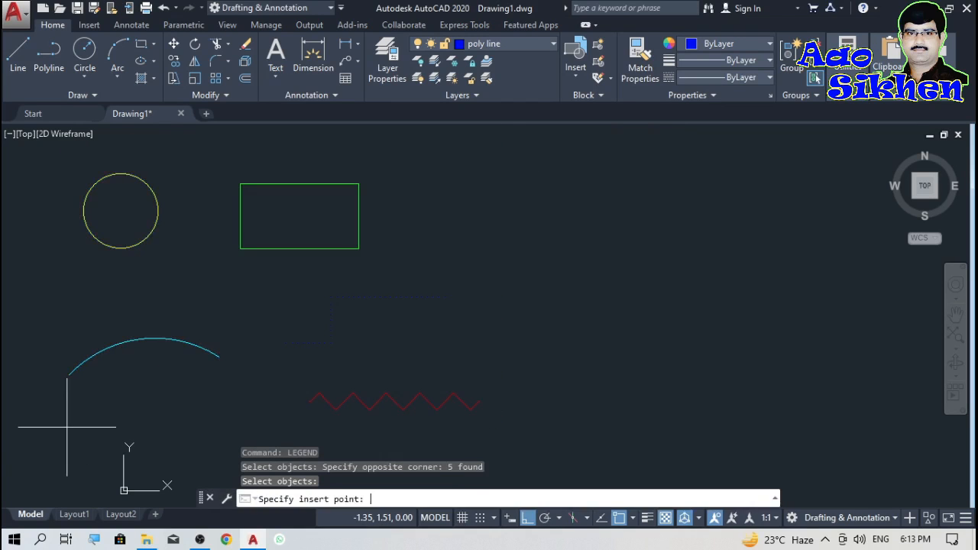
click(566, 188)
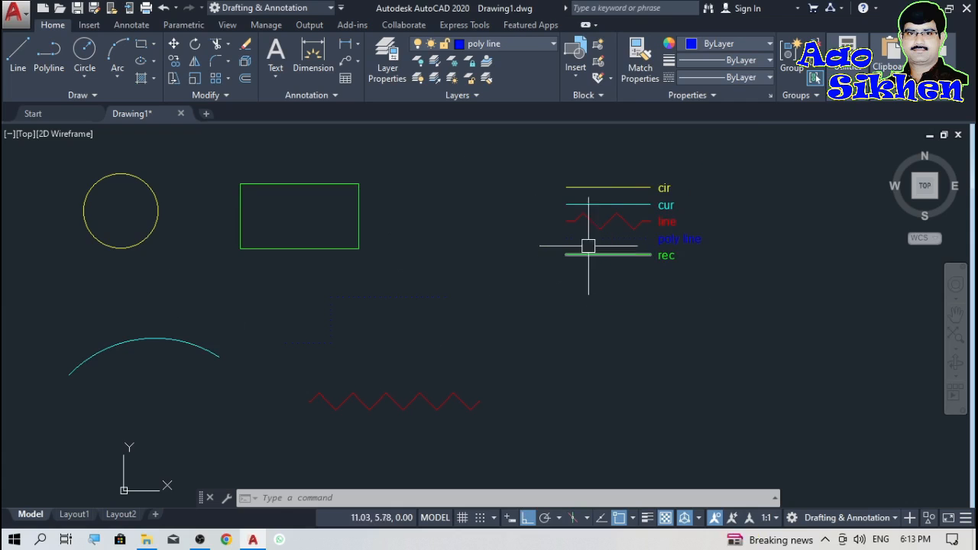
scroll(588, 246, up, 5)
scroll(544, 285, down, 2)
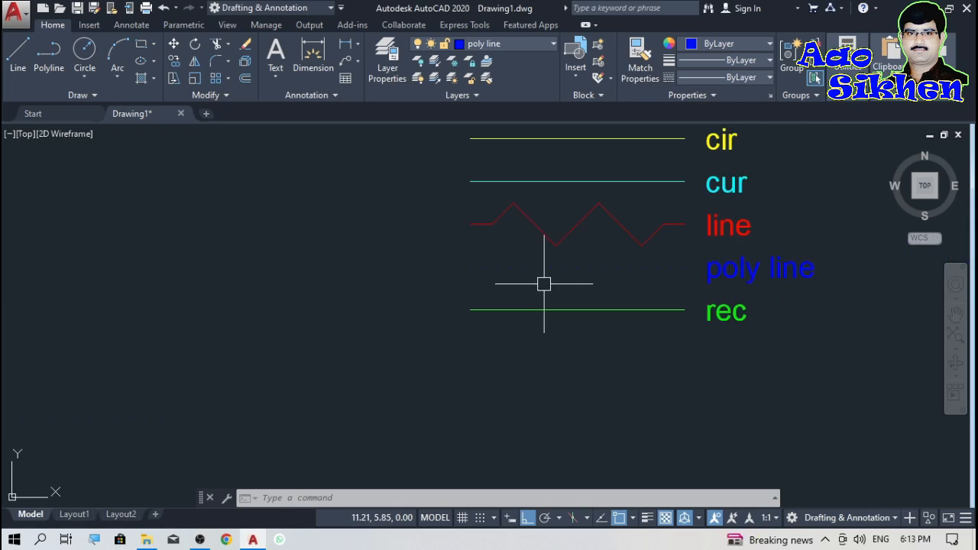
scroll(565, 275, down, 2)
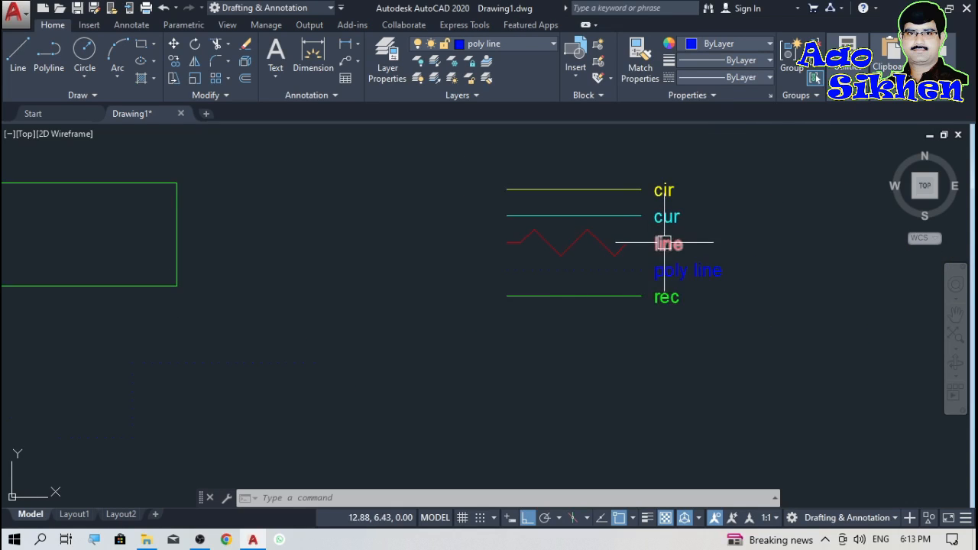
scroll(554, 233, down, 2)
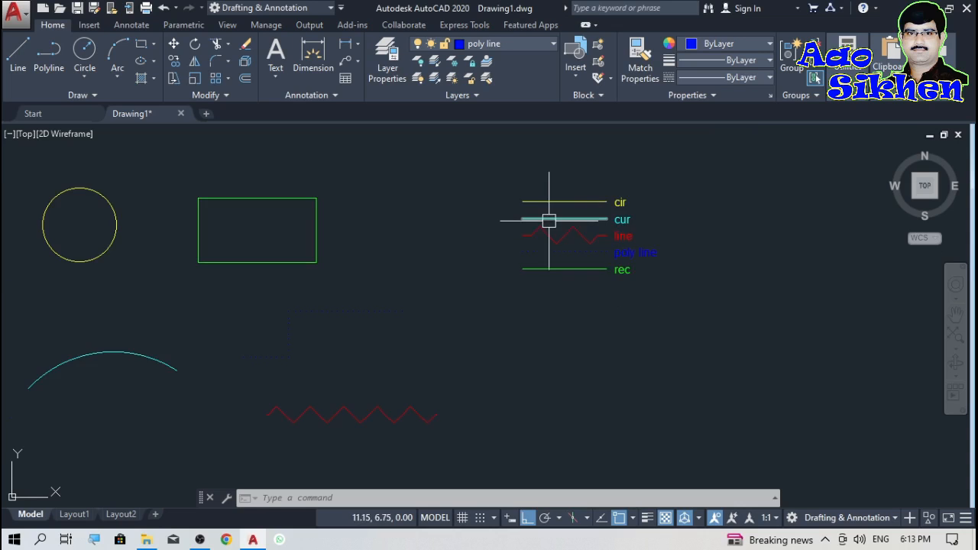
Match the blue stepped polyline's properties onto the green rectangle with MATCHPROP and end the command.
scroll(691, 222, down, 2)
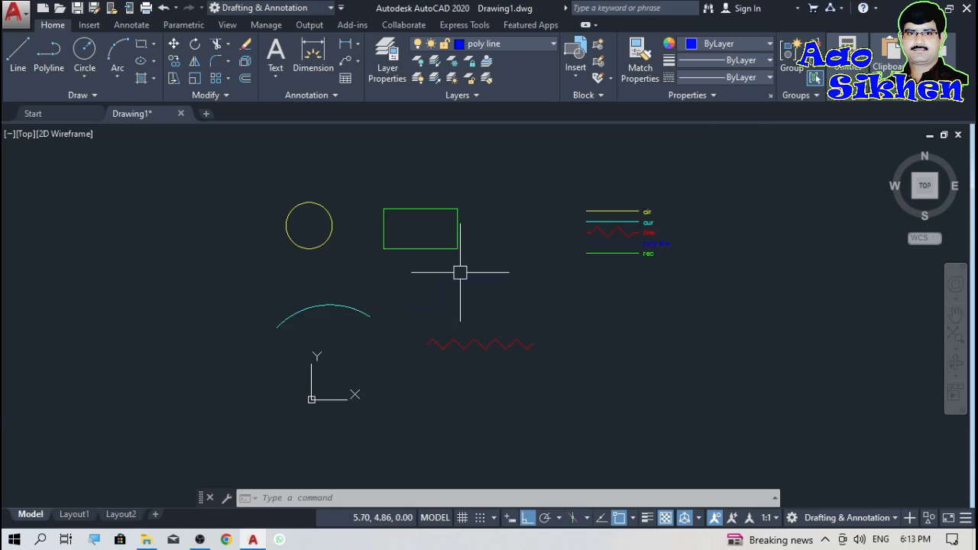
text(m)
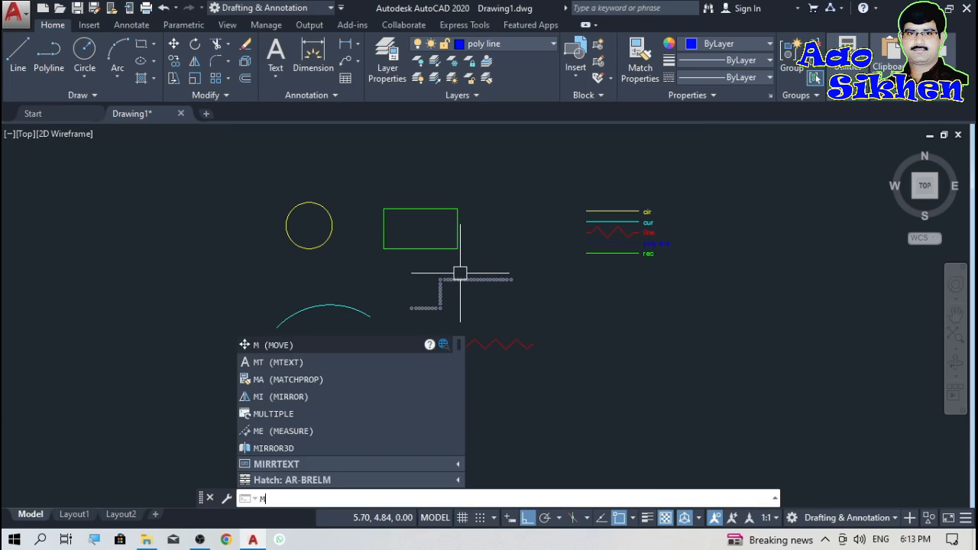
text(a)
key(Return)
click(462, 279)
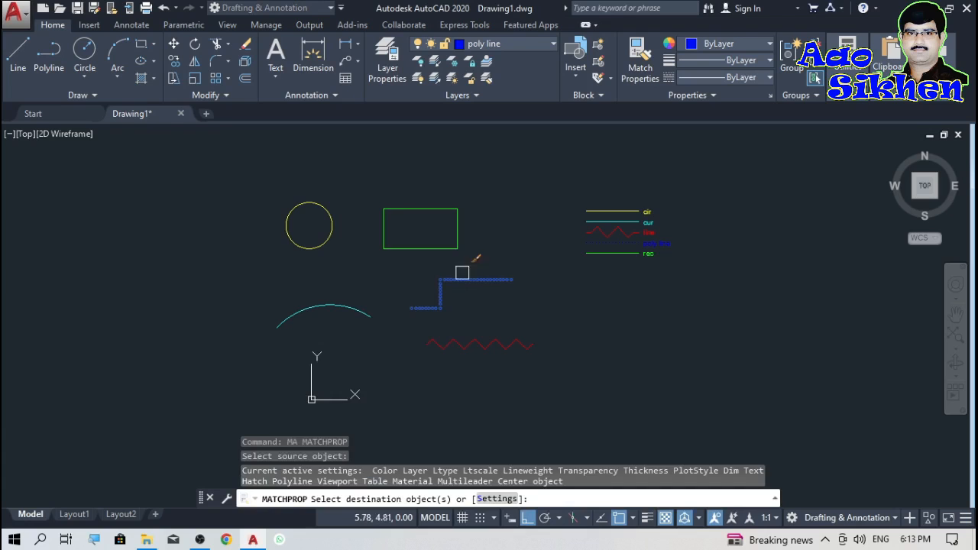
click(456, 253)
key(Escape)
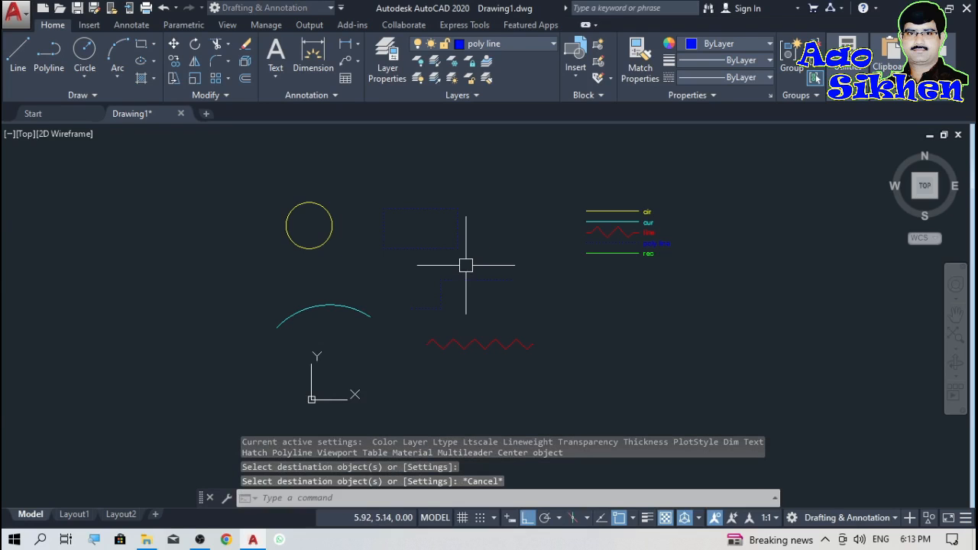
Put the rectangle back on the rec layer, keeping its DOT2 linetype, and clear the selection.
click(457, 233)
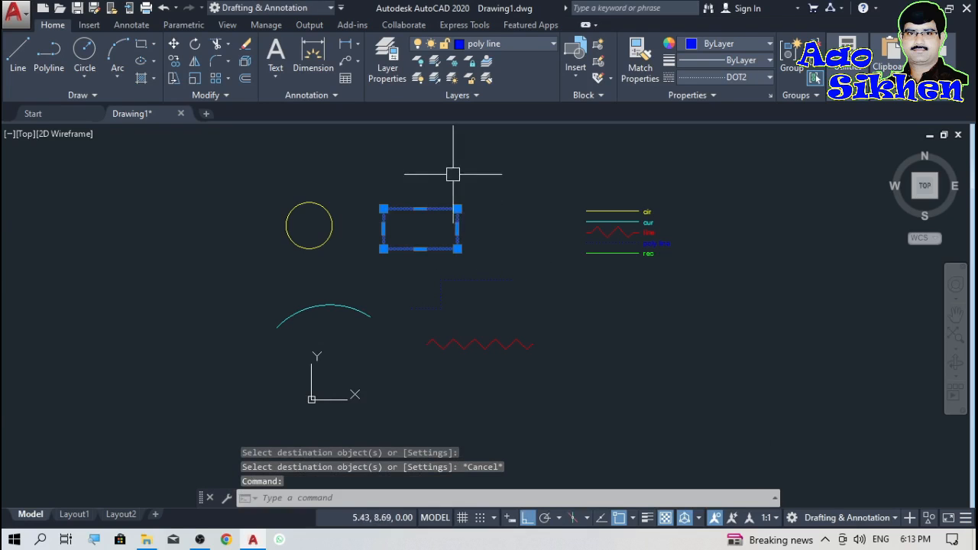
key(Escape)
click(475, 203)
click(443, 225)
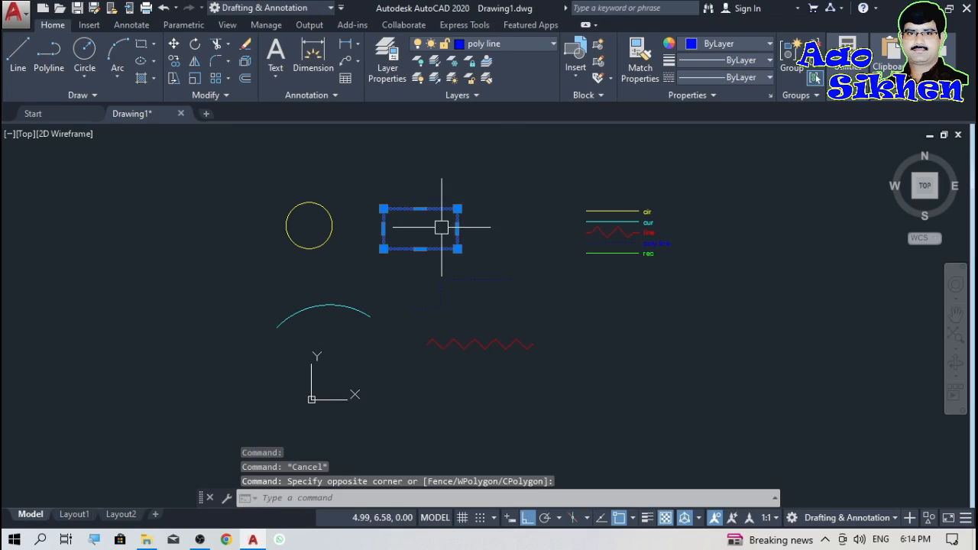
click(541, 45)
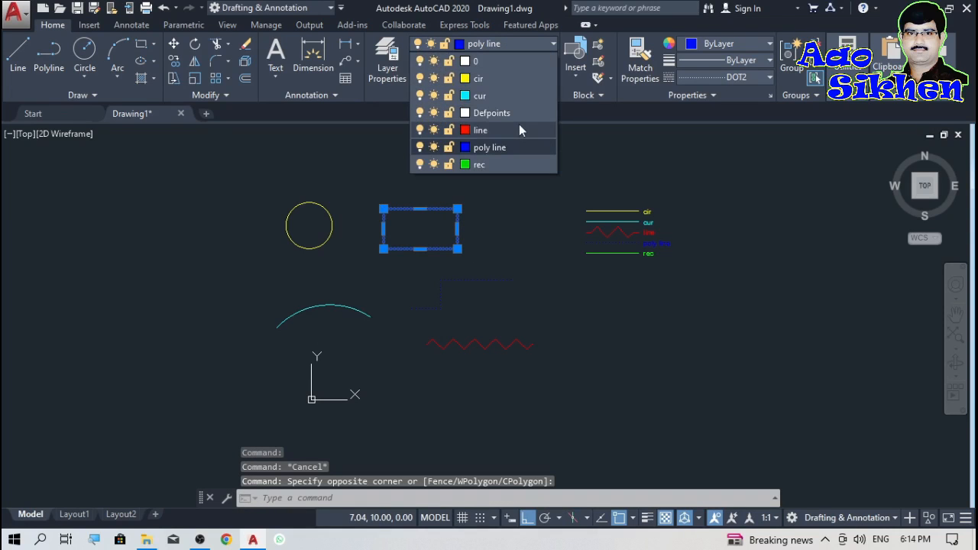
click(509, 165)
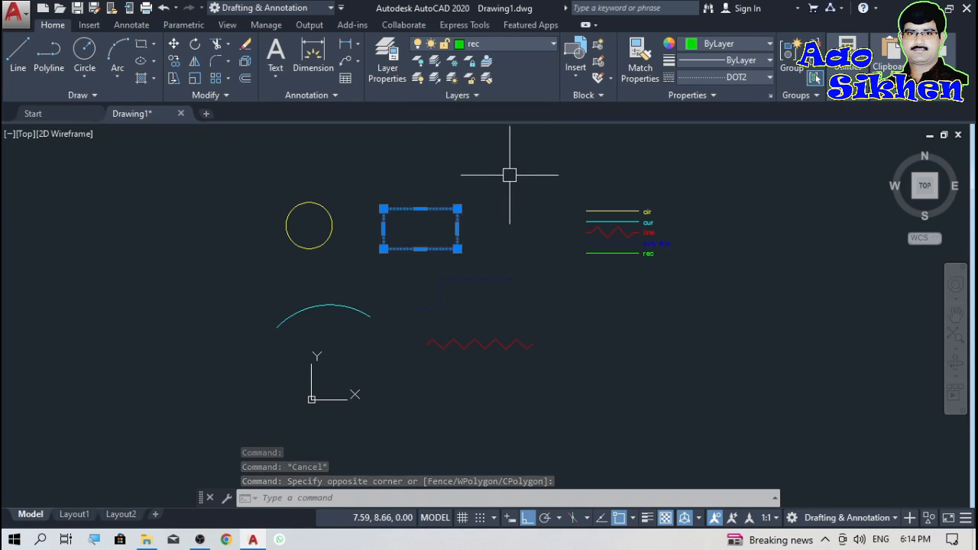
key(Escape)
scroll(460, 243, up, 2)
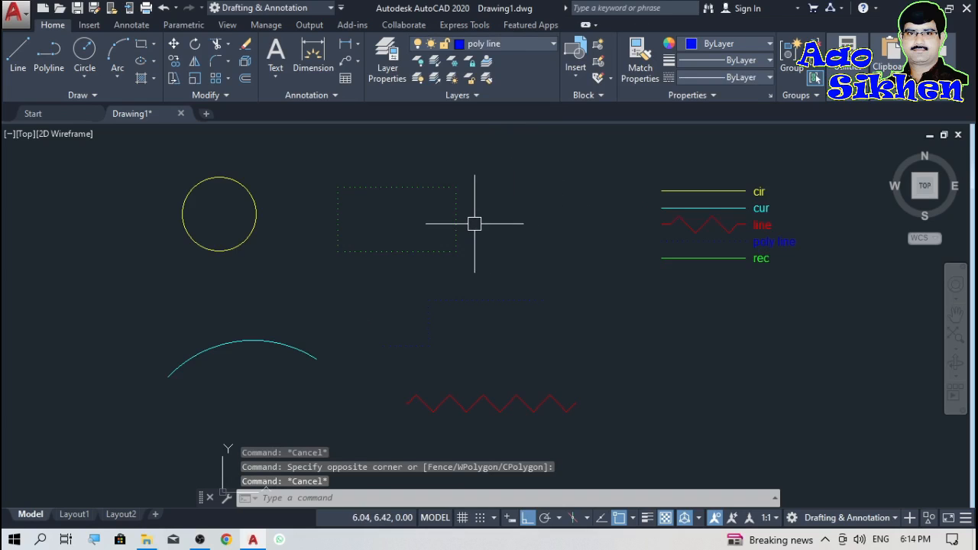
Erase the whole legend beyond the rectangle, including its line samples and layer labels.
scroll(473, 224, down, 2)
click(713, 179)
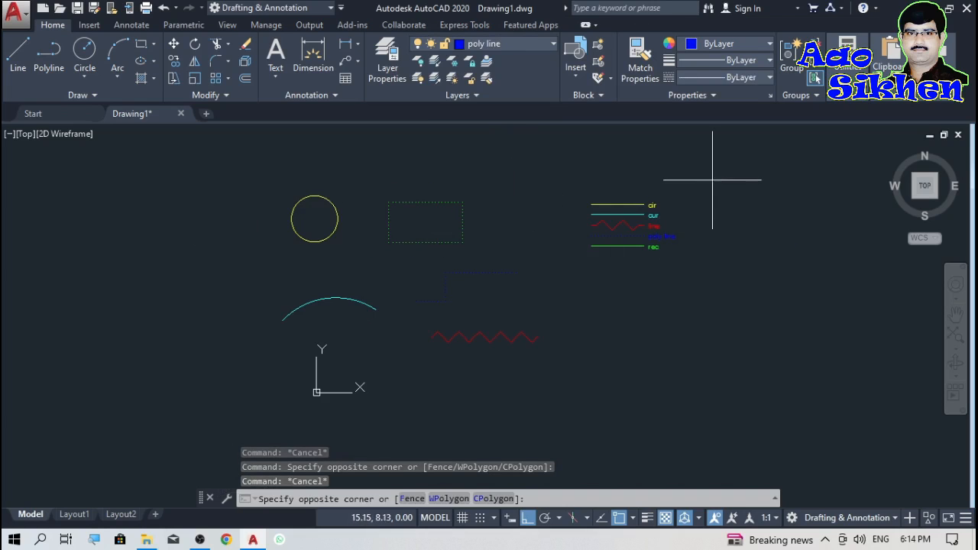
click(564, 269)
key(Delete)
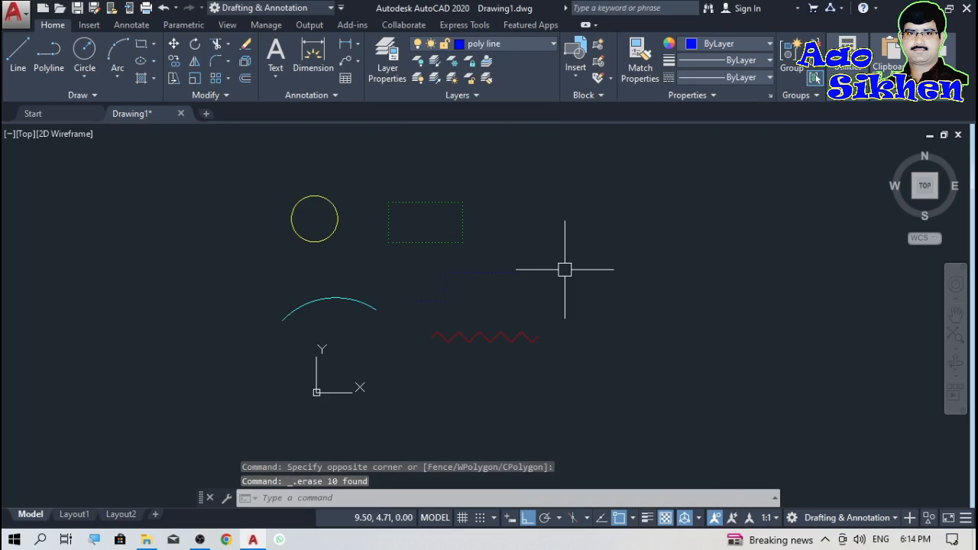
Generate a fresh LEGEND from all five shapes, place it beyond the rectangle, and inspect the rec layer's linetype sample.
text(leg)
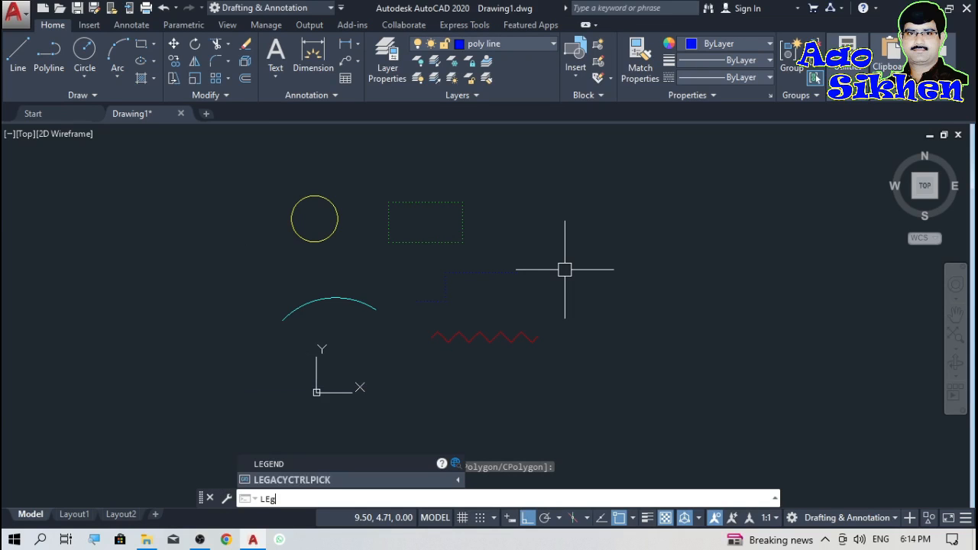
key(Return)
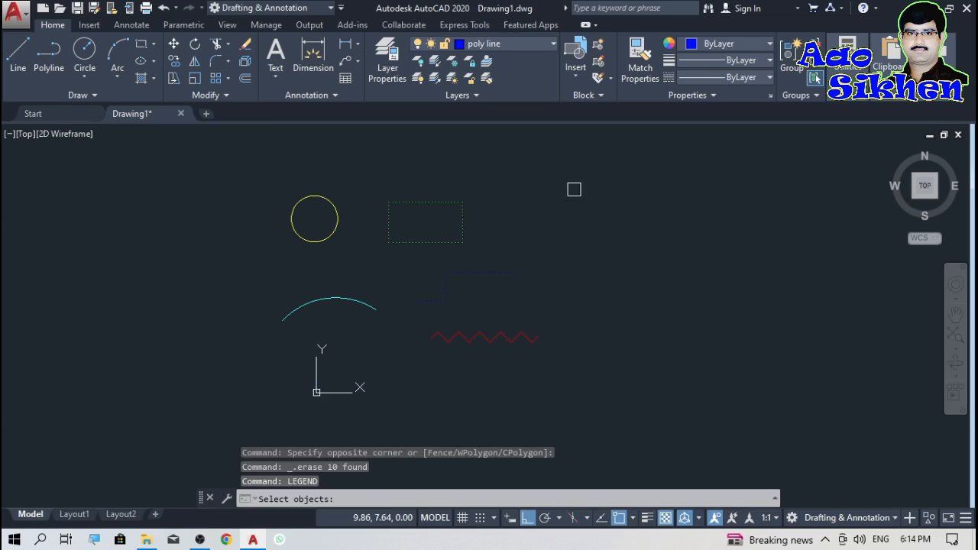
click(583, 156)
click(223, 390)
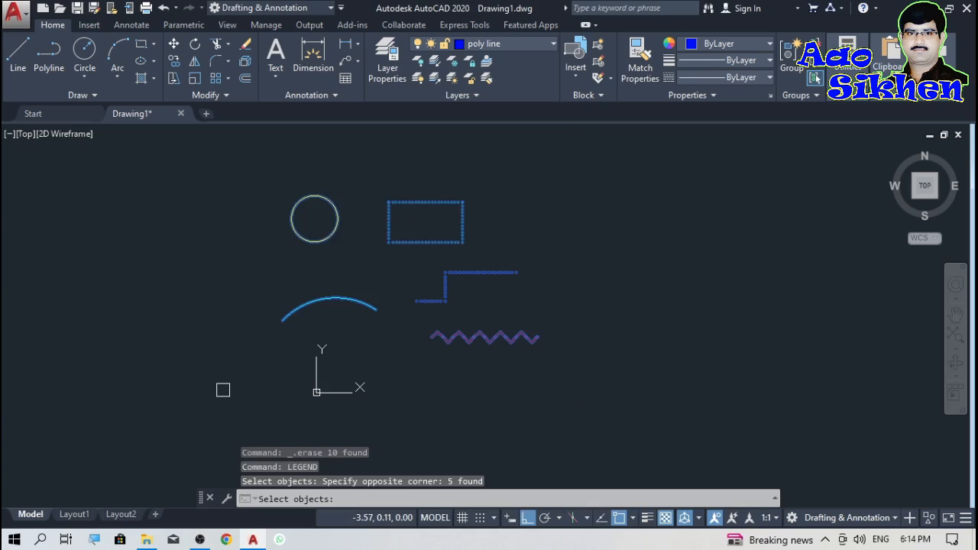
key(Return)
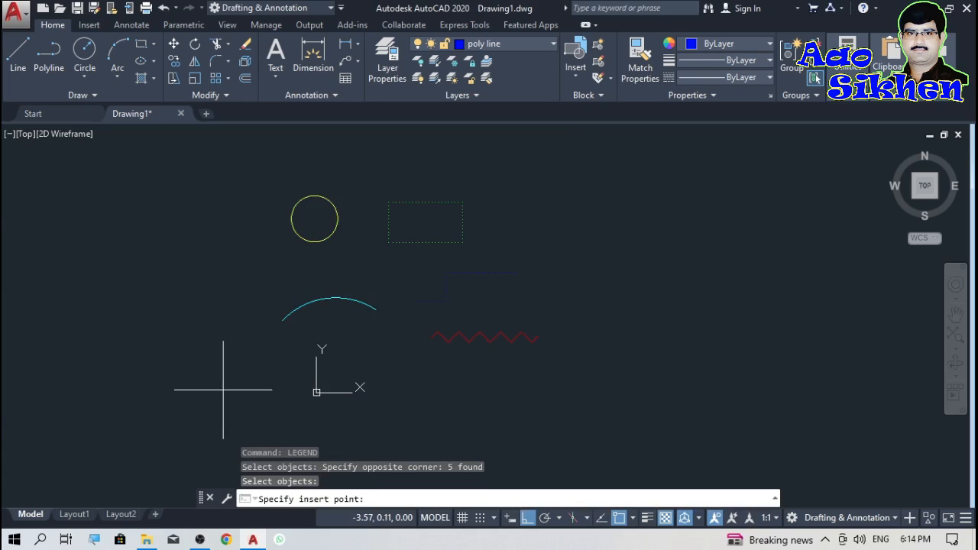
click(568, 199)
scroll(595, 199, up, 4)
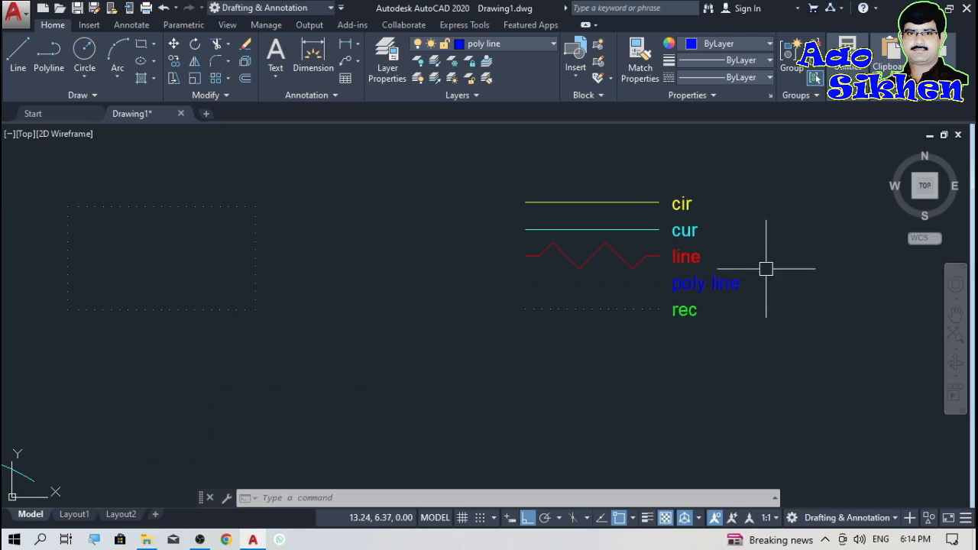
scroll(583, 196, down, 4)
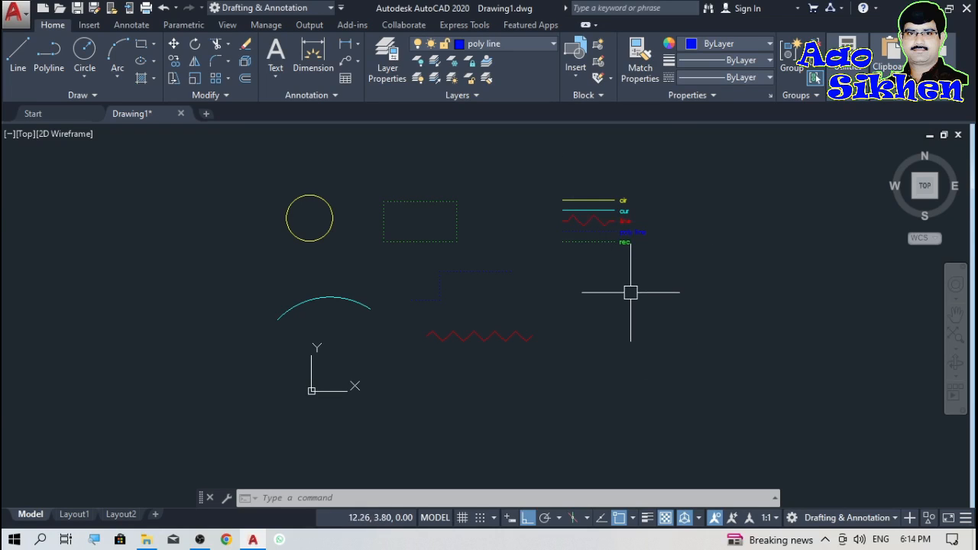
Erase the regenerated legend so that only the five shapes are left in the drawing.
key(ctrl+z)
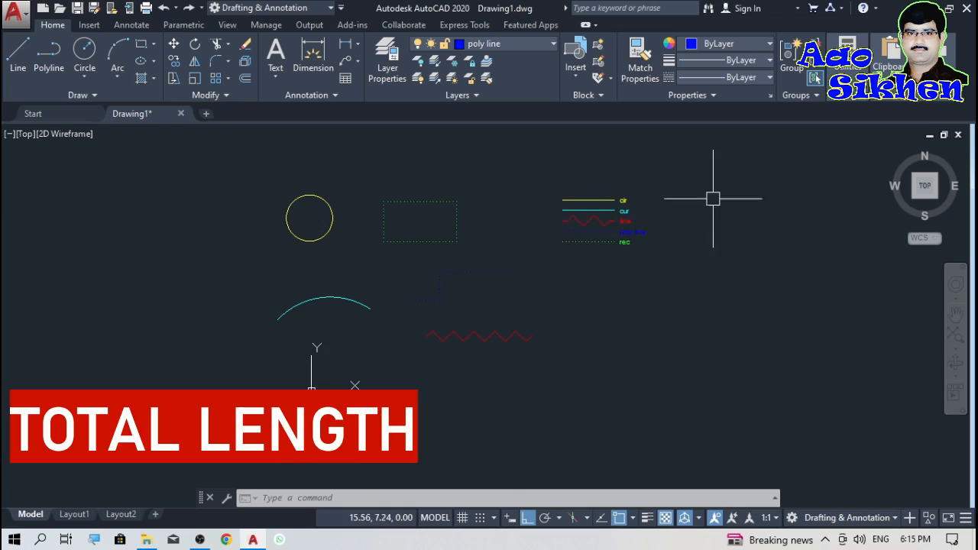
click(708, 171)
click(579, 255)
key(Delete)
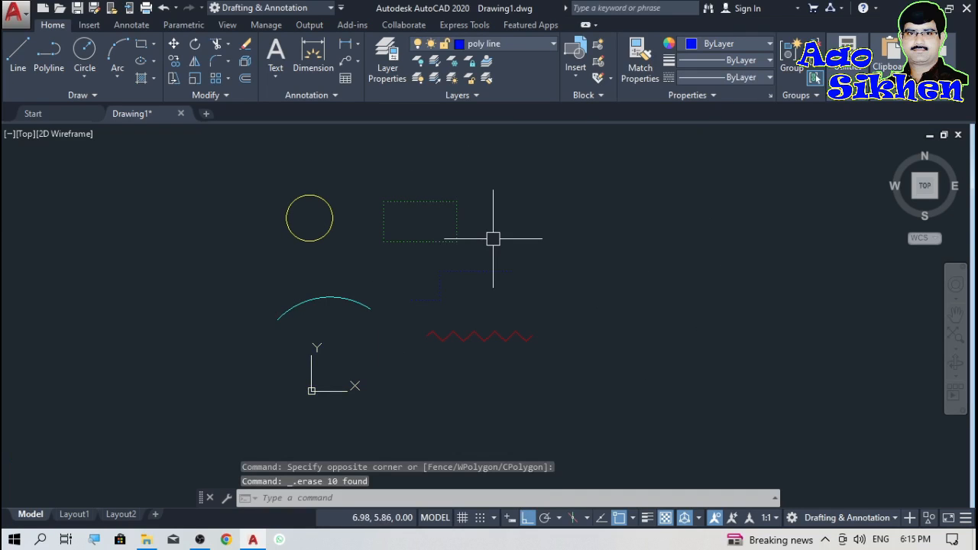
Run TL on the dotted green rectangle and insert its total length as text to the upper right of the shapes.
scroll(492, 237, up, 2)
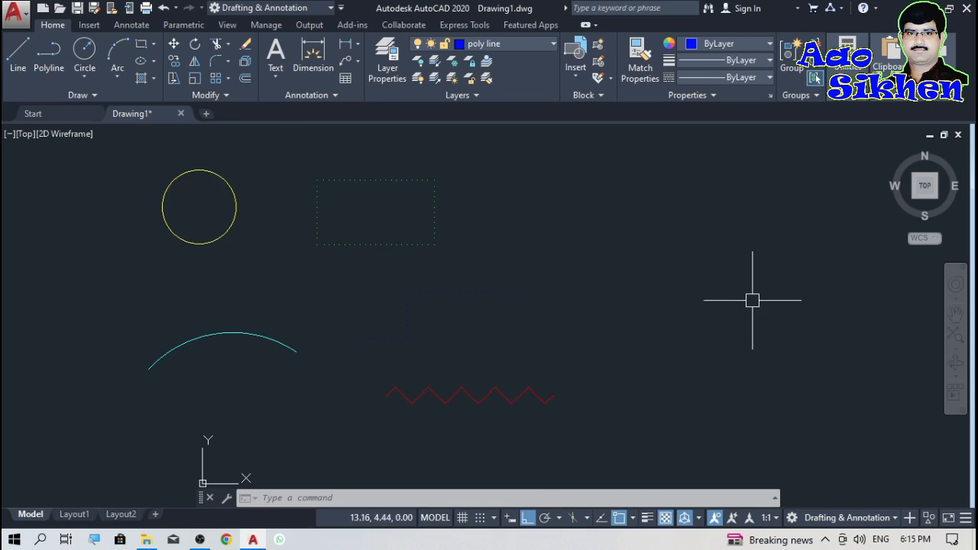
scroll(374, 223, down, 2)
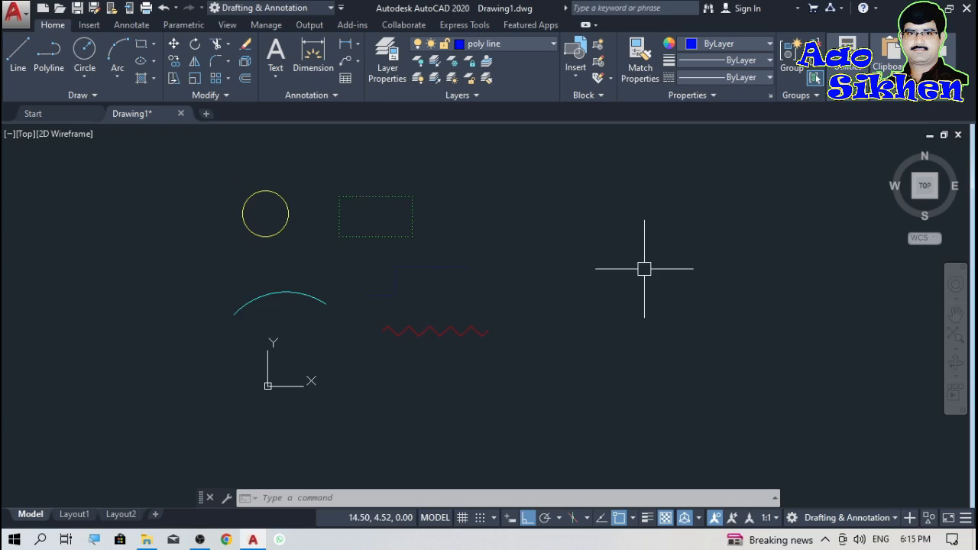
text(t)
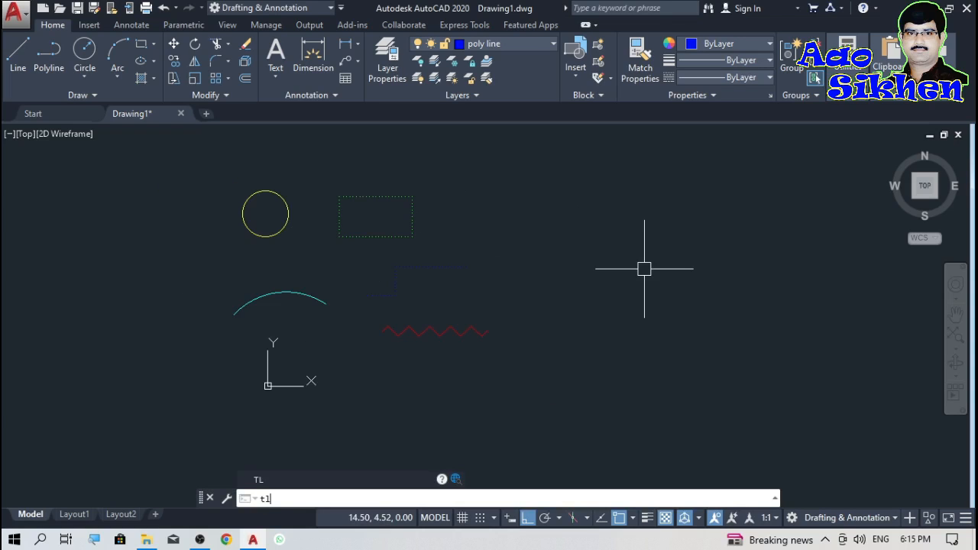
text(l)
key(Return)
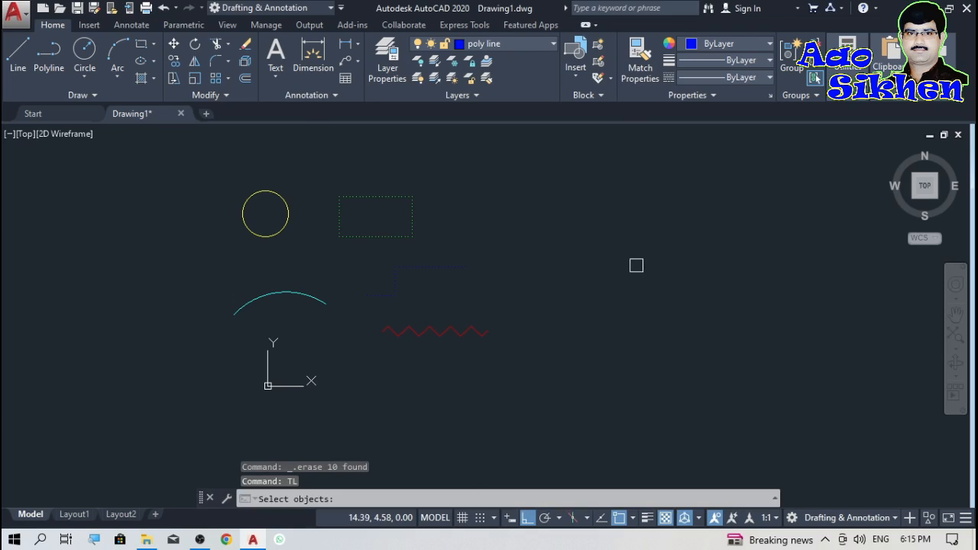
click(399, 236)
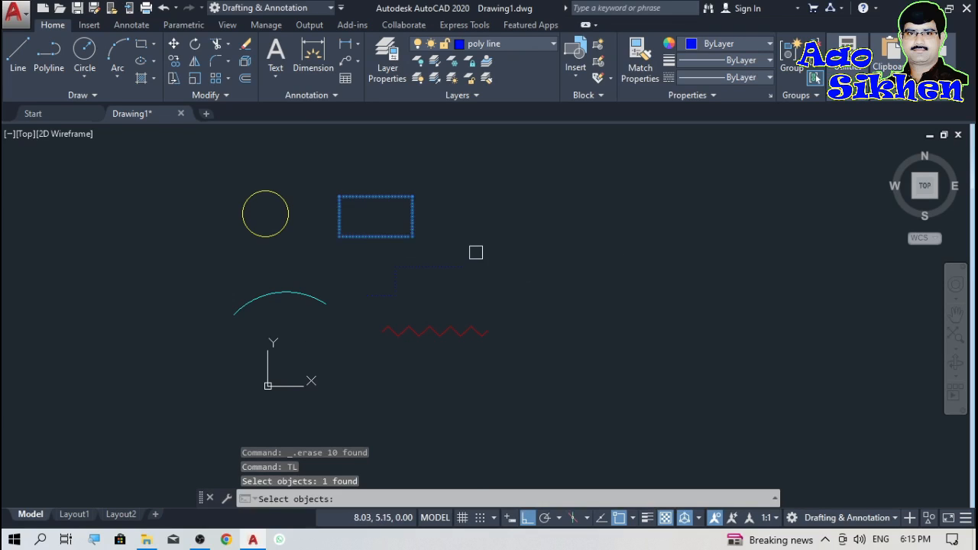
key(Return)
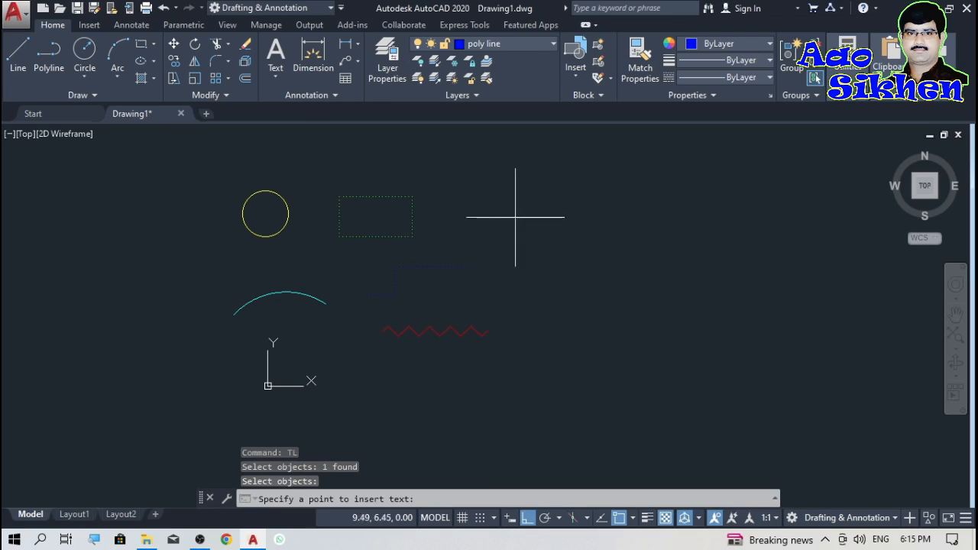
click(560, 189)
Run TL on the yellow circle and insert its length as text below the rectangle's length text.
scroll(343, 264, down, 2)
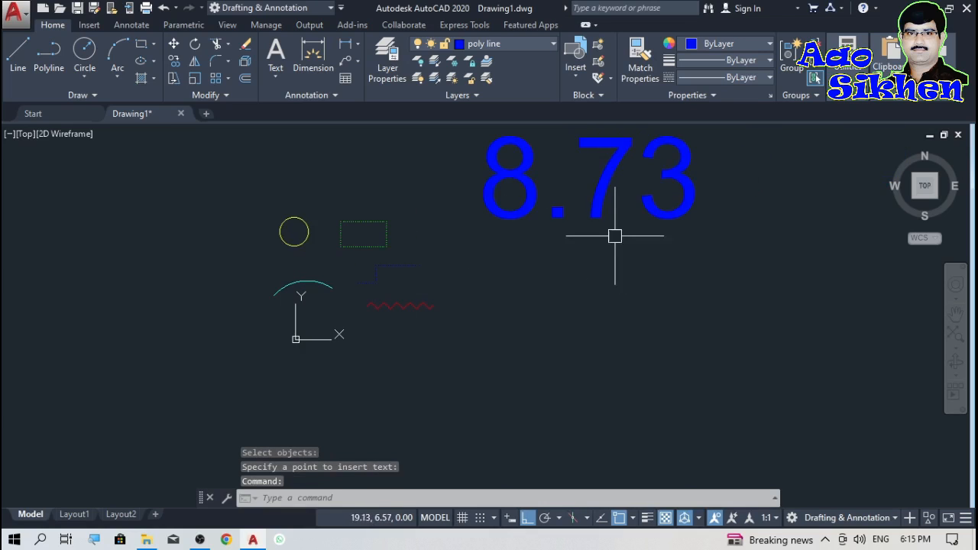
text(TL)
key(Return)
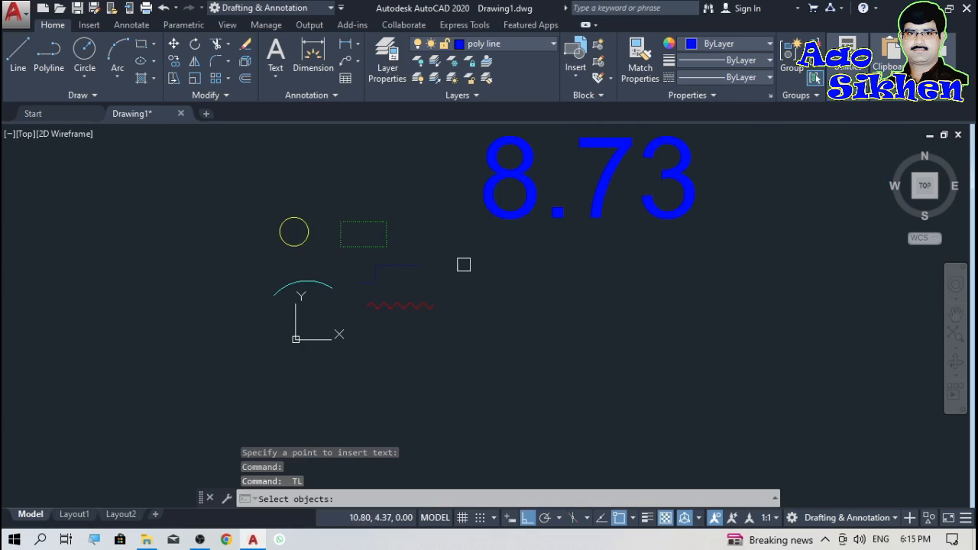
click(308, 236)
key(Return)
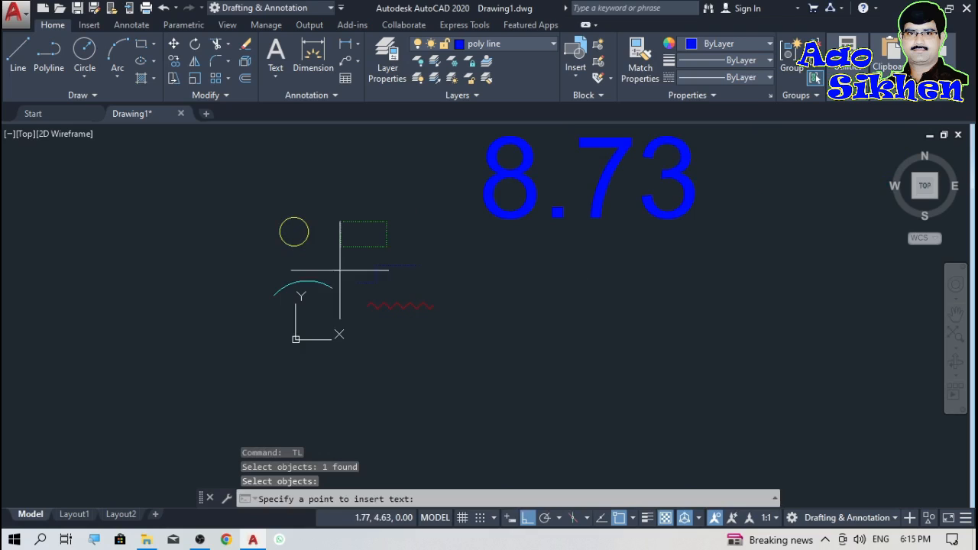
click(497, 305)
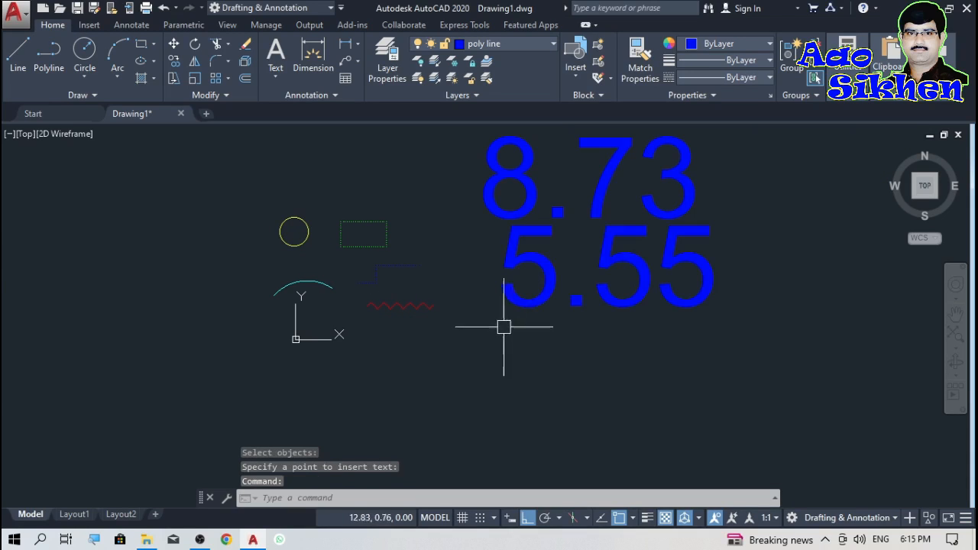
Repeat TL for the cyan arc and insert its length as text below the circle's length text.
key(Return)
click(320, 282)
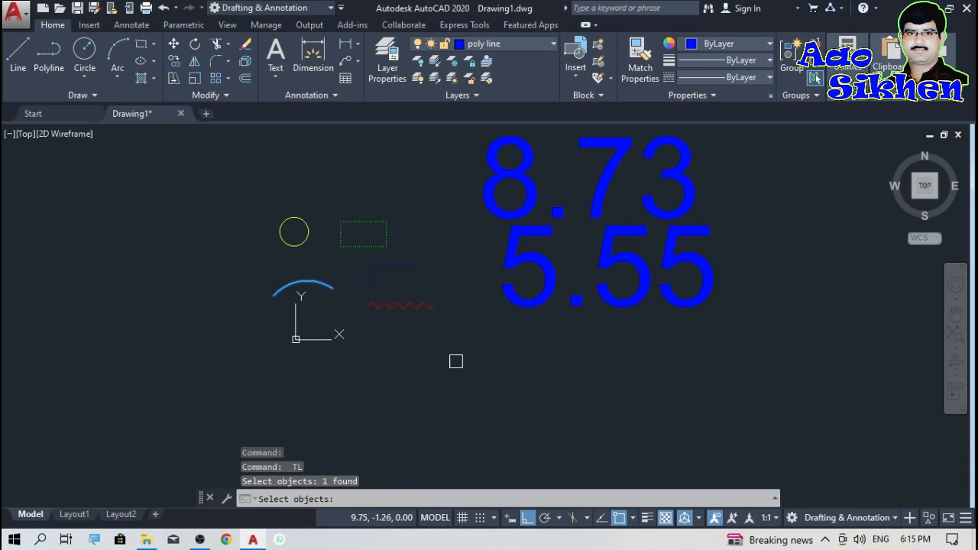
key(Return)
click(535, 375)
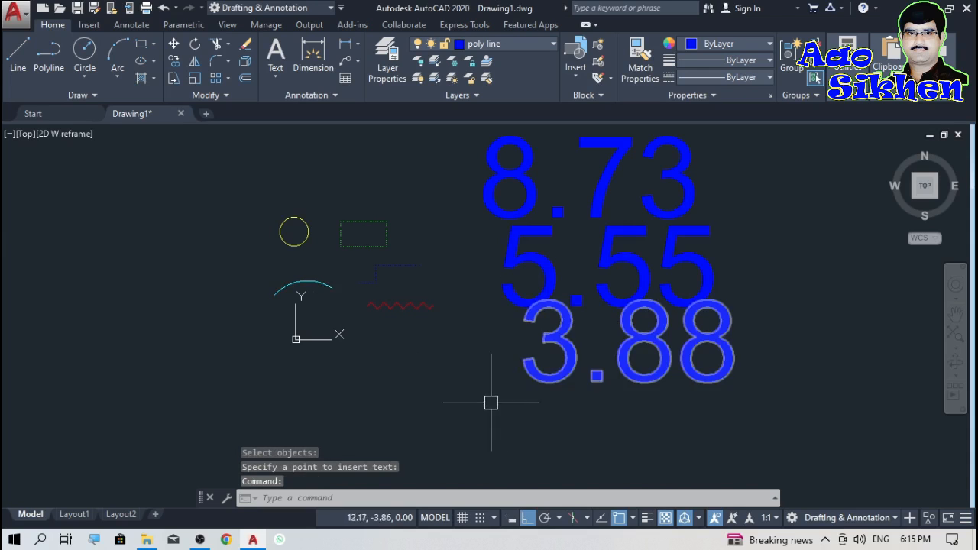
Run TL on all five shapes together and insert their combined length as text to the upper left of the circle.
text(TL)
key(Return)
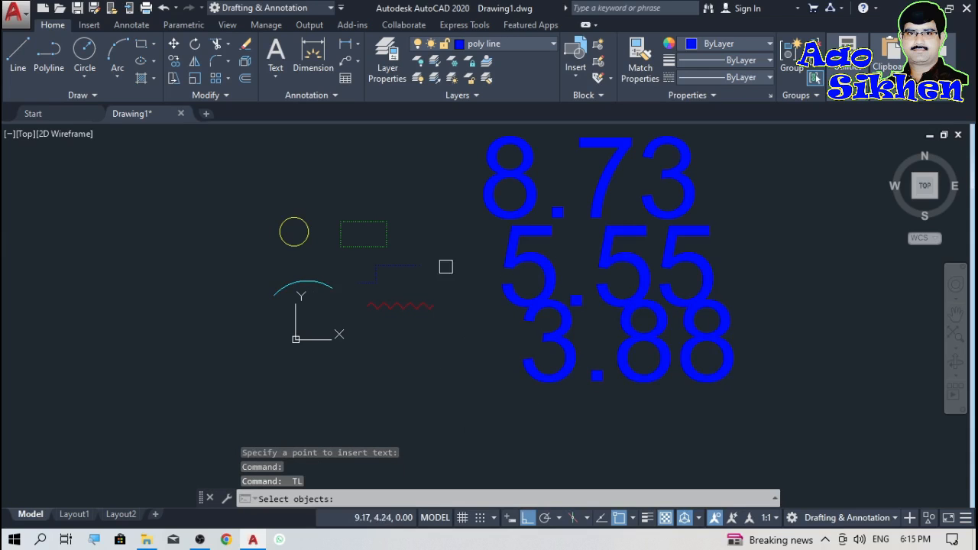
click(443, 200)
click(263, 340)
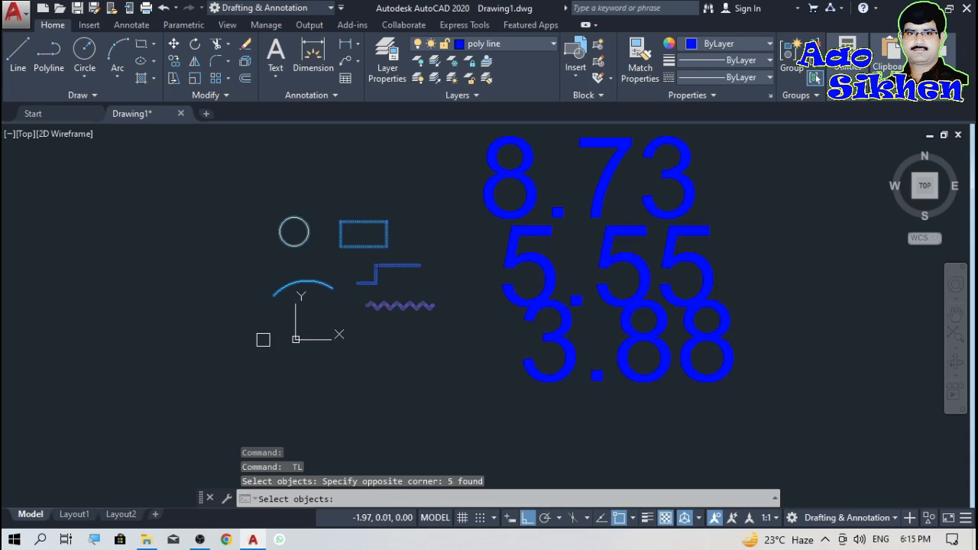
key(Return)
click(49, 222)
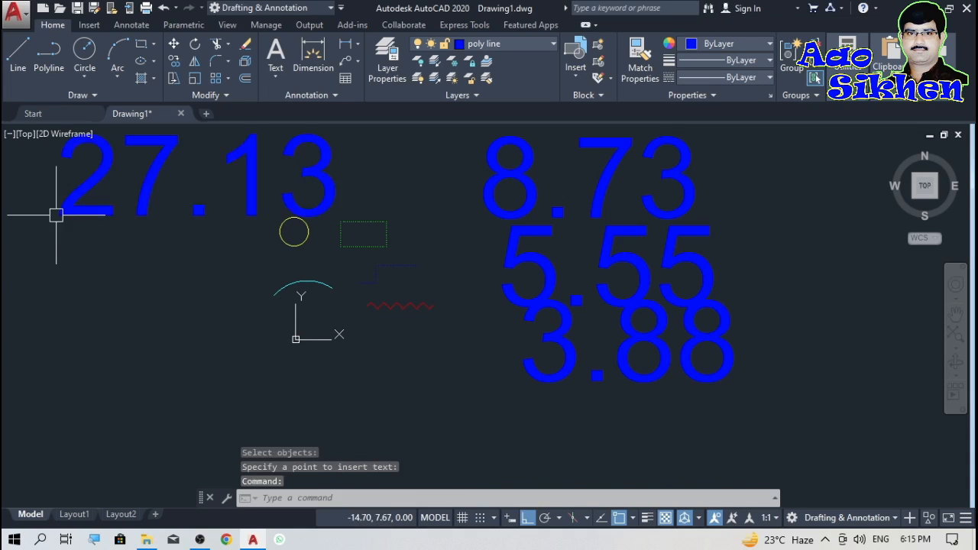
scroll(171, 360, down, 2)
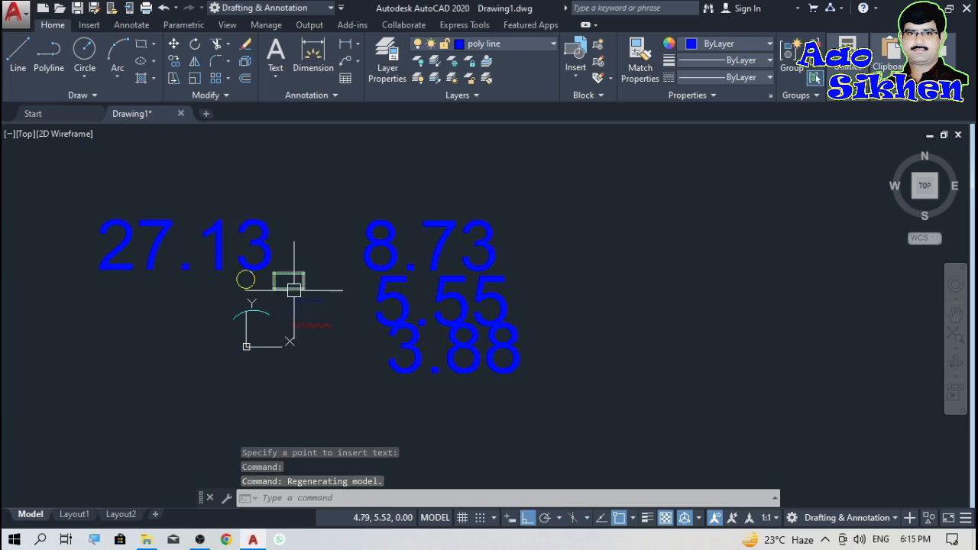
Erase all five shapes together with every total-length text around them.
scroll(252, 277, up, 2)
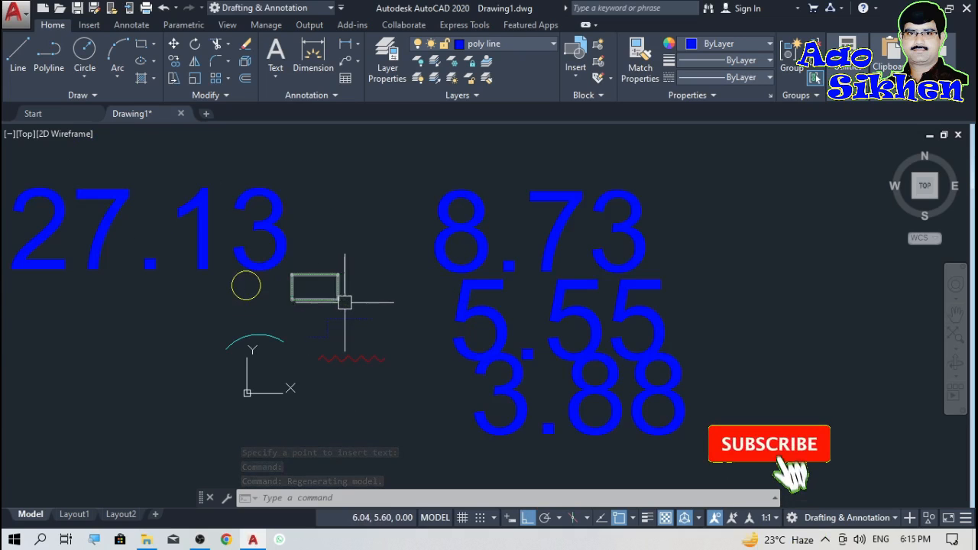
scroll(336, 294, down, 2)
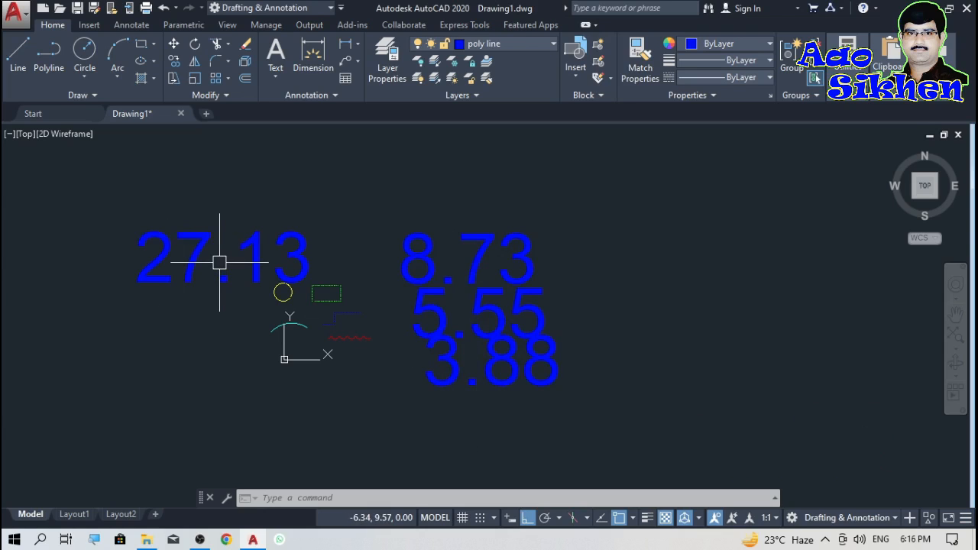
click(603, 208)
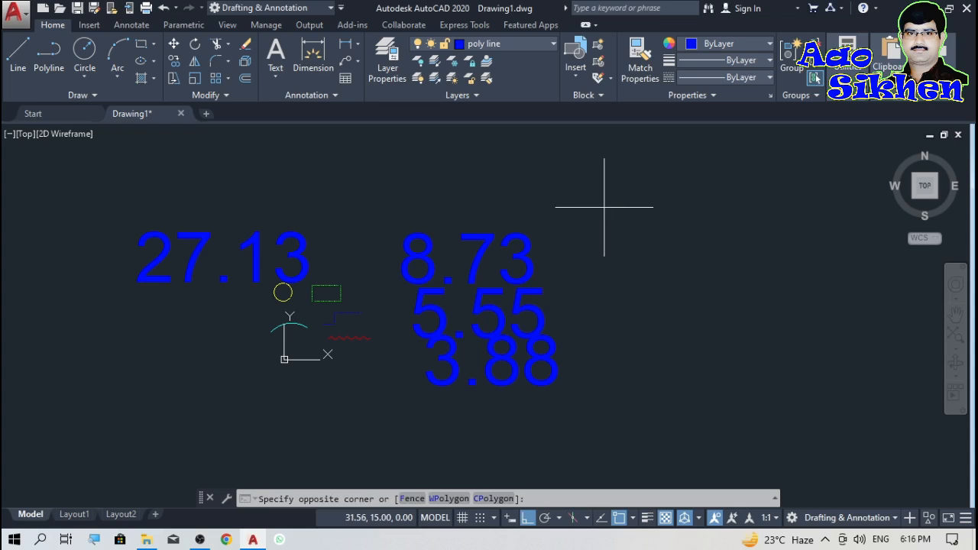
click(142, 405)
key(Delete)
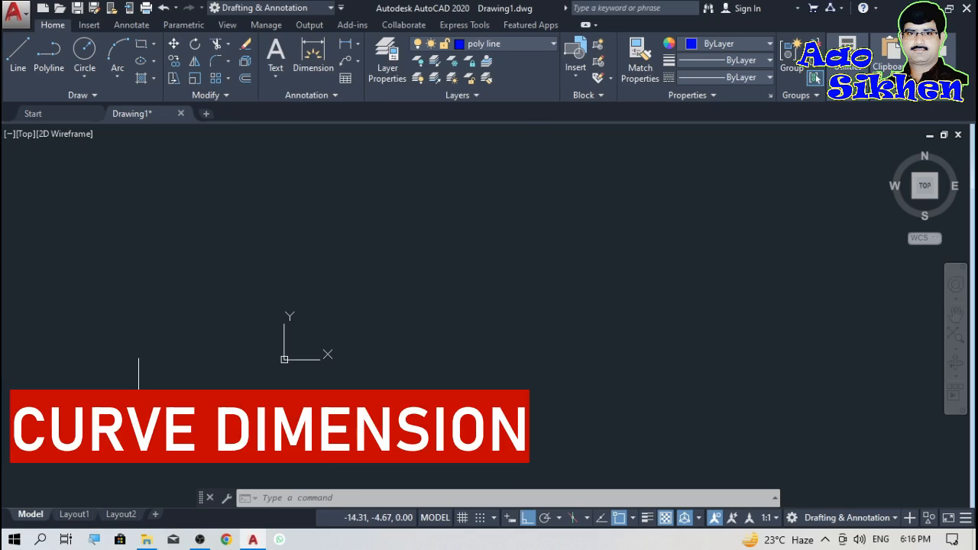
Draw a wide three-point arc that starts beside the origin, bulges upward and ends far to the right.
click(117, 51)
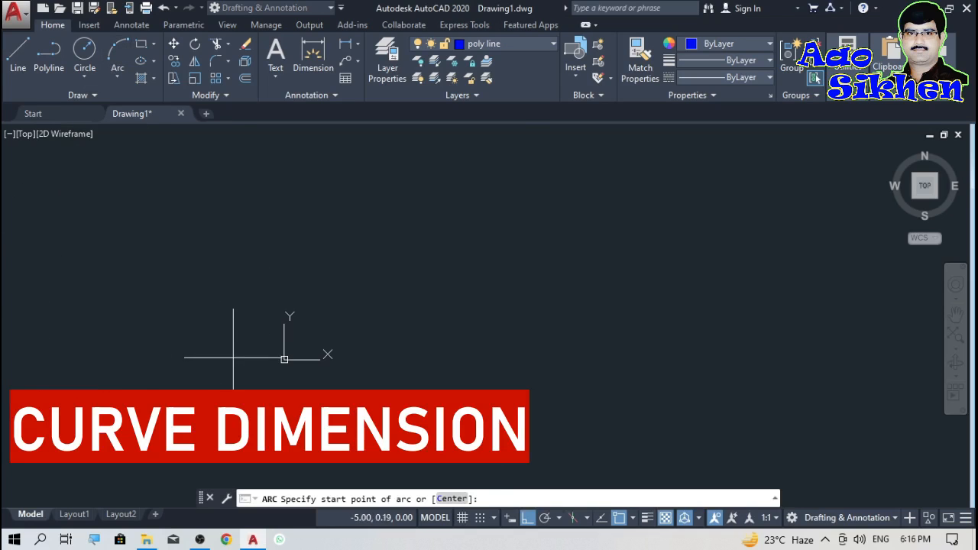
click(233, 357)
click(375, 209)
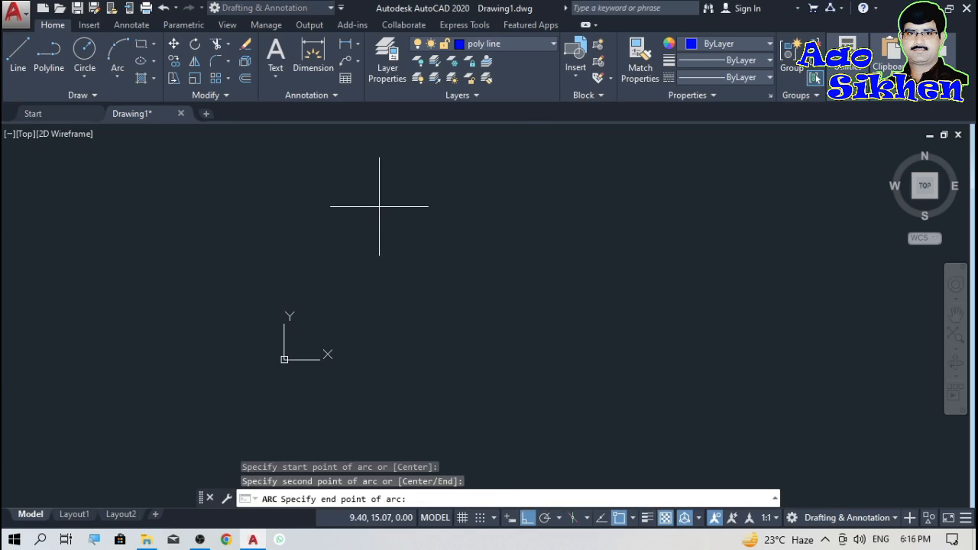
click(669, 290)
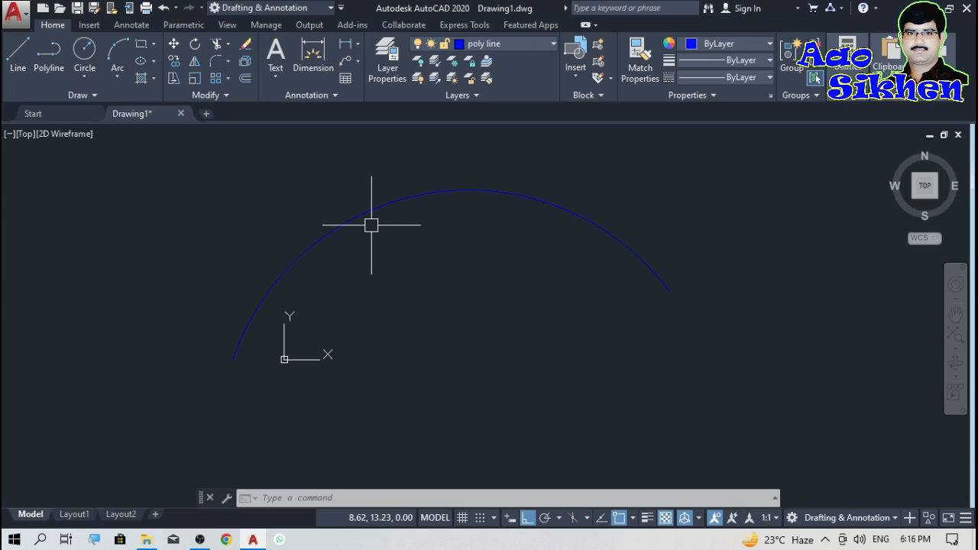
Run TL on the blue arc and insert its total length as text below the arc.
text(tl)
key(Return)
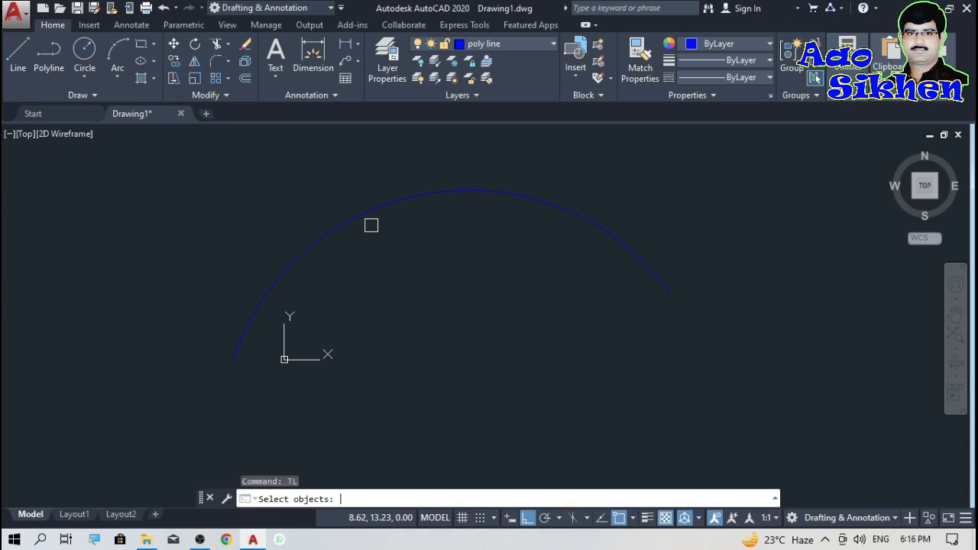
click(375, 213)
key(Return)
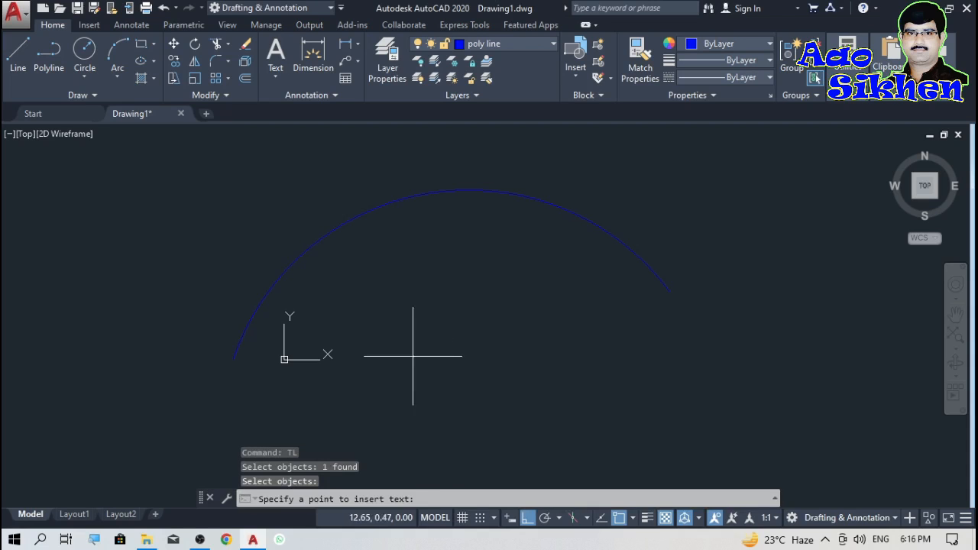
click(417, 374)
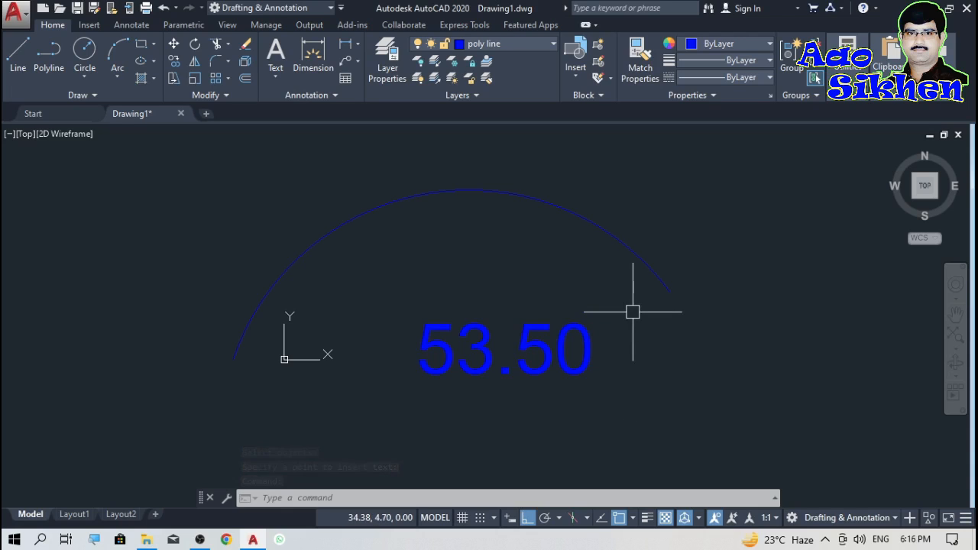
Run DIMCURVE on the blue arc with the default Offset type and, with Ortho off, place the dimension just inside the arc.
text(dim)
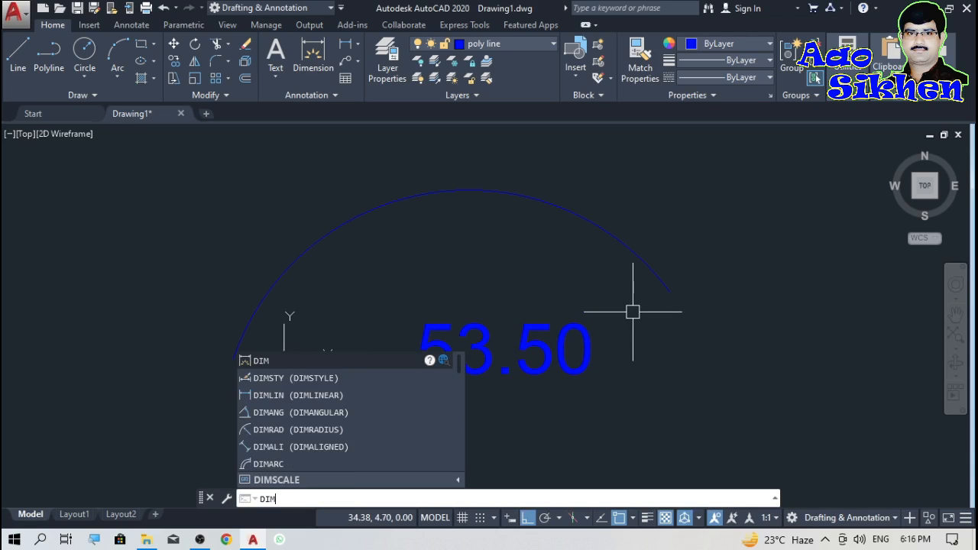
text(cur)
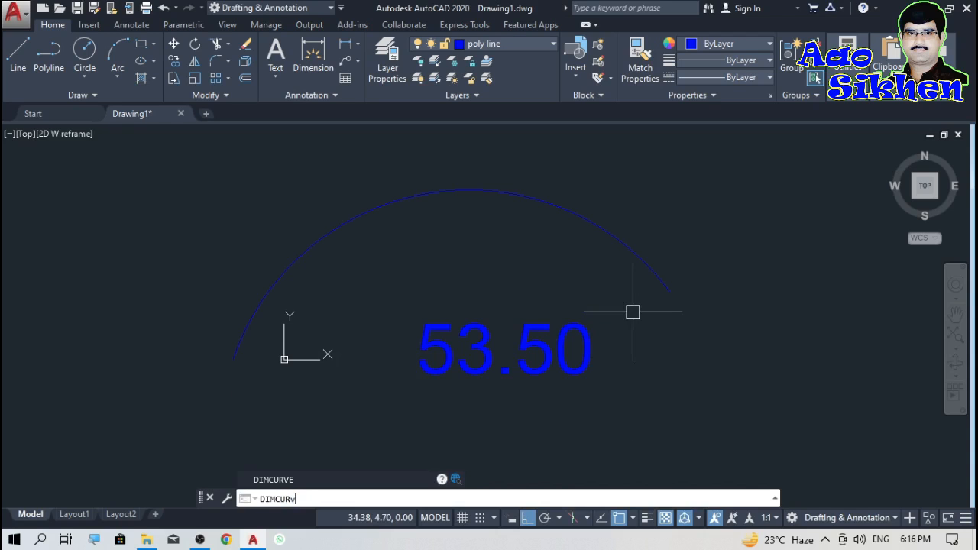
key(Return)
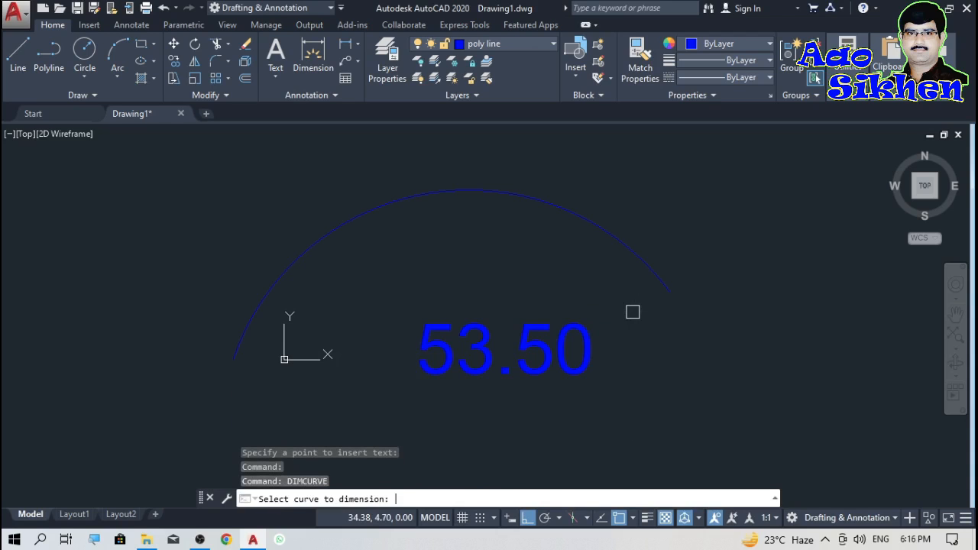
click(616, 233)
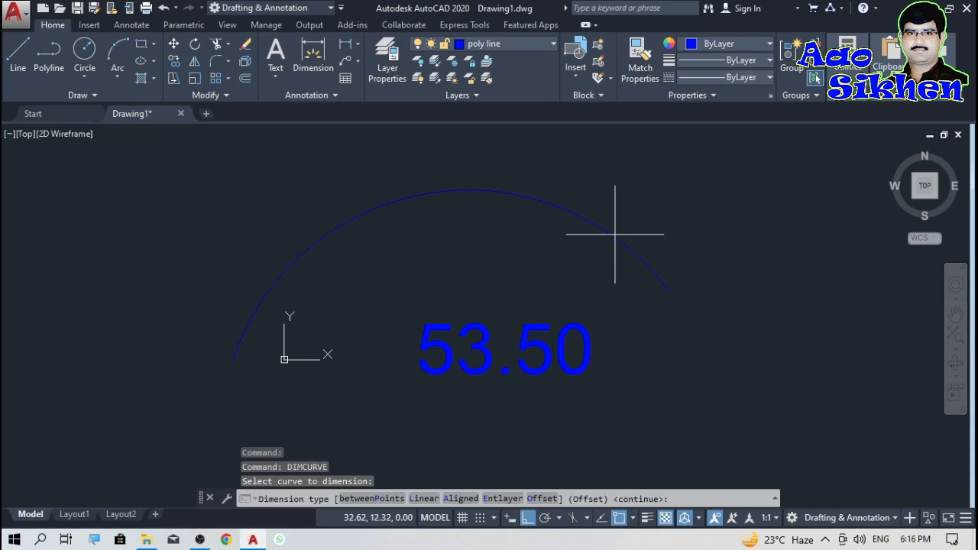
key(Return)
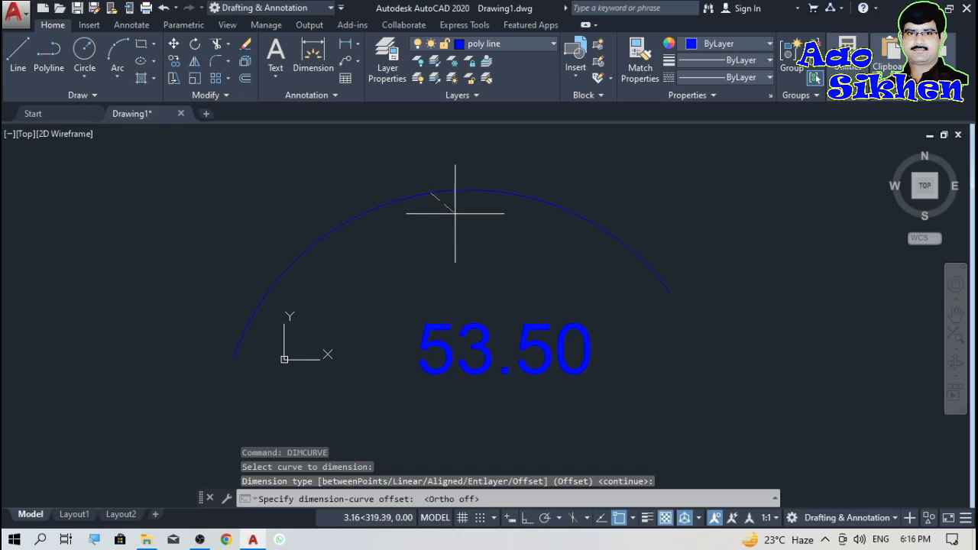
key(F8)
click(437, 223)
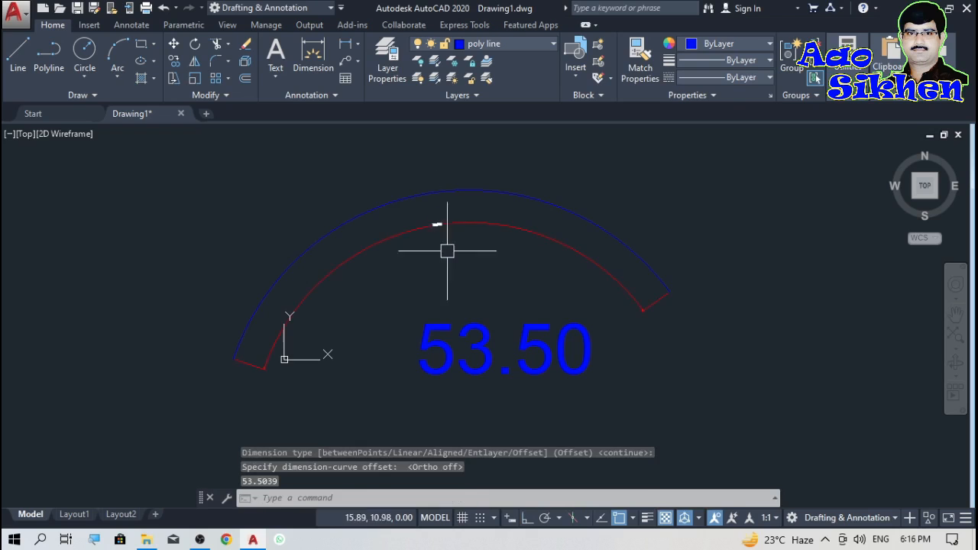
scroll(437, 204, up, 4)
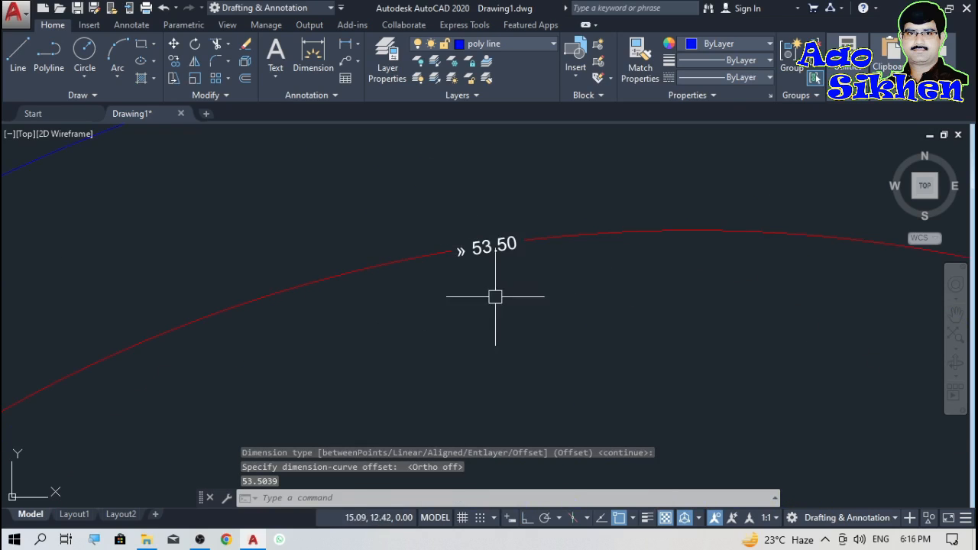
scroll(394, 259, down, 5)
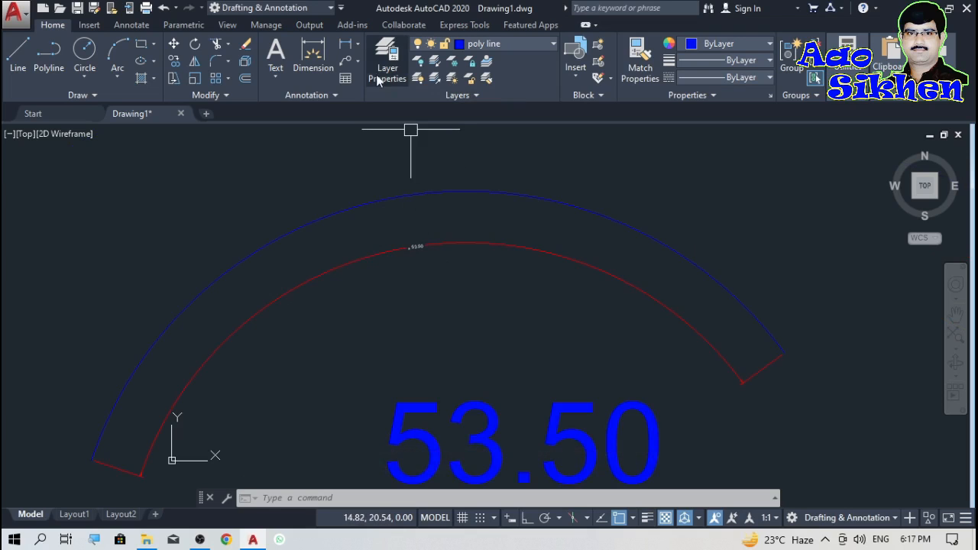
Add an Arc Length dimension to the blue arc, placed just outside it.
click(358, 44)
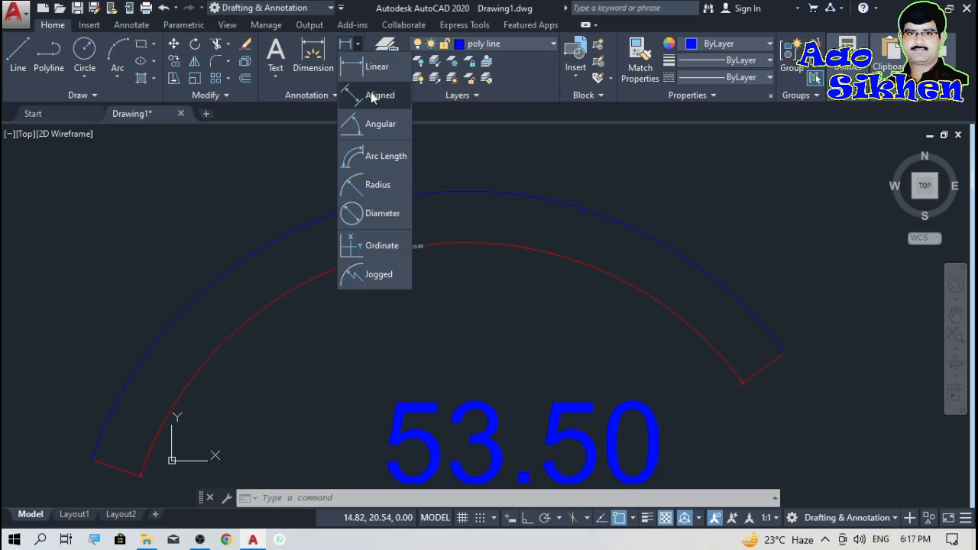
click(370, 156)
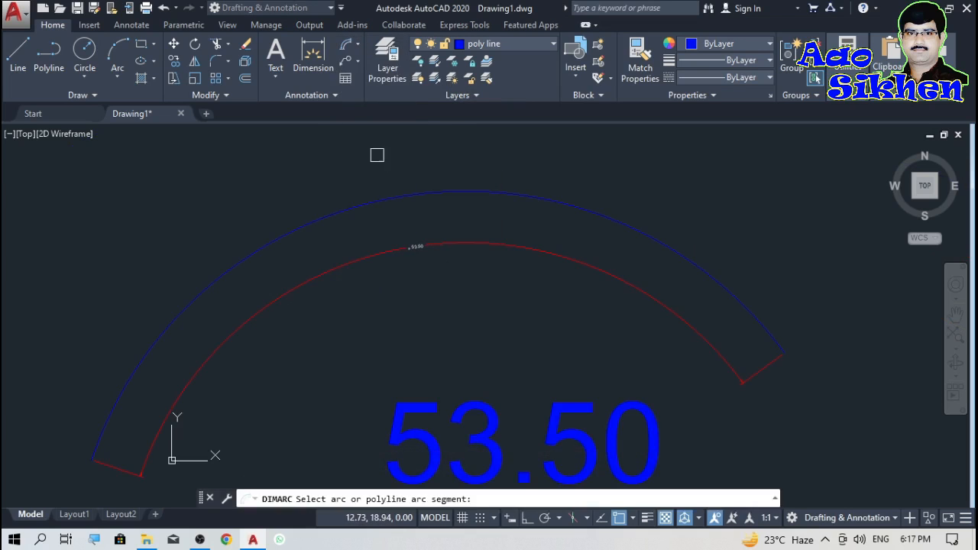
click(387, 197)
click(383, 174)
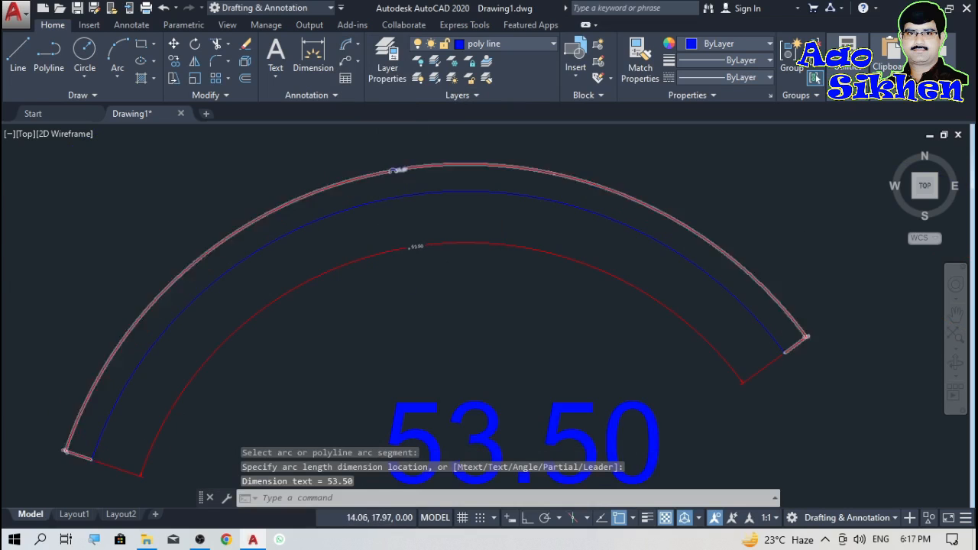
scroll(428, 157, up, 5)
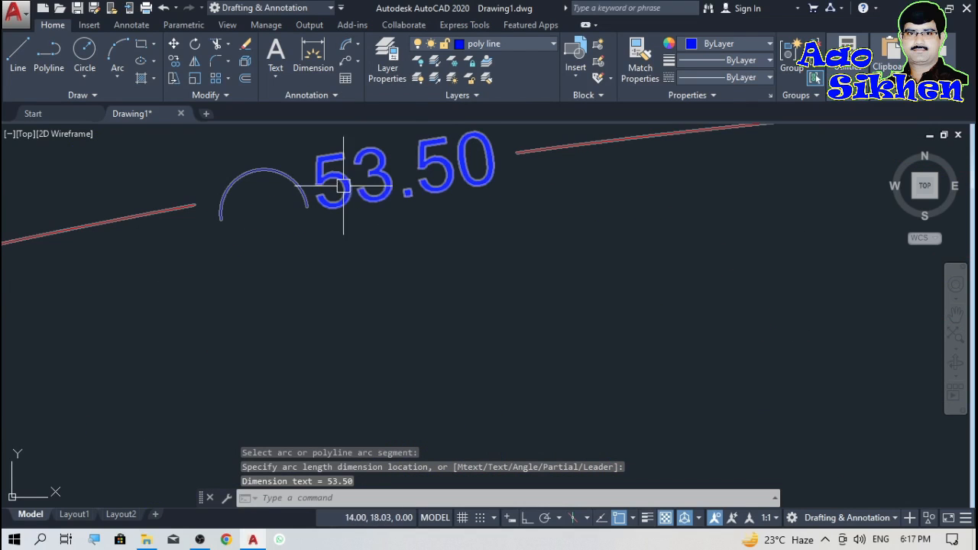
scroll(349, 177, up, 5)
scroll(349, 177, down, 5)
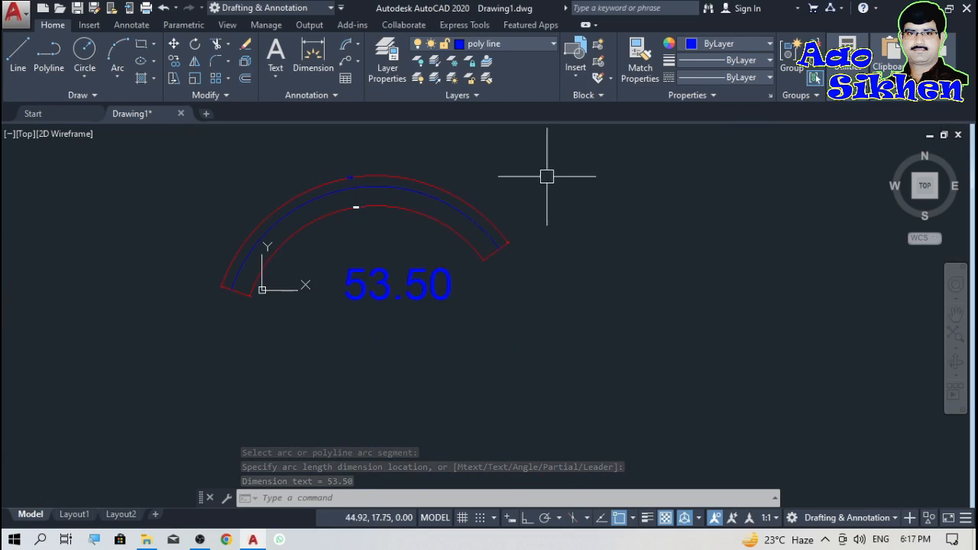
Erase the arc together with its length text and both curve dimensions.
click(603, 160)
click(213, 344)
key(Delete)
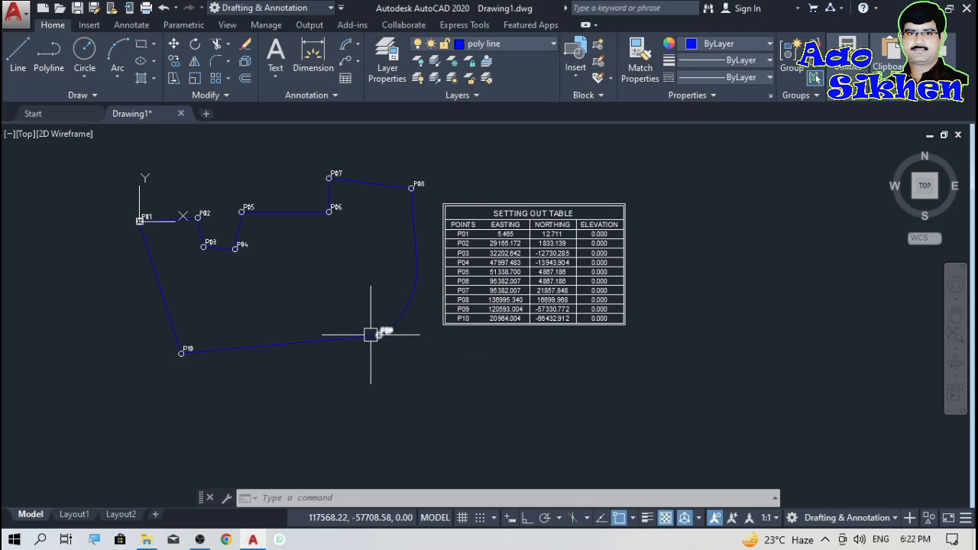
Examine the setting out table with the easting, northing and elevation of the numbered polyline points.
scroll(509, 238, up, 3)
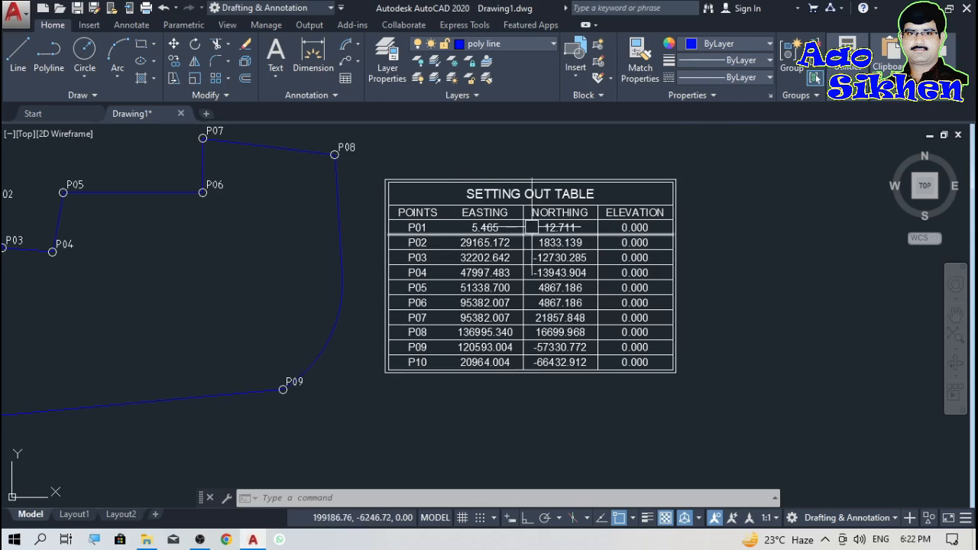
scroll(498, 227, up, 4)
scroll(477, 248, down, 2)
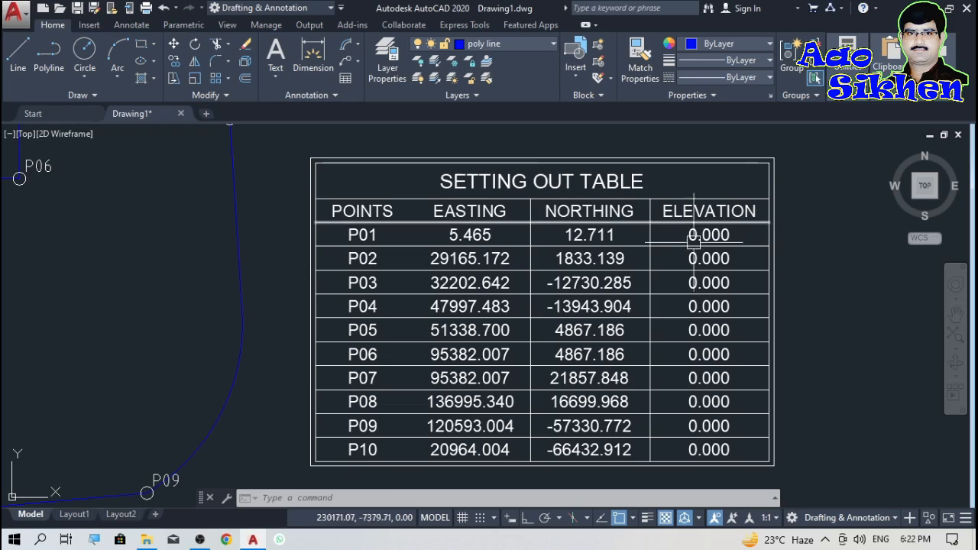
scroll(425, 201, down, 4)
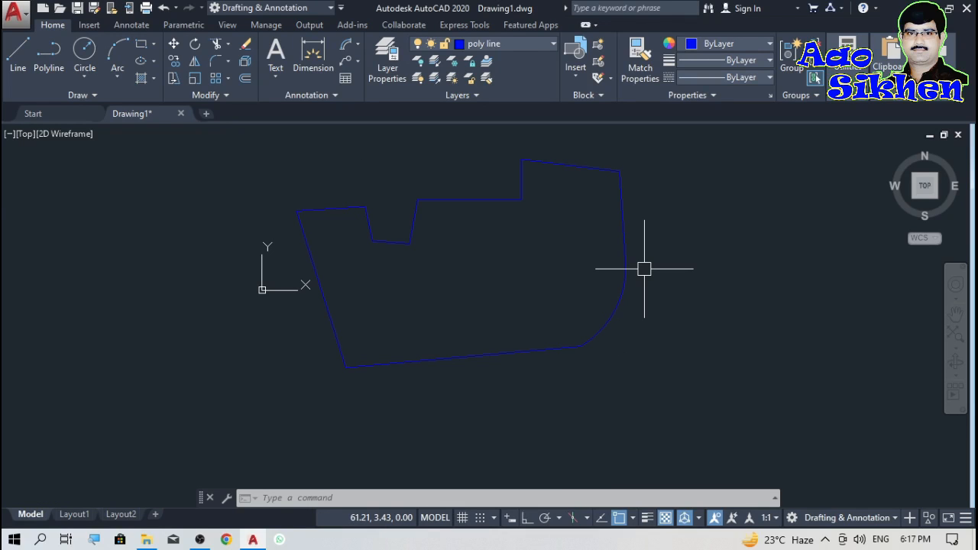
Run CN for the closed polyline with scale 1:1000, prefix text P and starting point number 1.
text(Cn)
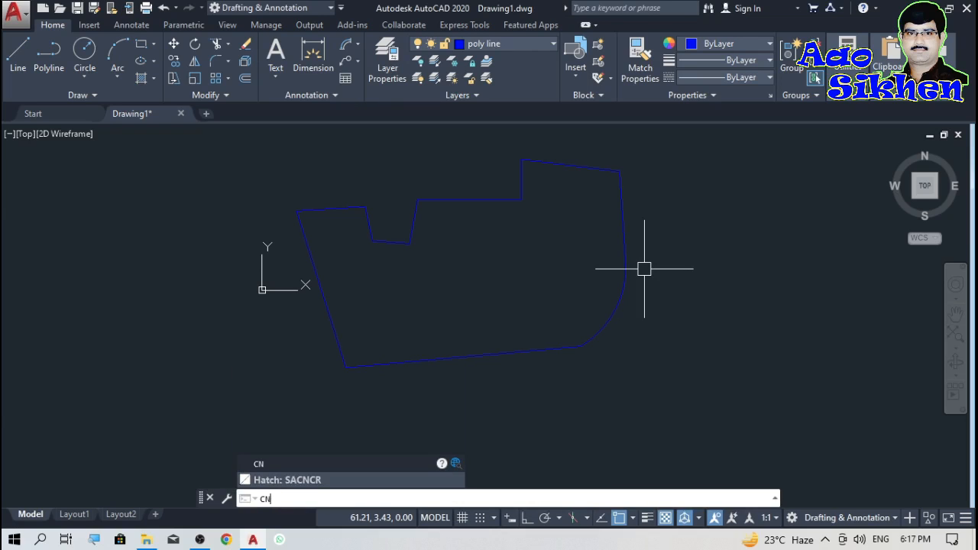
key(Return)
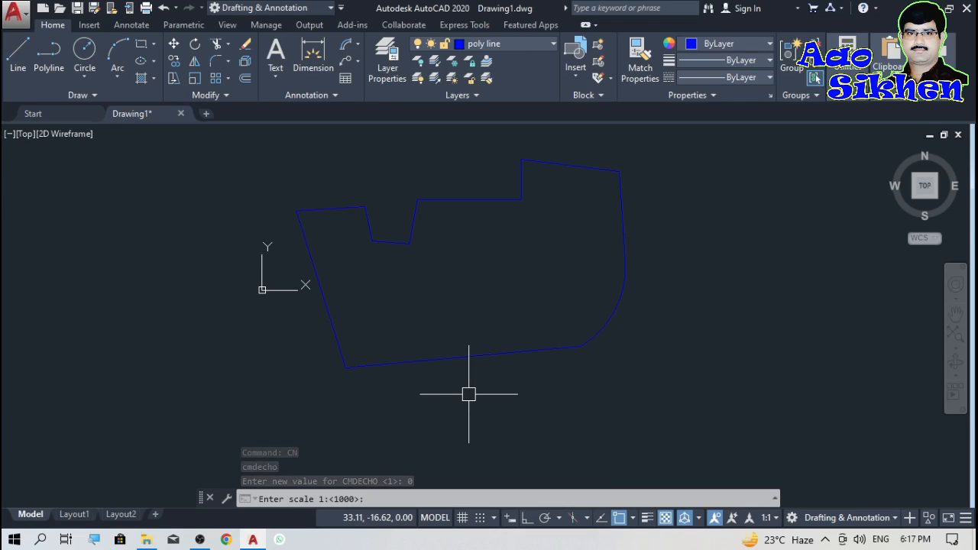
key(Return)
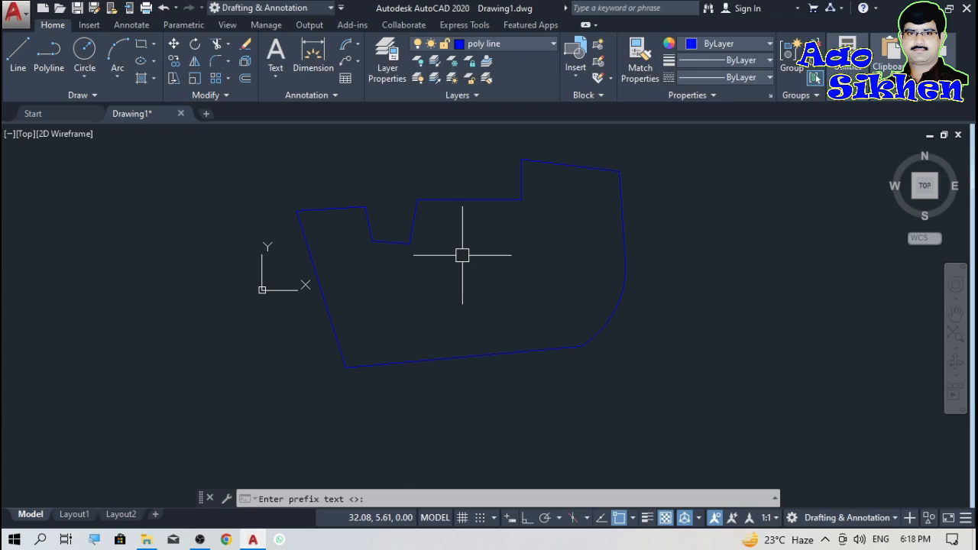
text(P)
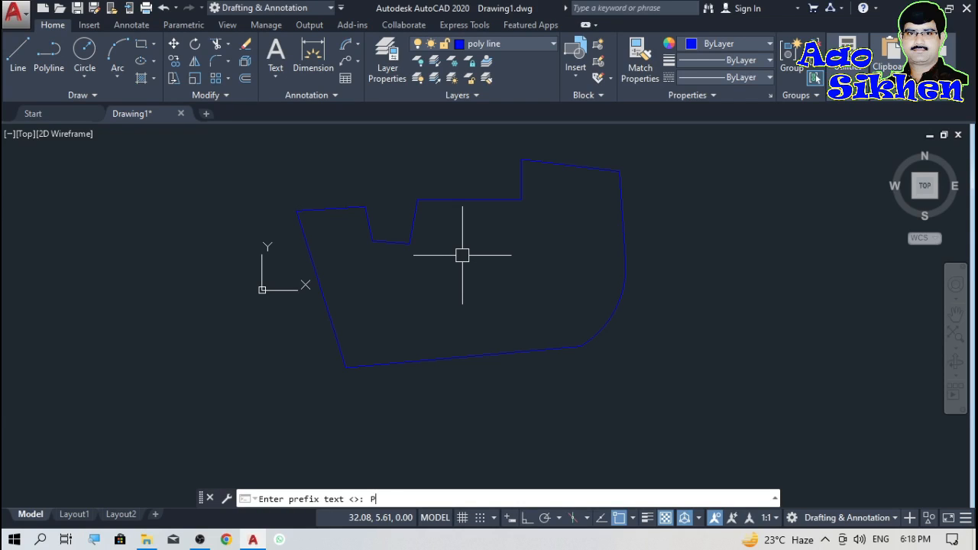
key(Return)
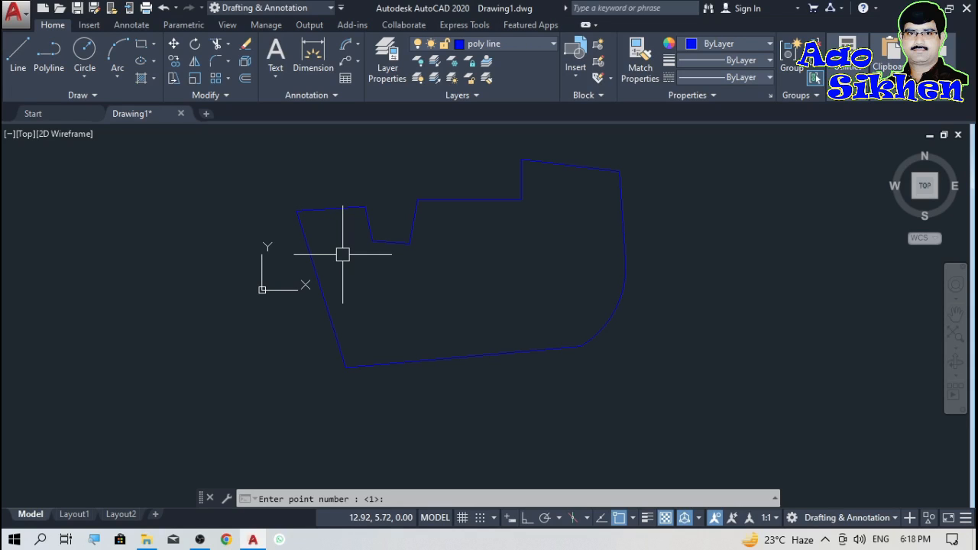
text(1)
key(Return)
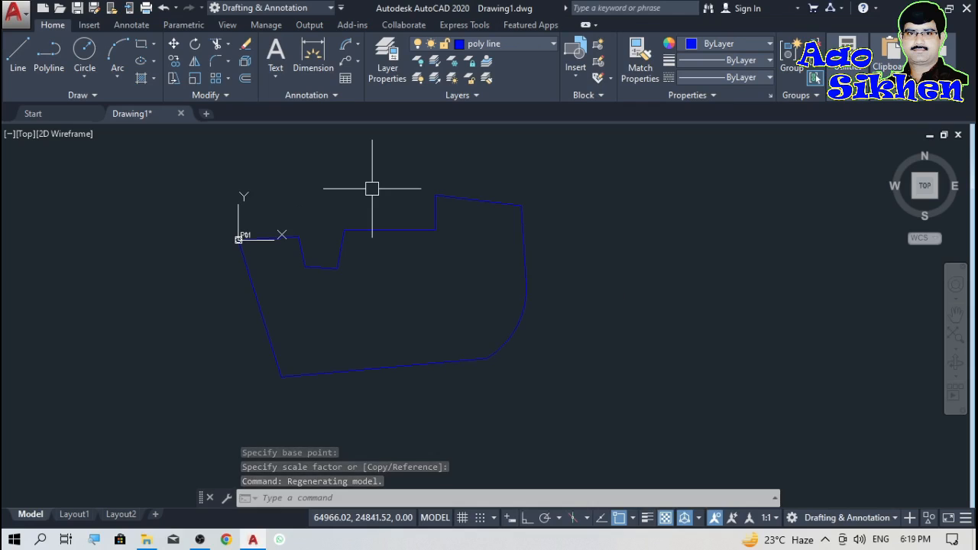
Run CN with scale 1:1000, prefix P and starting point number 2, and number the next four polyline corners after P01 through the notch.
text(cn)
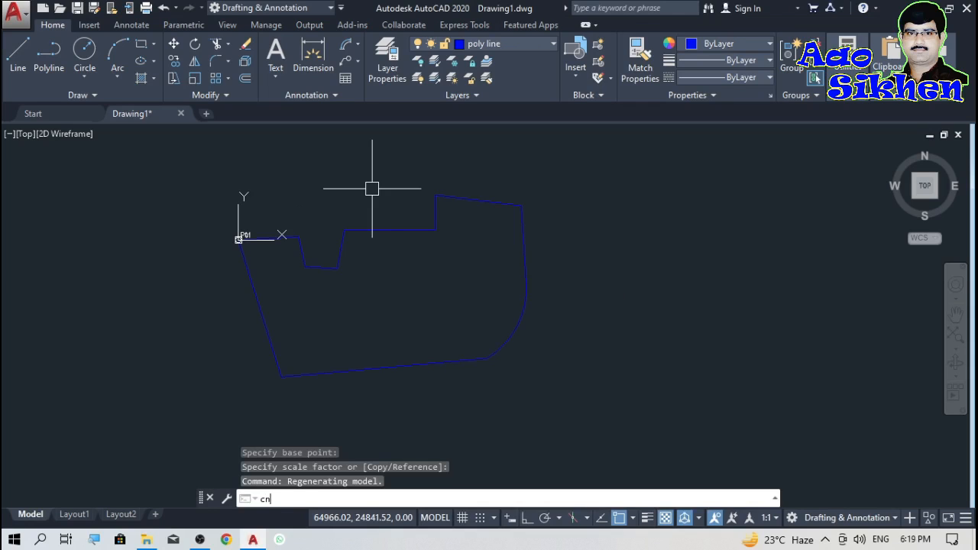
key(Return)
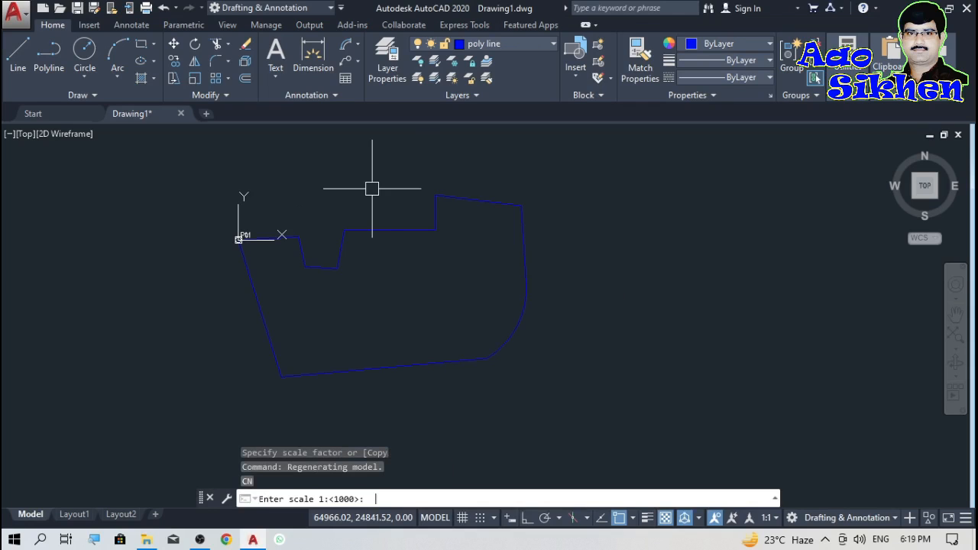
key(Return)
key(Return)
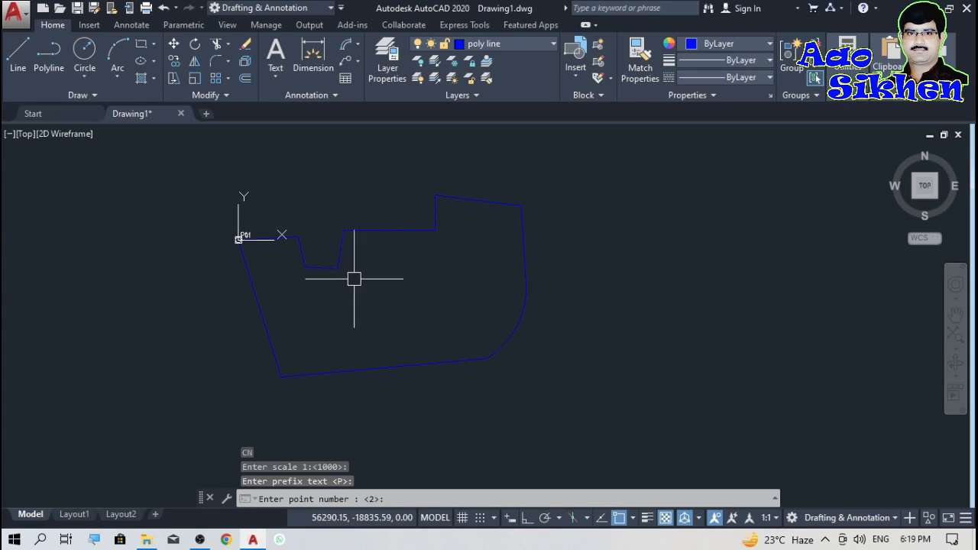
key(Return)
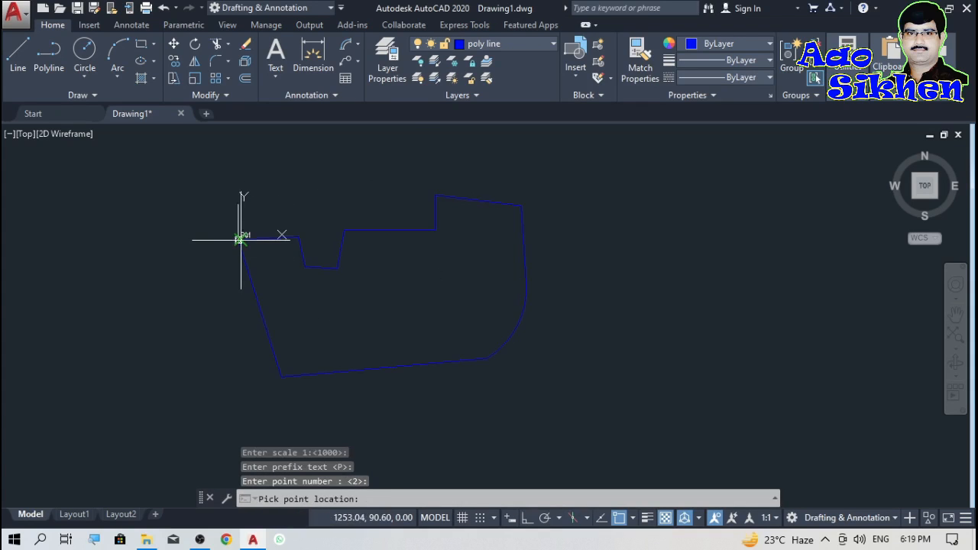
scroll(260, 244, up, 5)
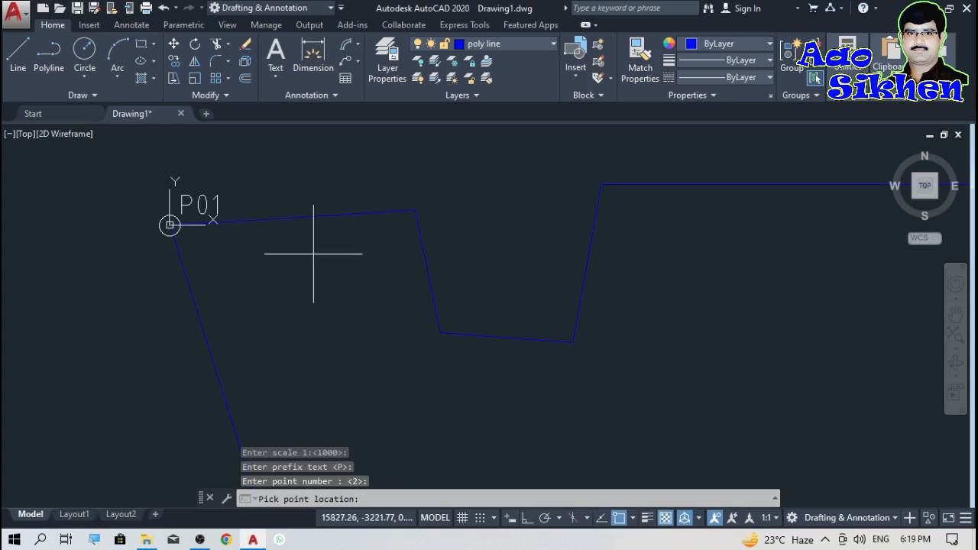
click(415, 210)
click(440, 332)
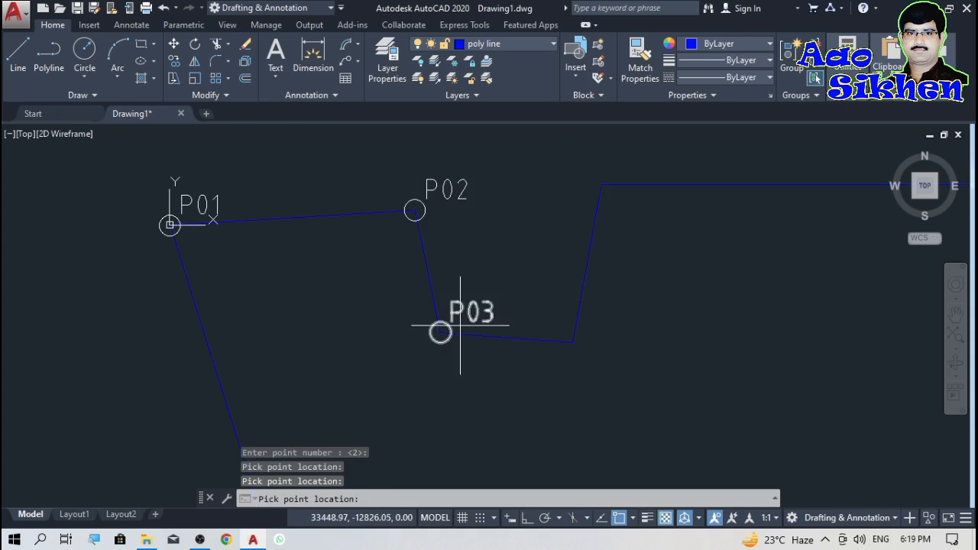
click(573, 339)
click(600, 185)
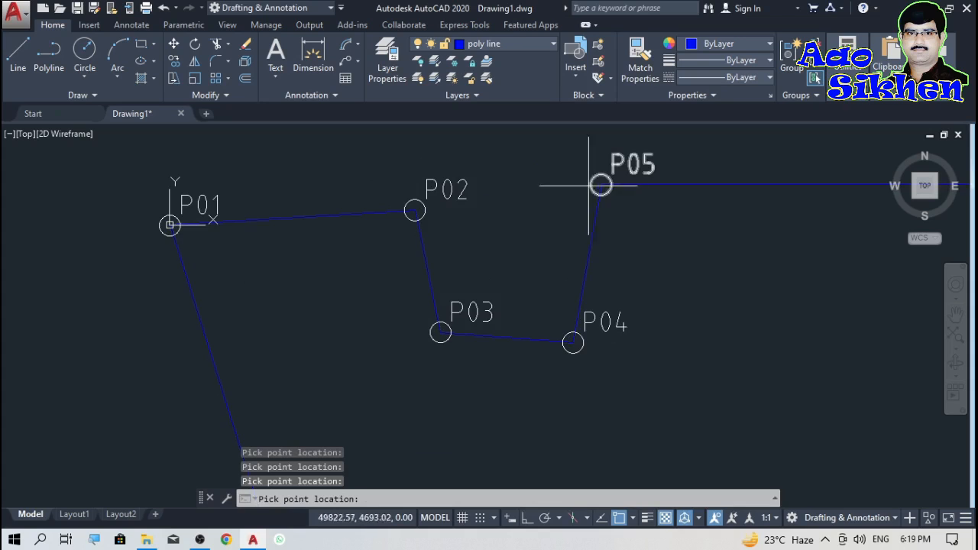
Number the five remaining polyline corners in order from the one after P05 around to the lower-left corner, and end CN.
scroll(400, 169, down, 5)
click(539, 173)
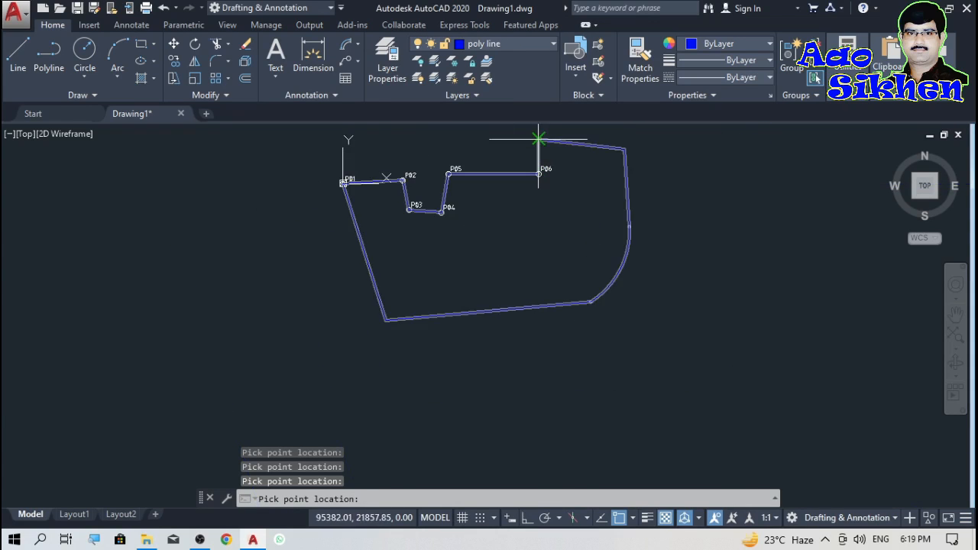
click(538, 138)
click(624, 149)
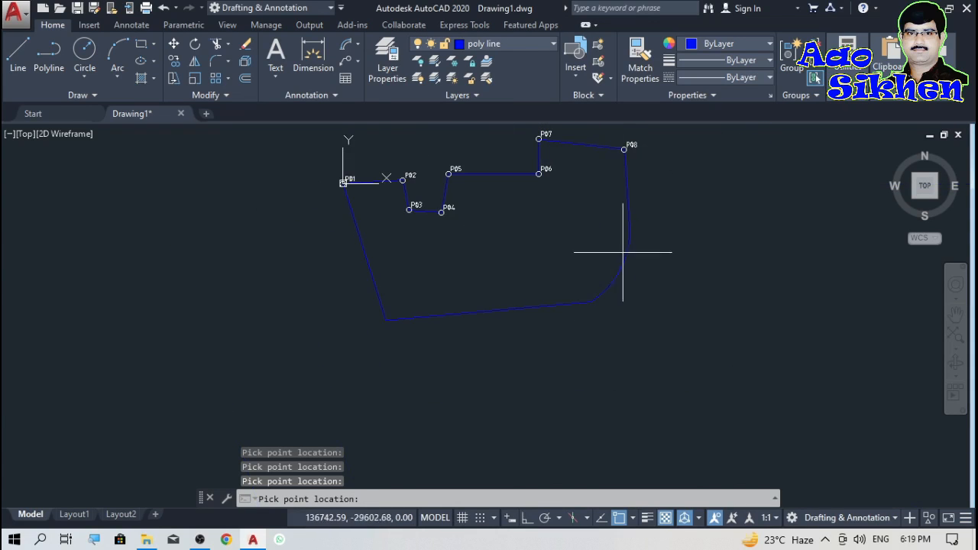
click(590, 301)
click(388, 319)
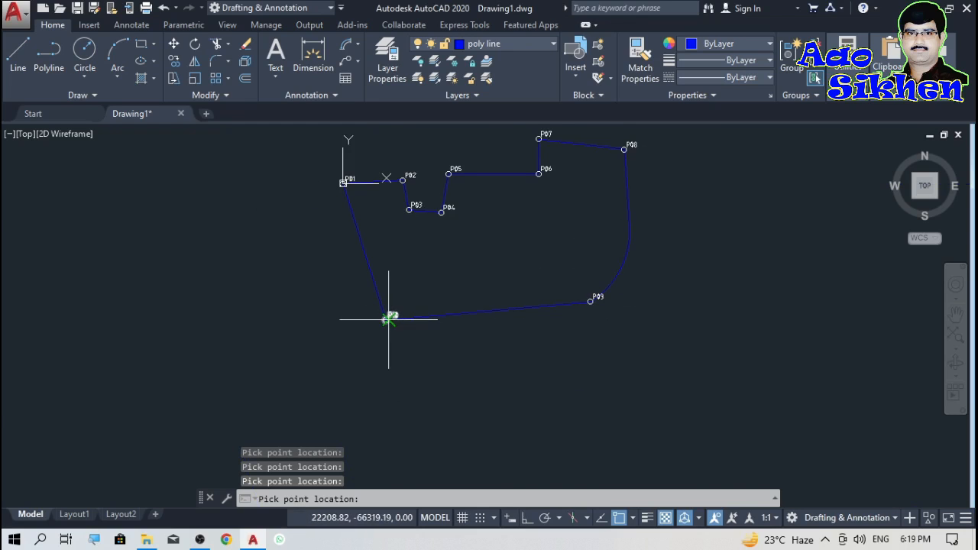
key(Escape)
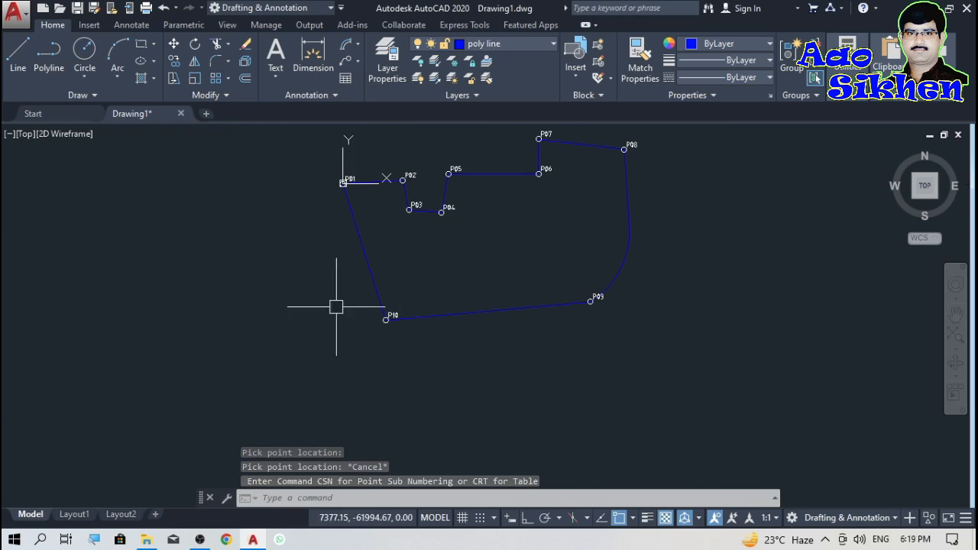
Run CRT with the select all option (A) and place the setting out table over the sheet in Layout1.
scroll(236, 270, down, 5)
scroll(316, 233, up, 5)
scroll(493, 236, up, 1)
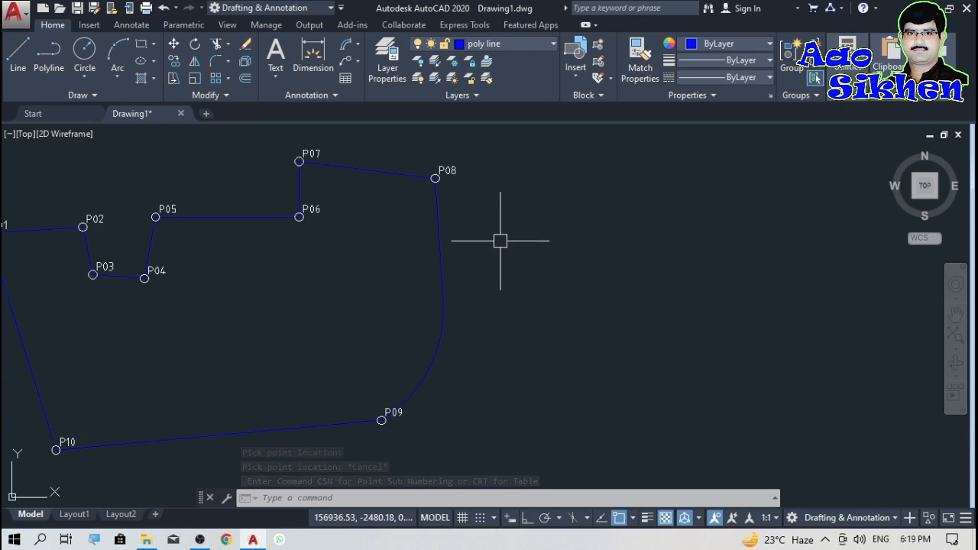
scroll(566, 233, down, 1)
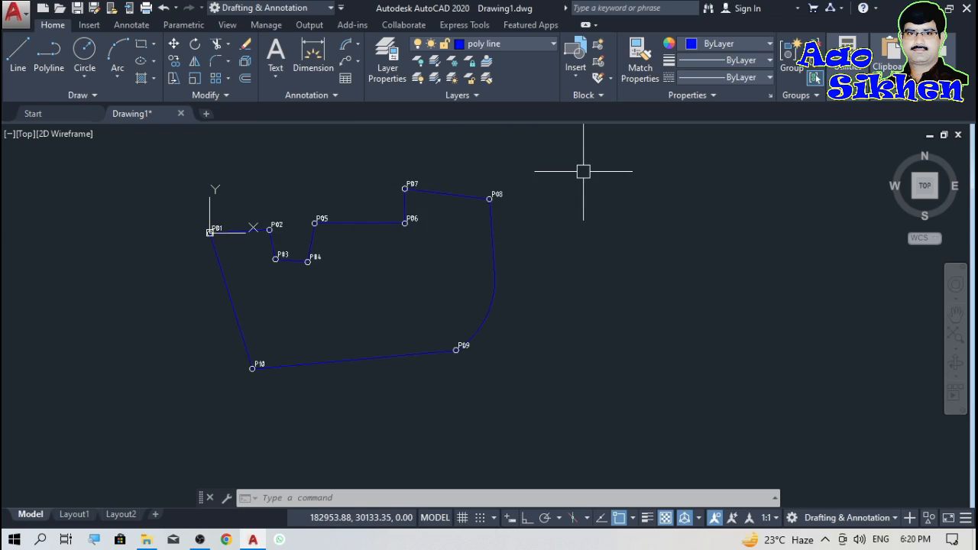
text(c)
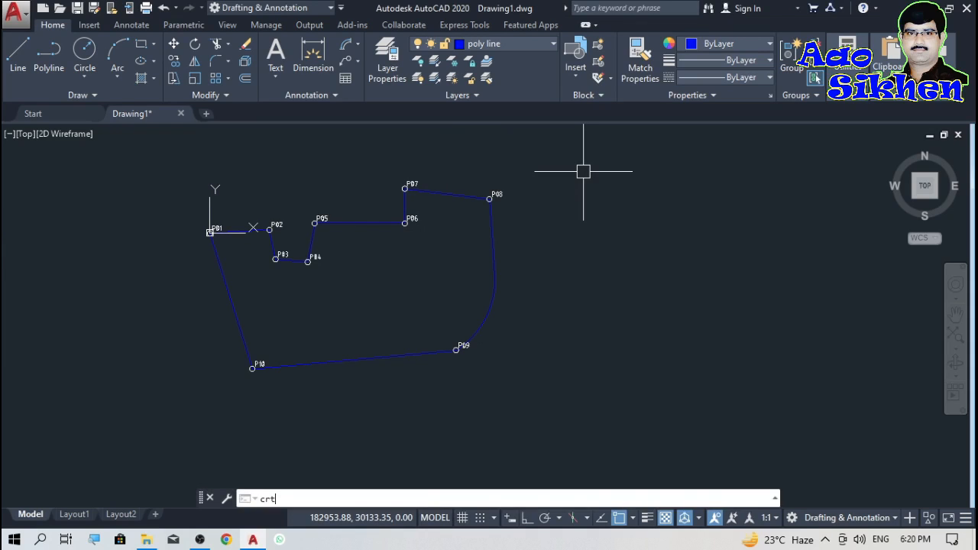
text(rt)
key(Return)
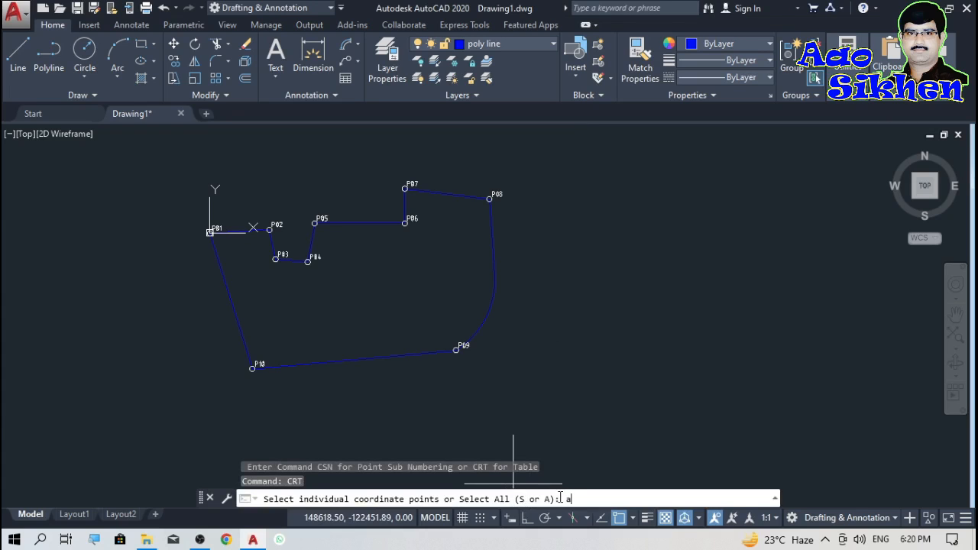
text(a)
key(Return)
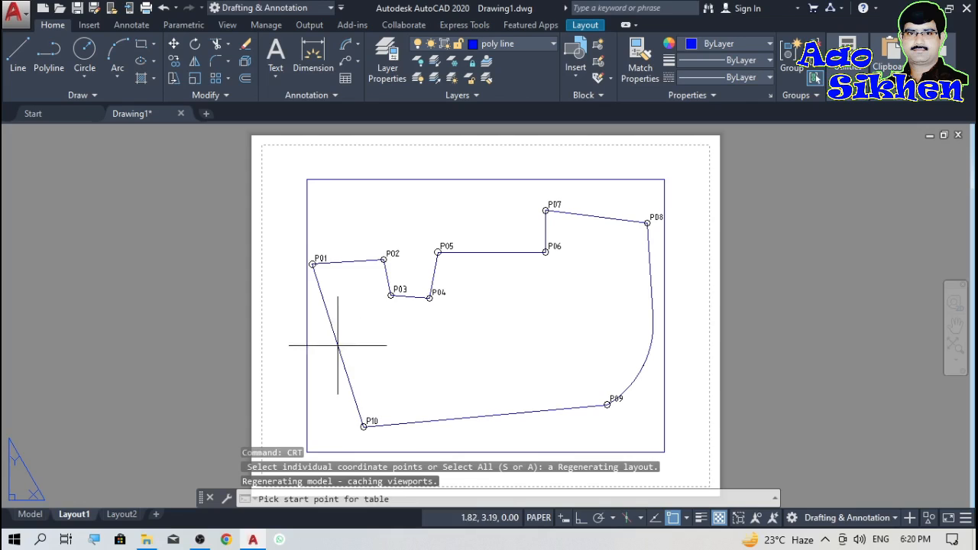
scroll(285, 298, down, 6)
scroll(286, 321, up, 2)
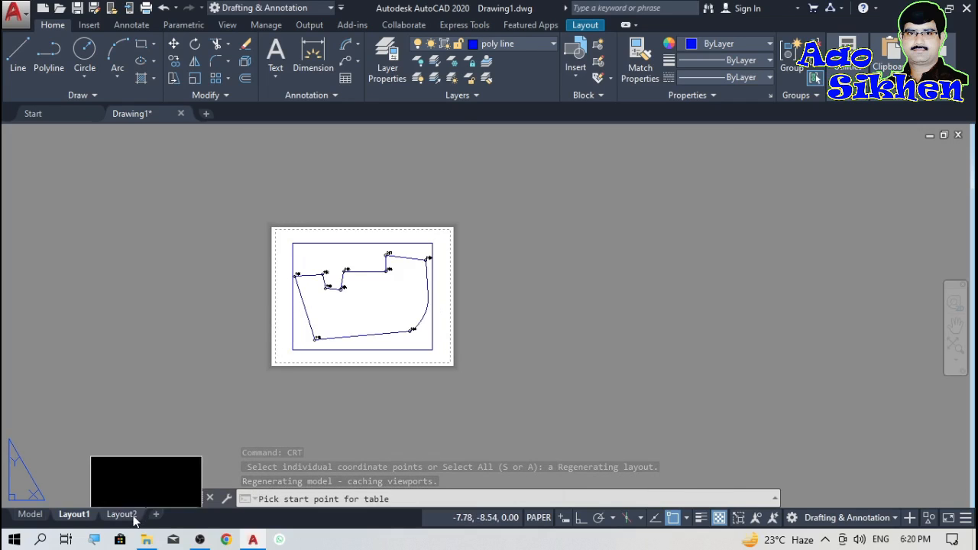
click(433, 349)
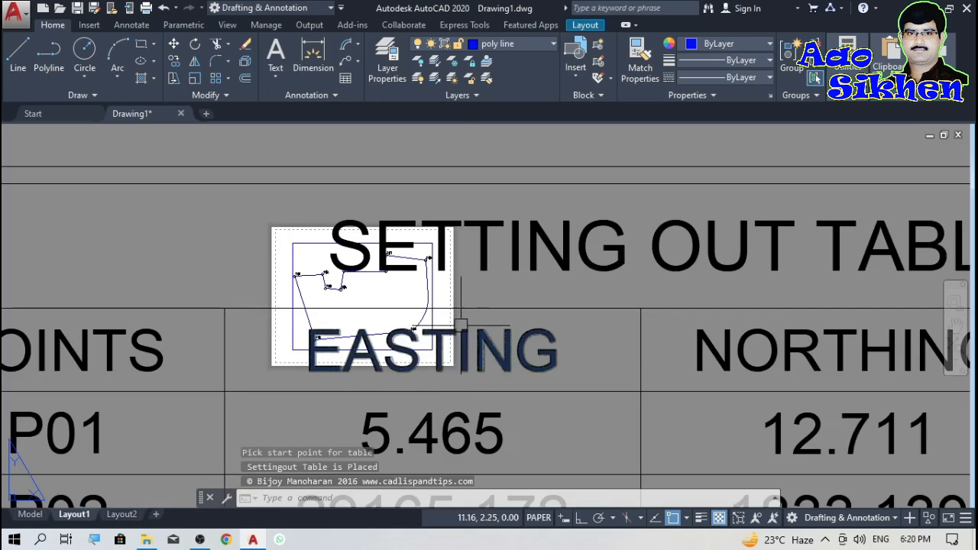
Undo the cut of the setting out table, and select all of its lines and texts in Layout1.
scroll(424, 239, down, 5)
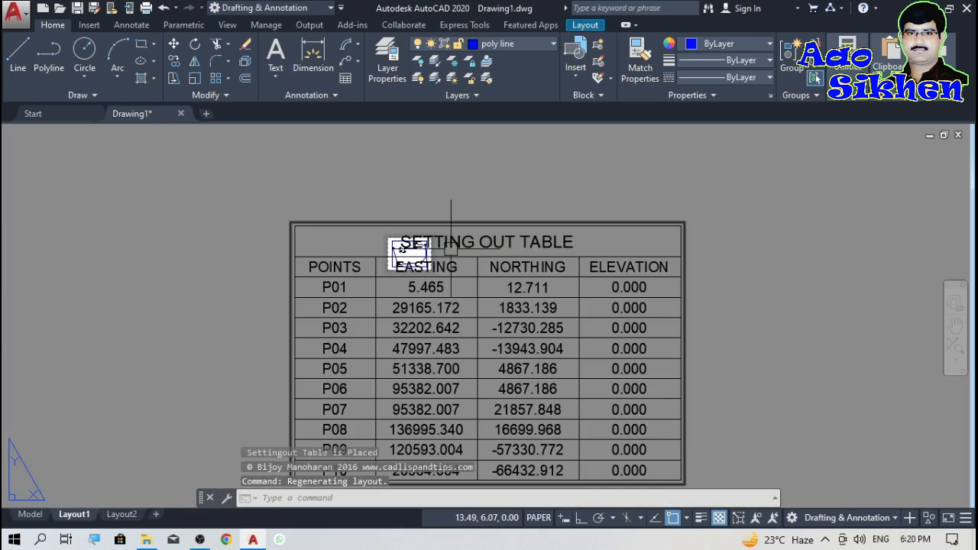
key(ctrl+z)
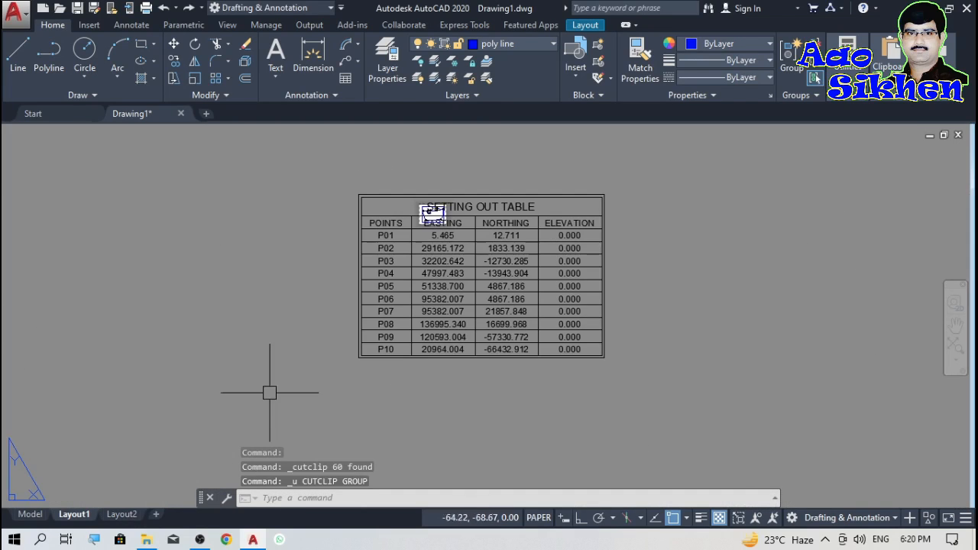
click(624, 163)
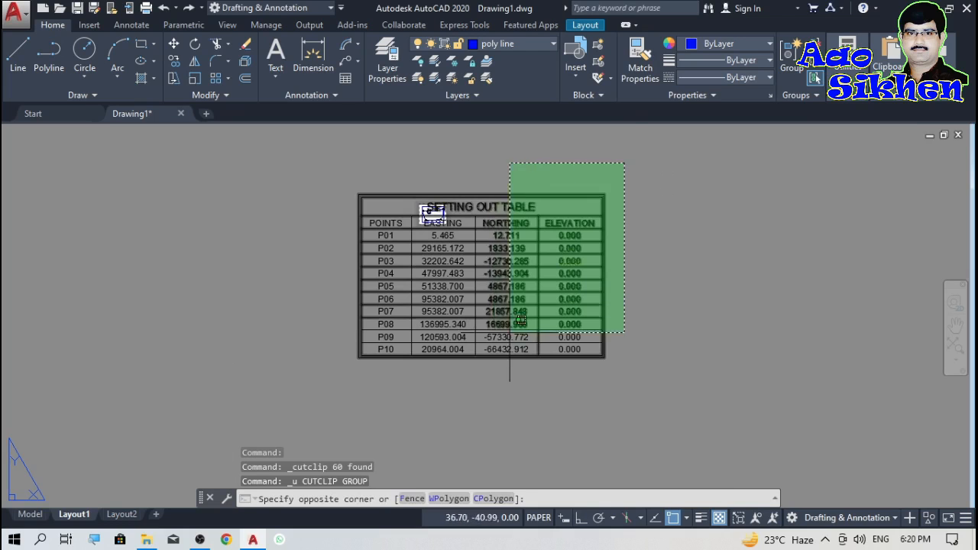
click(456, 371)
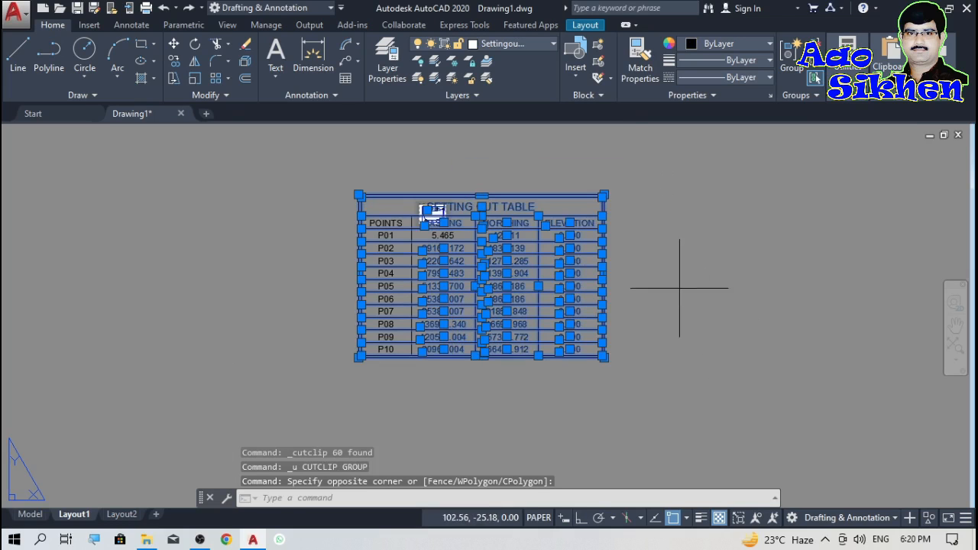
click(633, 290)
click(321, 386)
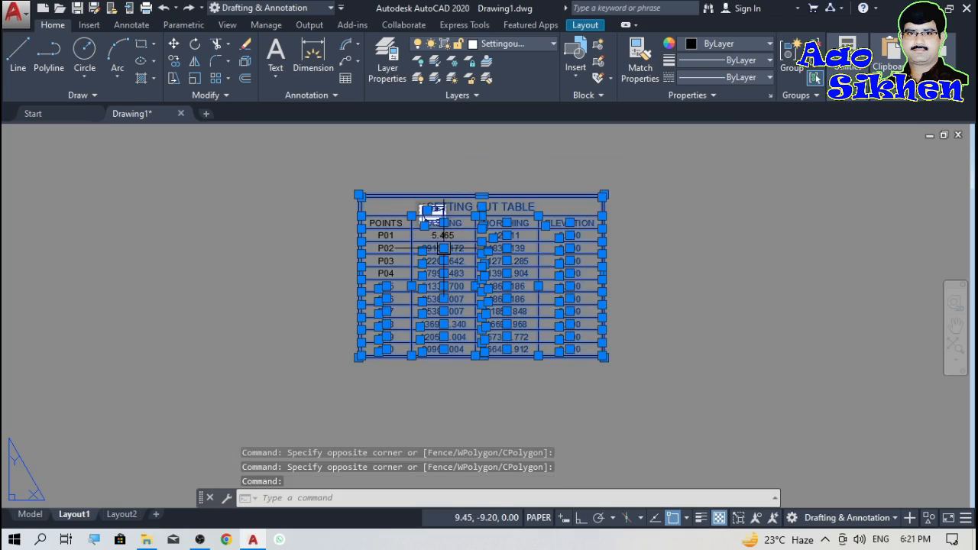
scroll(432, 212, up, 4)
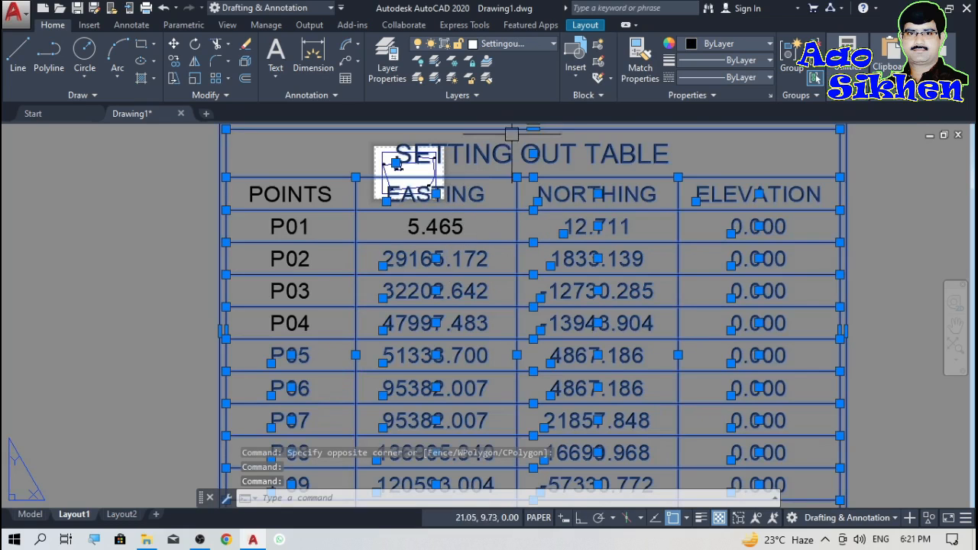
click(509, 134)
click(406, 307)
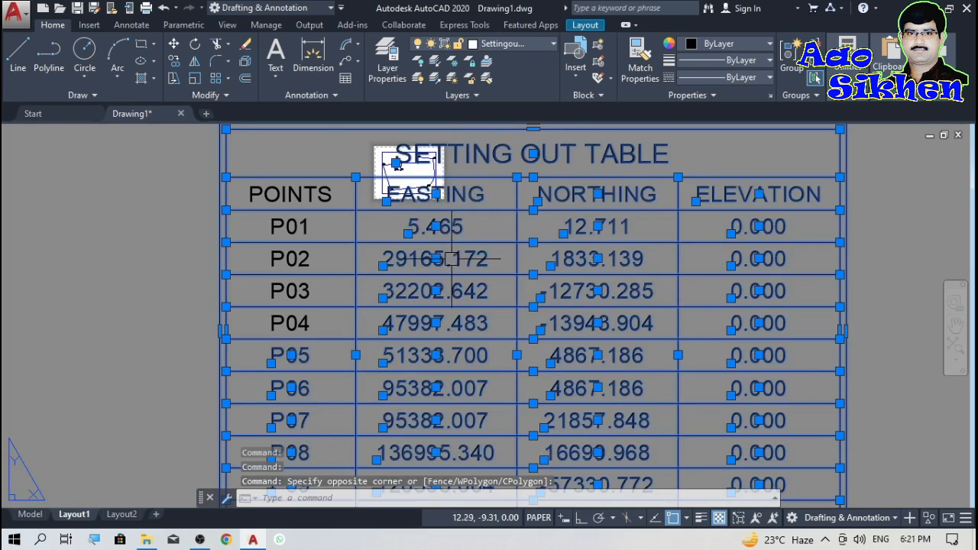
click(323, 157)
scroll(298, 187, down, 4)
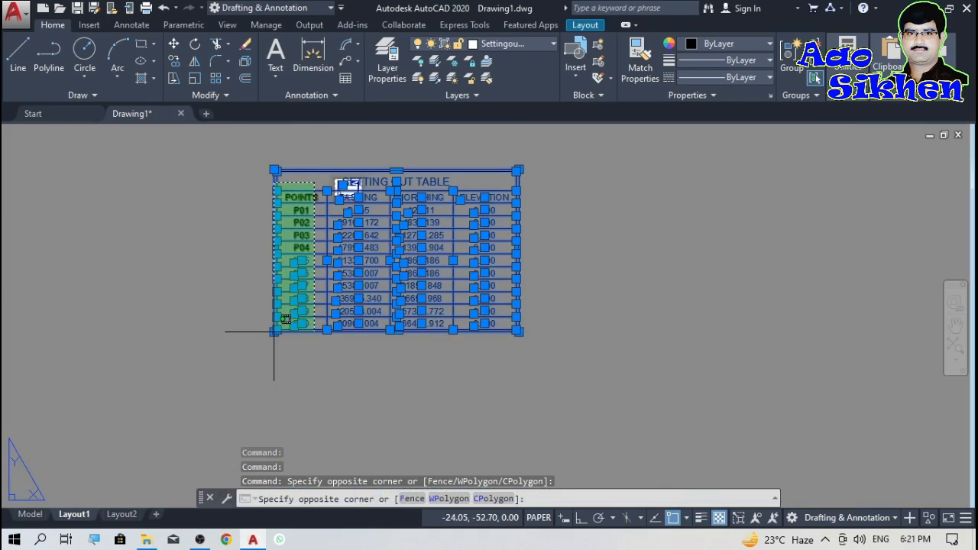
click(230, 333)
mouse_move(277, 331)
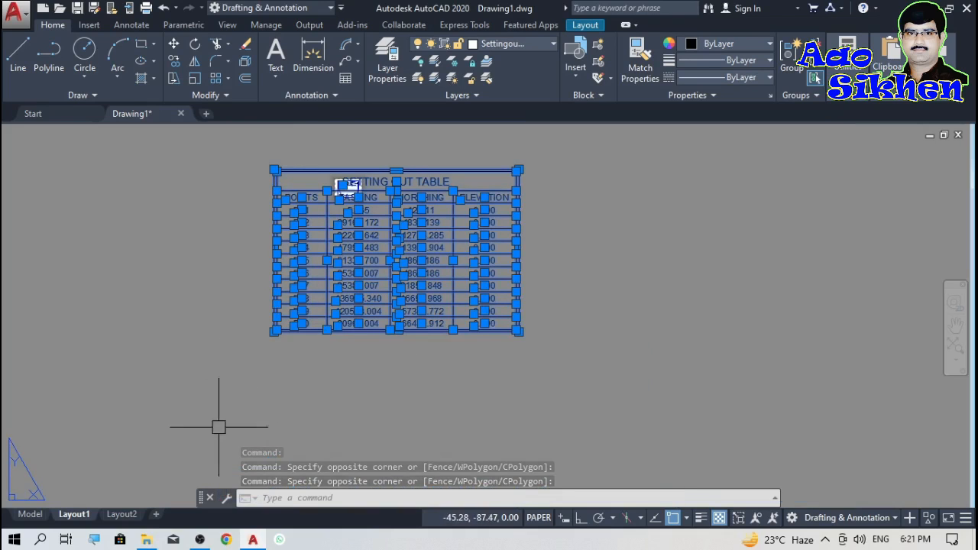
Paste the setting out table into model space beside the numbered polyline's right side.
click(30, 515)
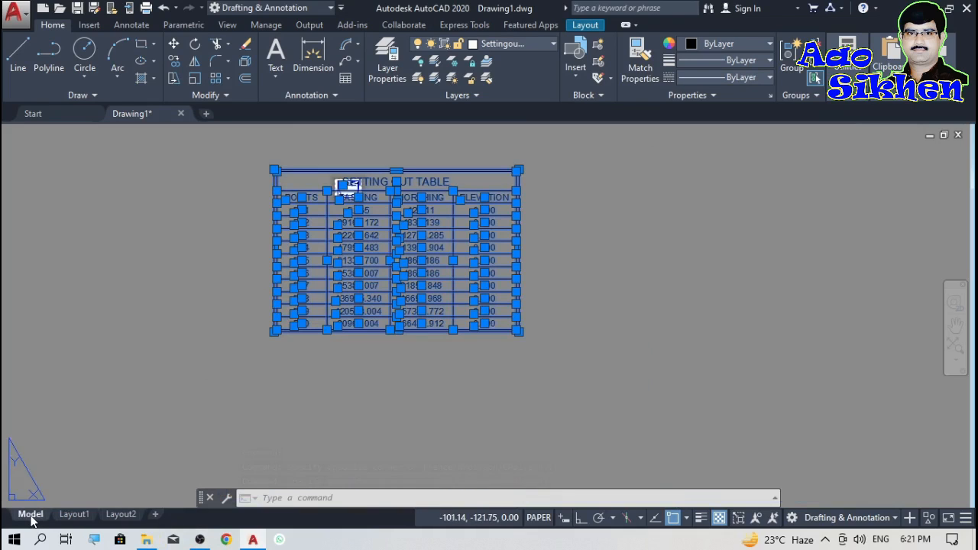
key(ctrl+v)
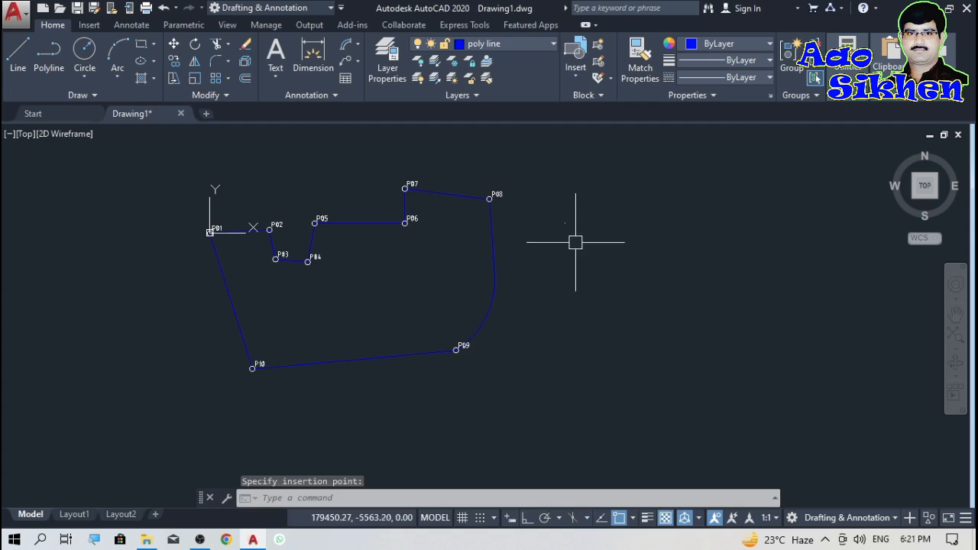
scroll(573, 239, up, 6)
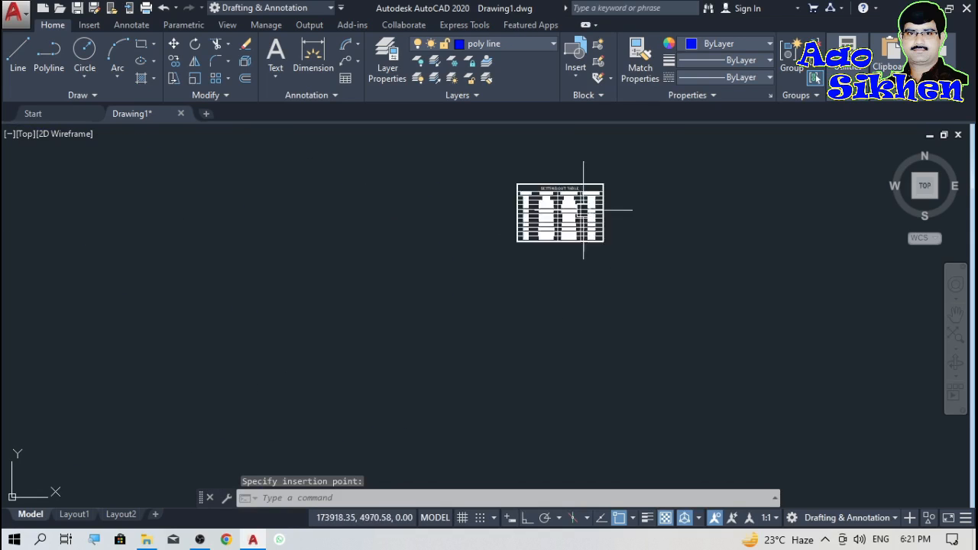
scroll(583, 211, up, 5)
key(Escape)
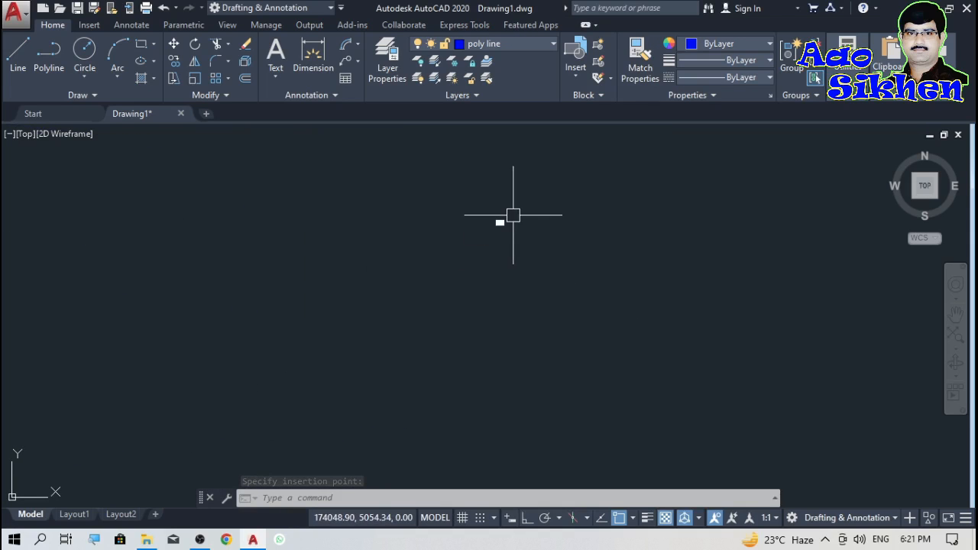
Scale the tiny pasted table up from its upper-left corner to a readable size beside the polyline.
click(563, 180)
click(508, 240)
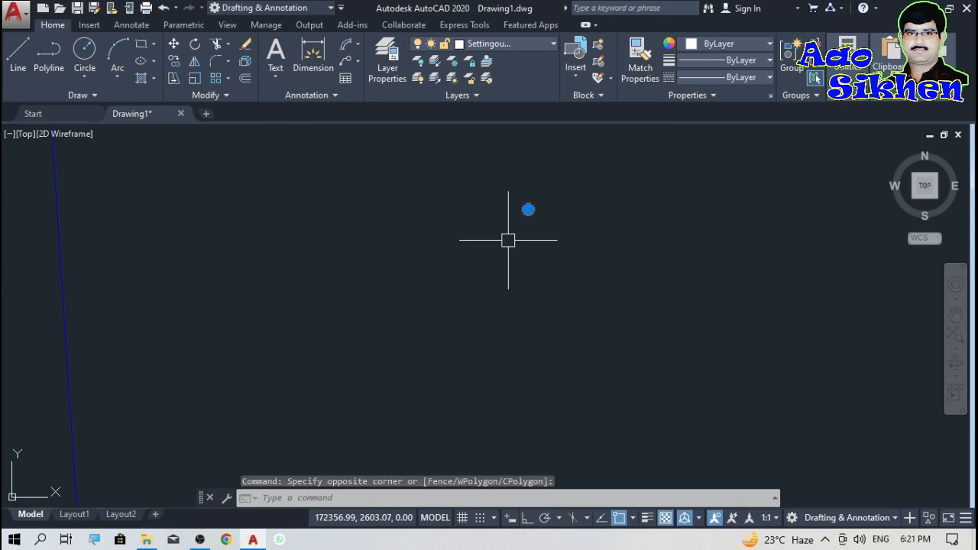
text(sc)
key(Return)
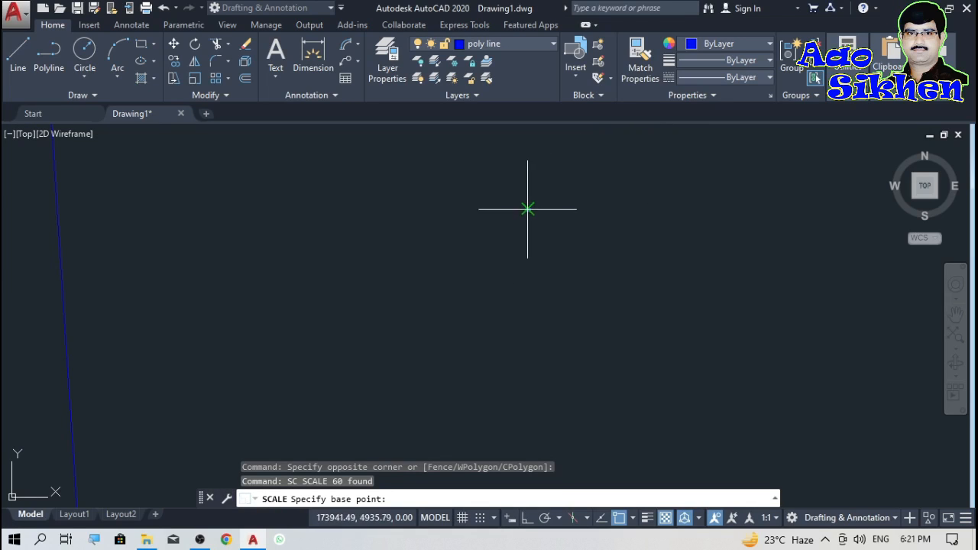
click(528, 209)
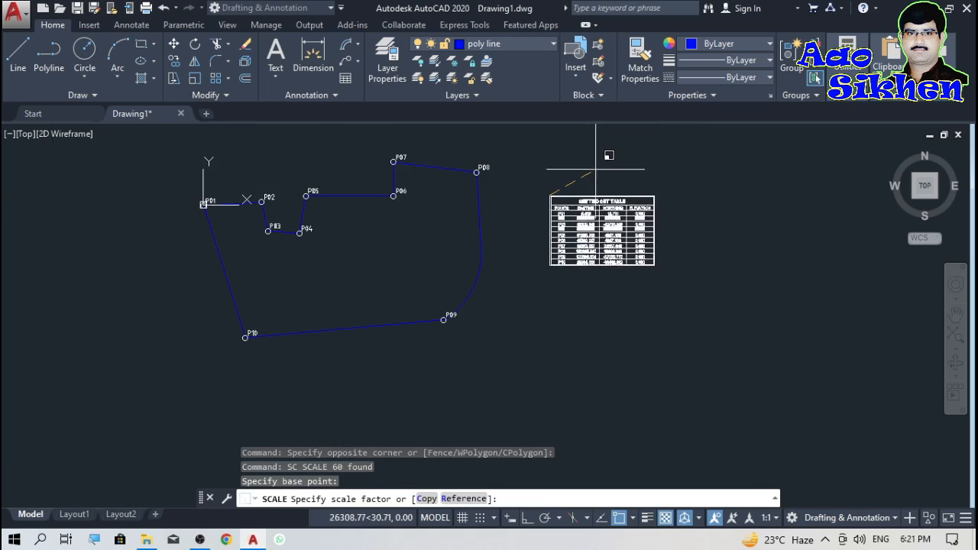
click(639, 137)
scroll(672, 298, up, 2)
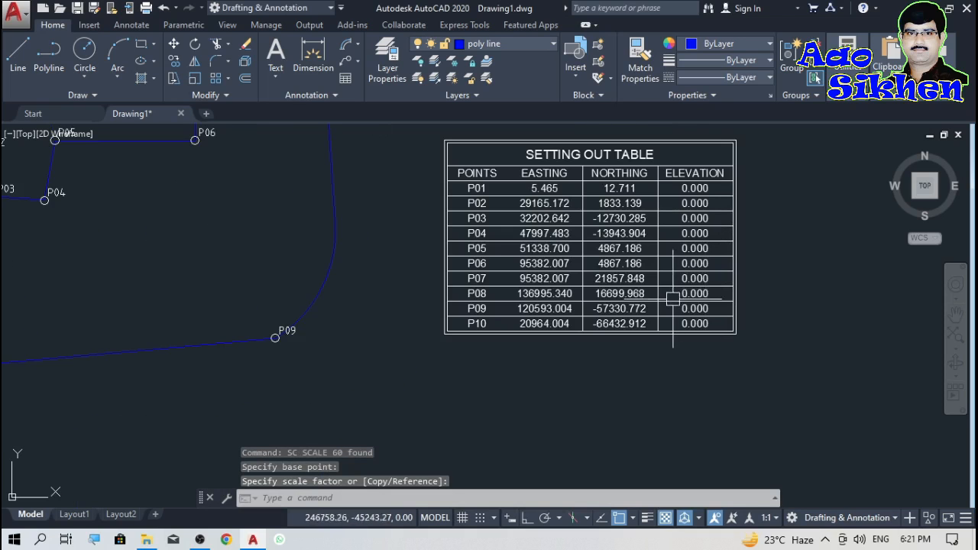
Move the entire setting out table closer to the right side of the numbered polyline.
scroll(477, 342, down, 2)
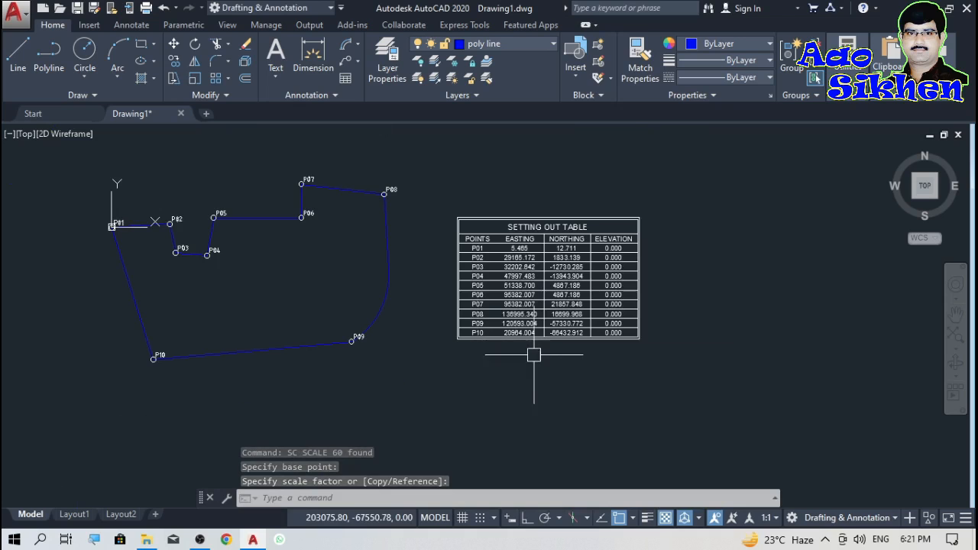
click(663, 199)
click(435, 370)
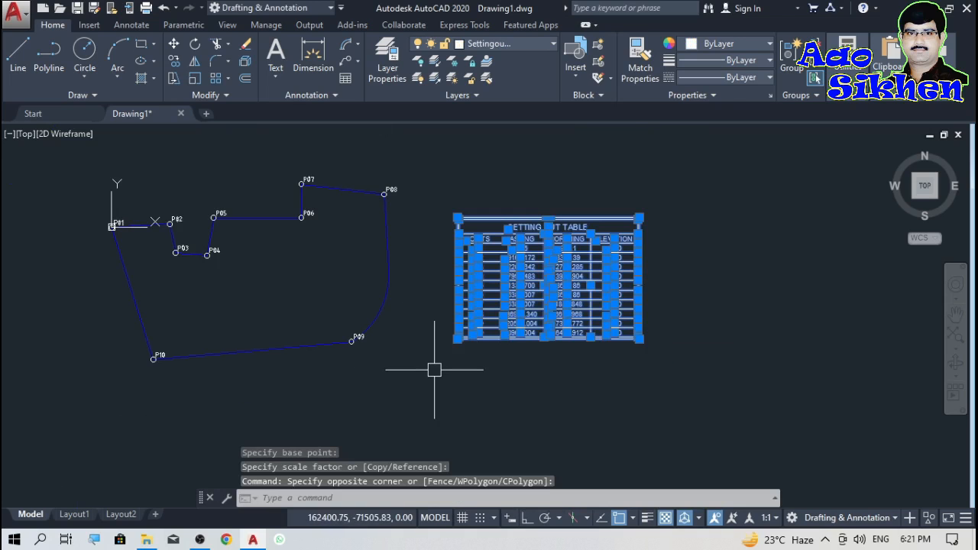
text(m)
key(Return)
click(666, 396)
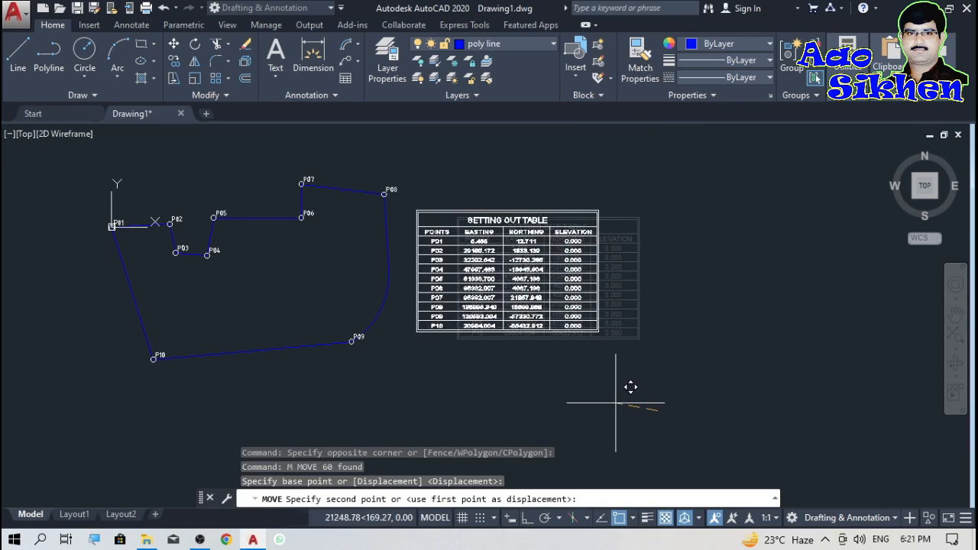
click(632, 387)
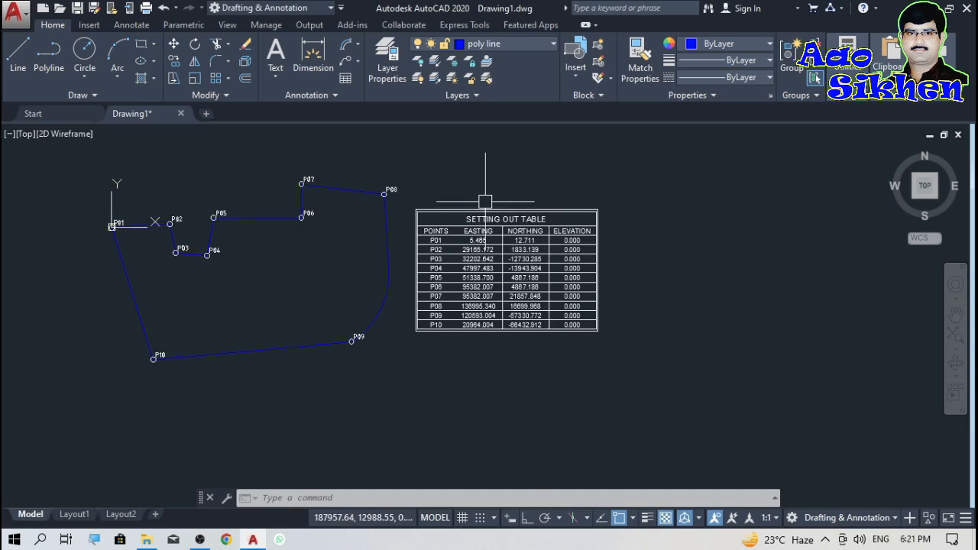
scroll(537, 278, up, 2)
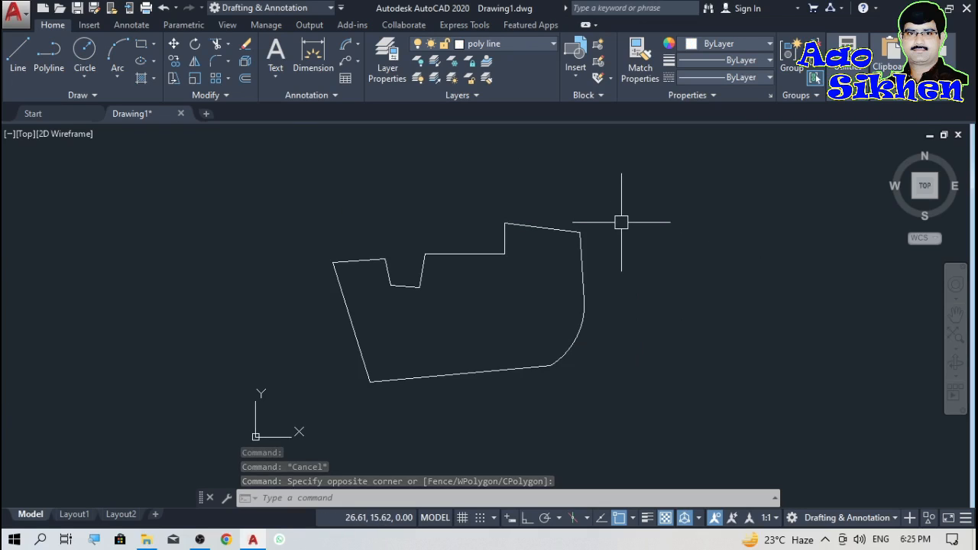
Run COOR on the polyline's first two upper-left vertices with start point number 1, placing the coordinate table to its right.
text(c)
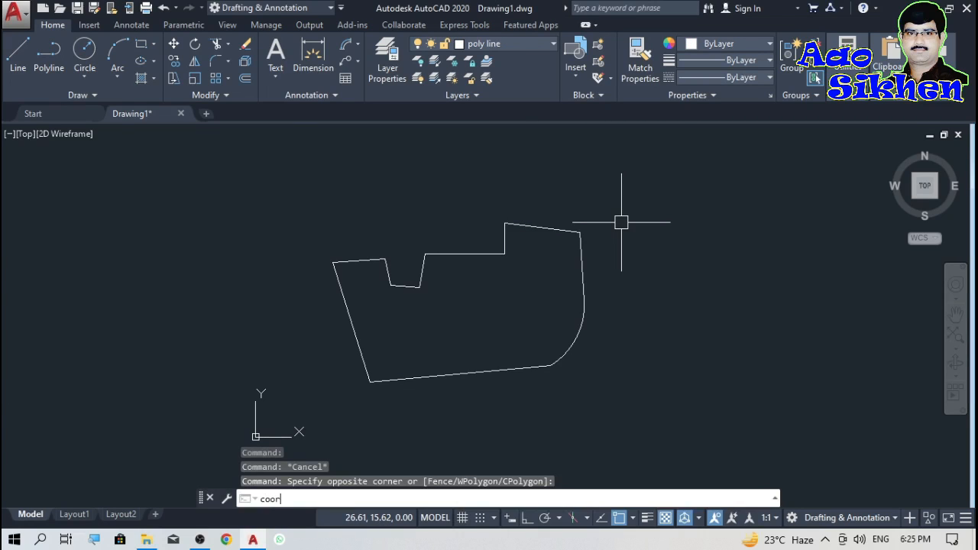
text(oor)
key(Return)
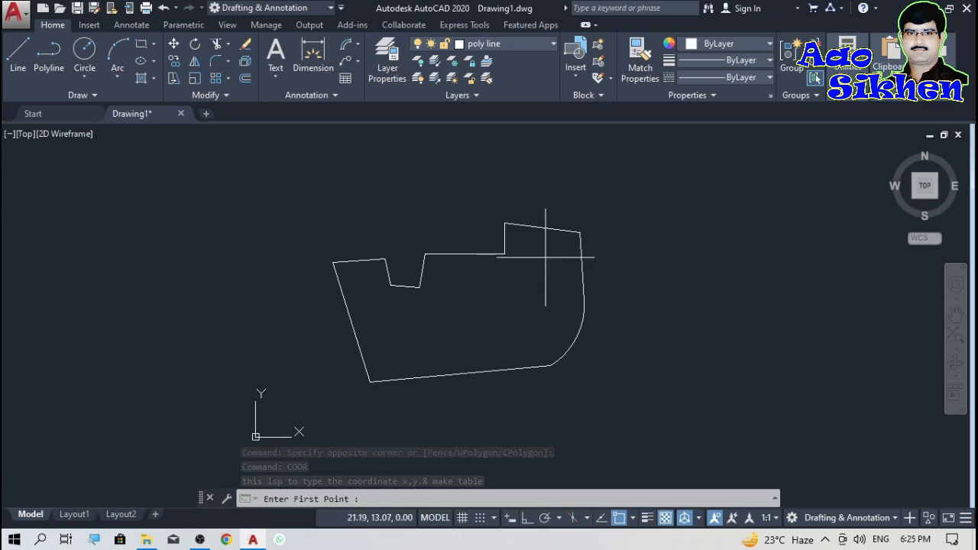
click(332, 262)
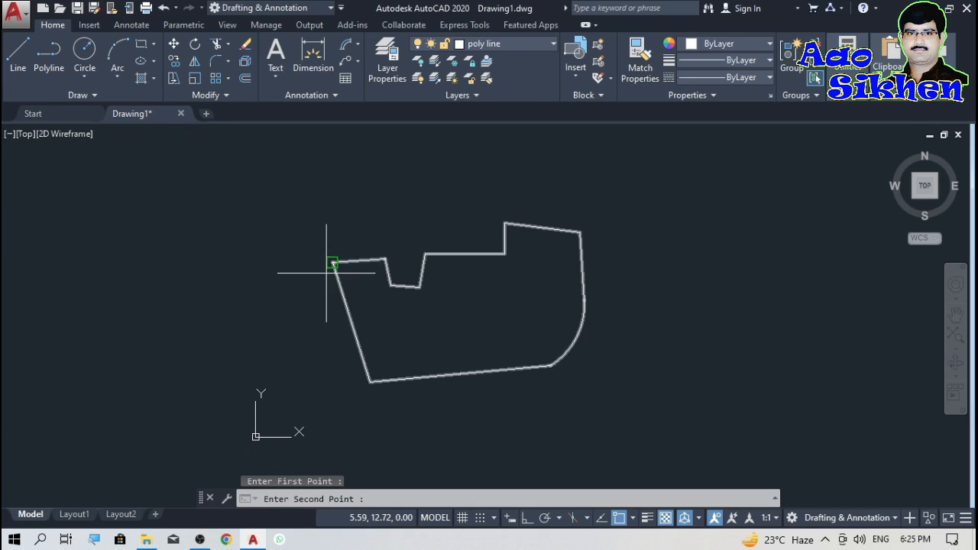
click(385, 259)
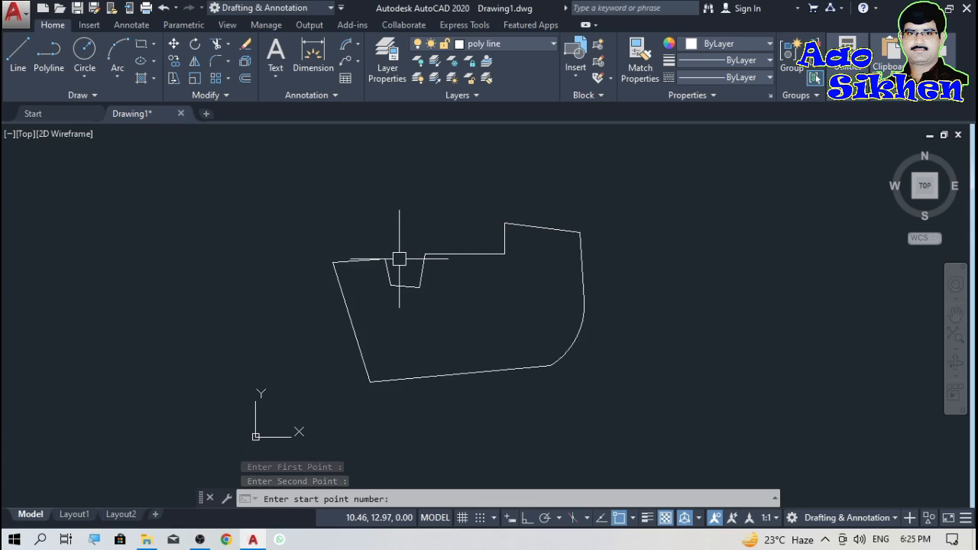
text(1)
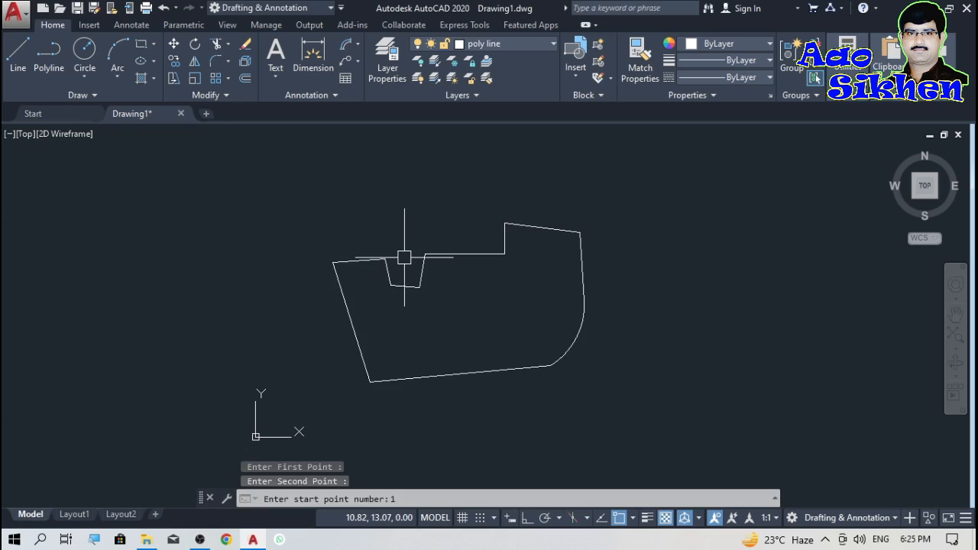
key(Return)
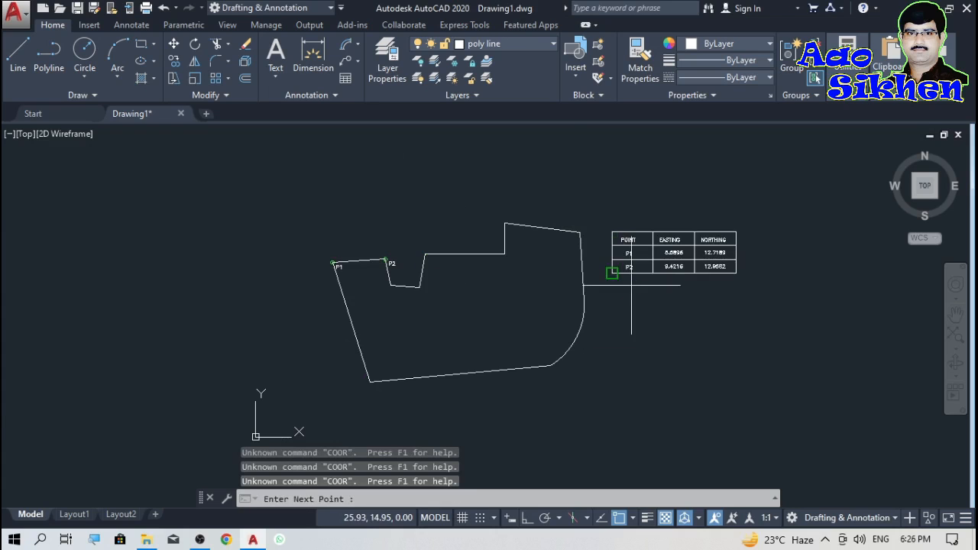
Add the next six polyline vertices, P3 to P8, to the coordinate table in order and end COOR.
scroll(740, 255, up, 2)
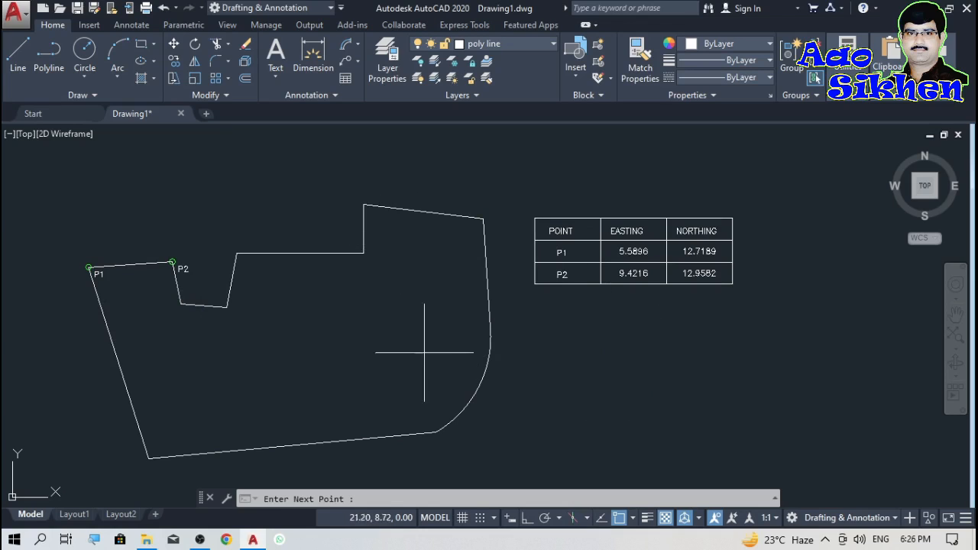
click(181, 304)
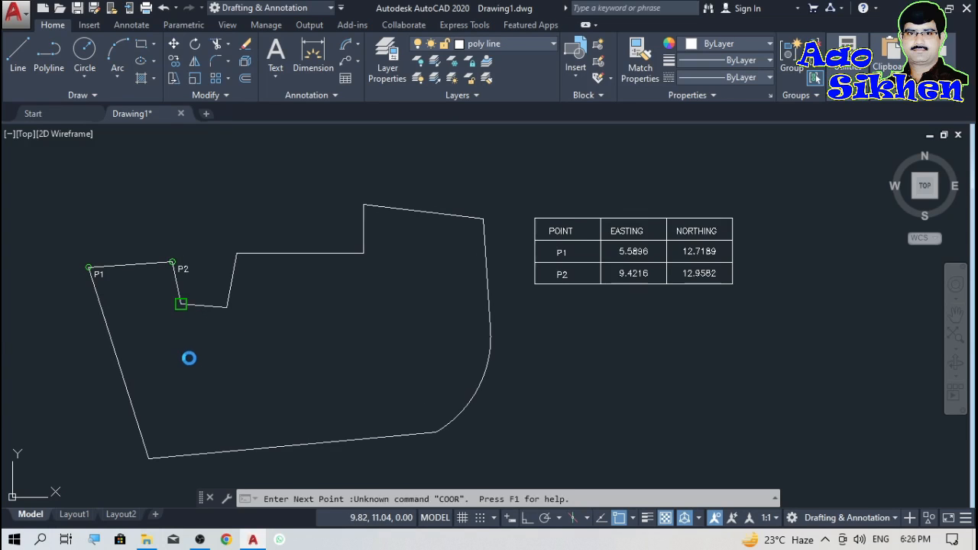
click(227, 307)
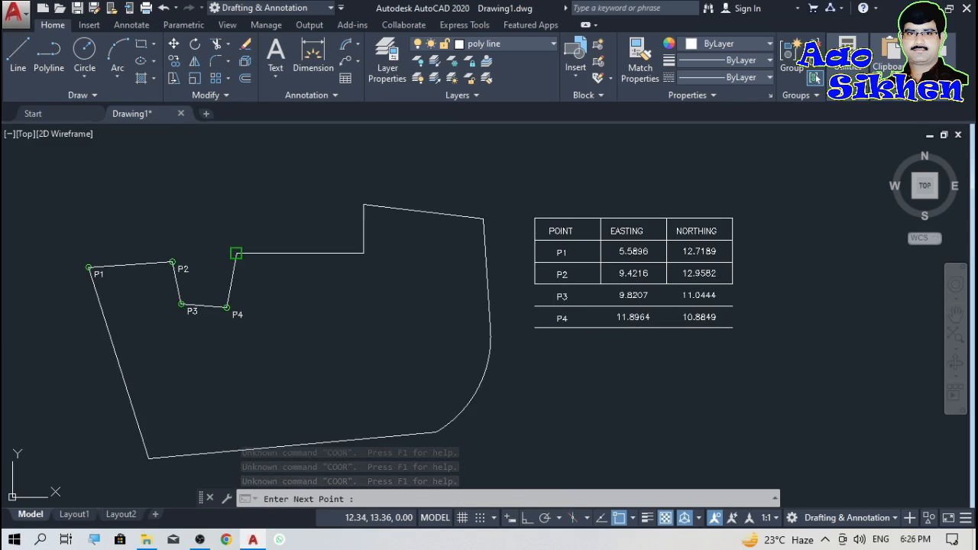
click(236, 253)
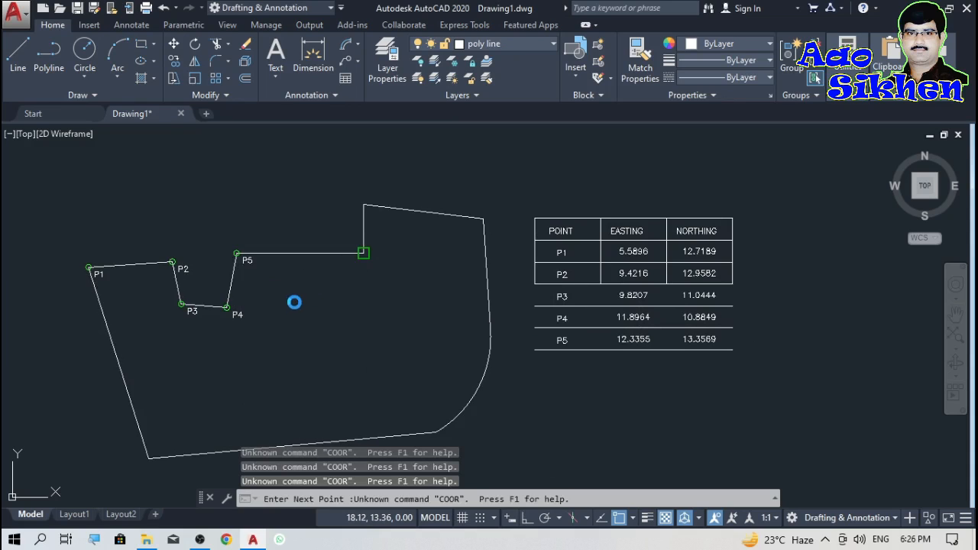
click(363, 252)
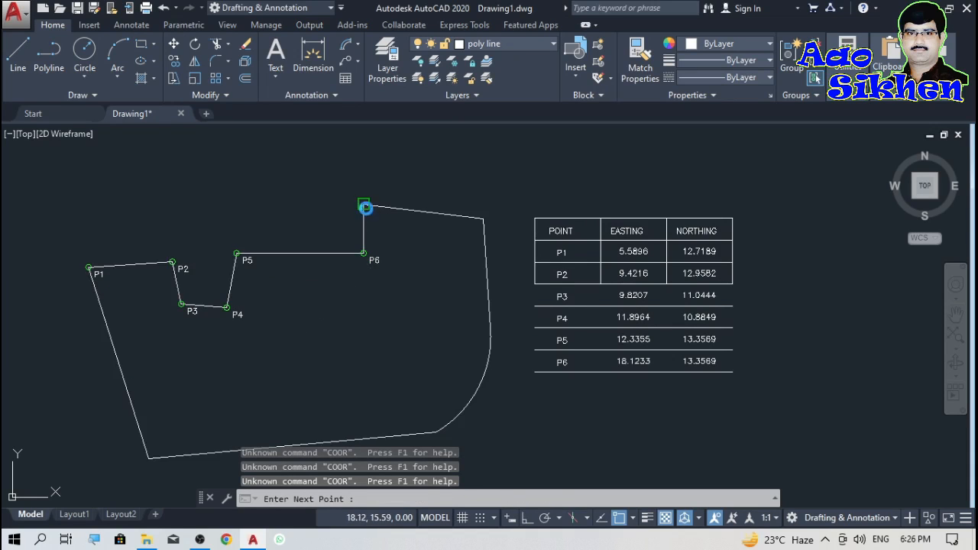
click(363, 205)
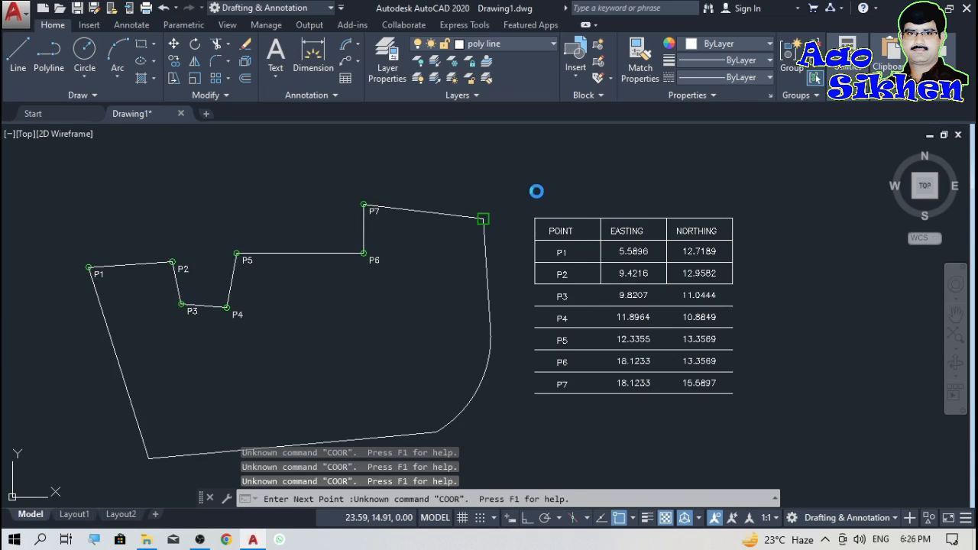
key(Escape)
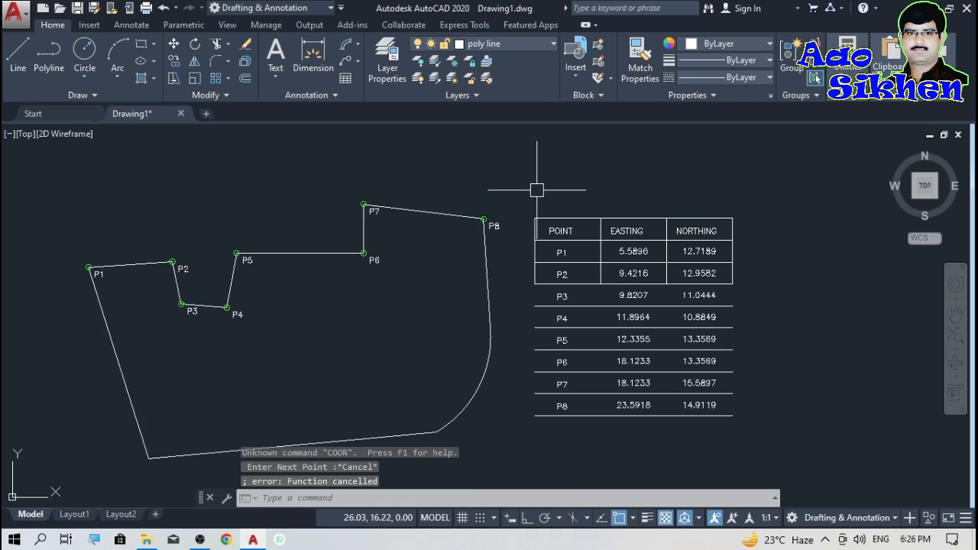
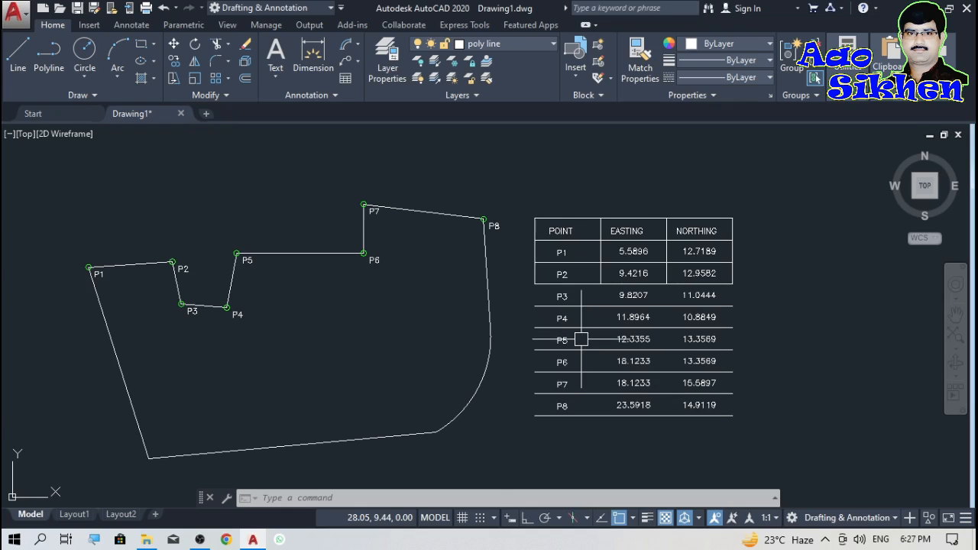
Run XYC to label vertex P8 with an easting and northing leader, and compare it with the P8 table row.
text(x)
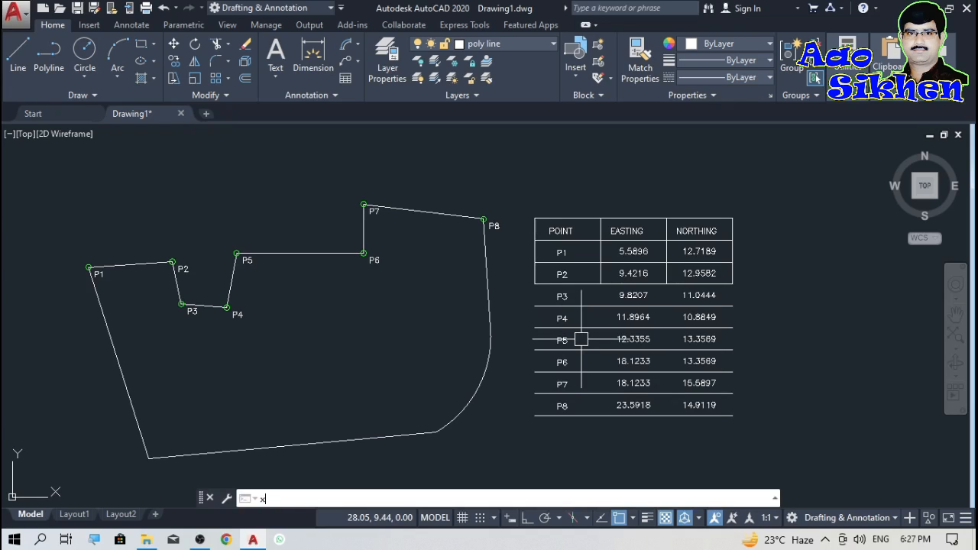
text(yc)
key(Return)
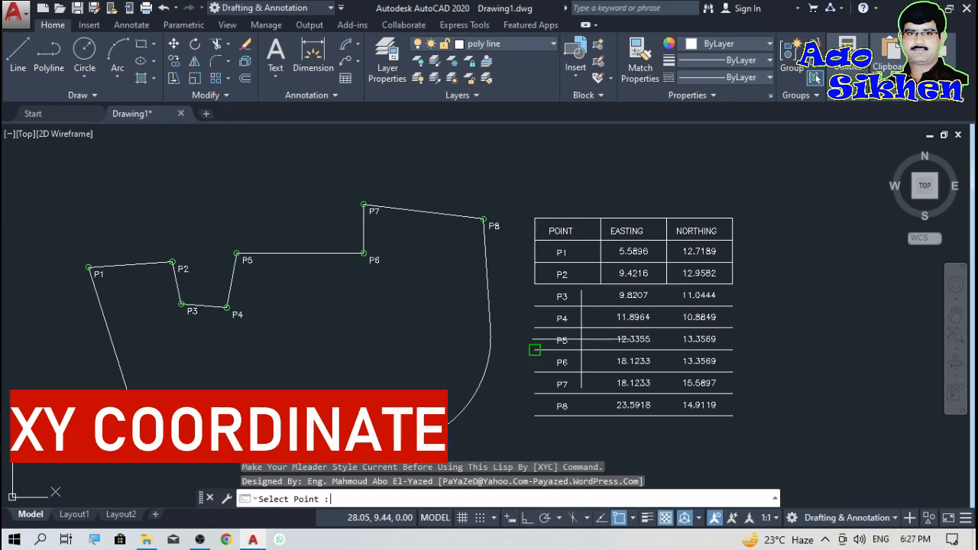
click(483, 218)
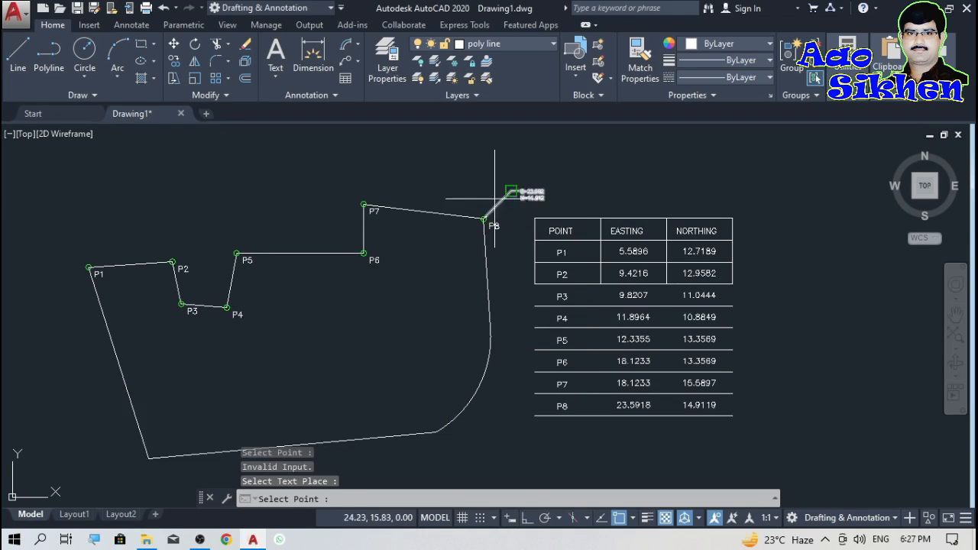
scroll(569, 199, up, 4)
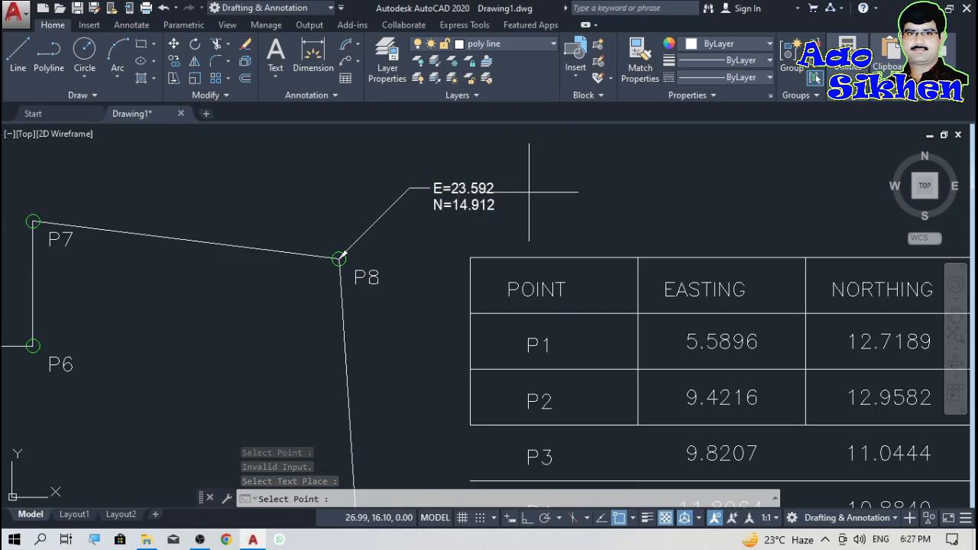
scroll(394, 190, down, 4)
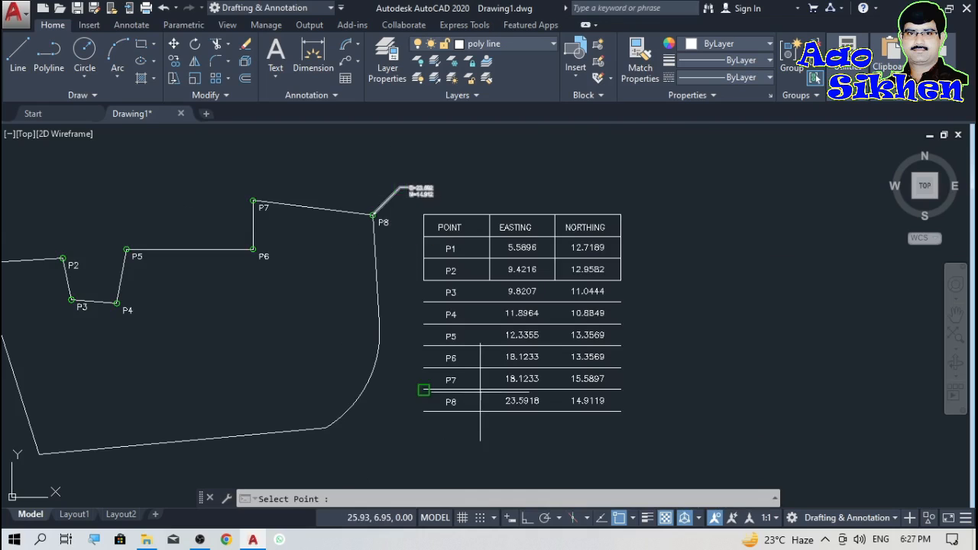
scroll(473, 432, up, 2)
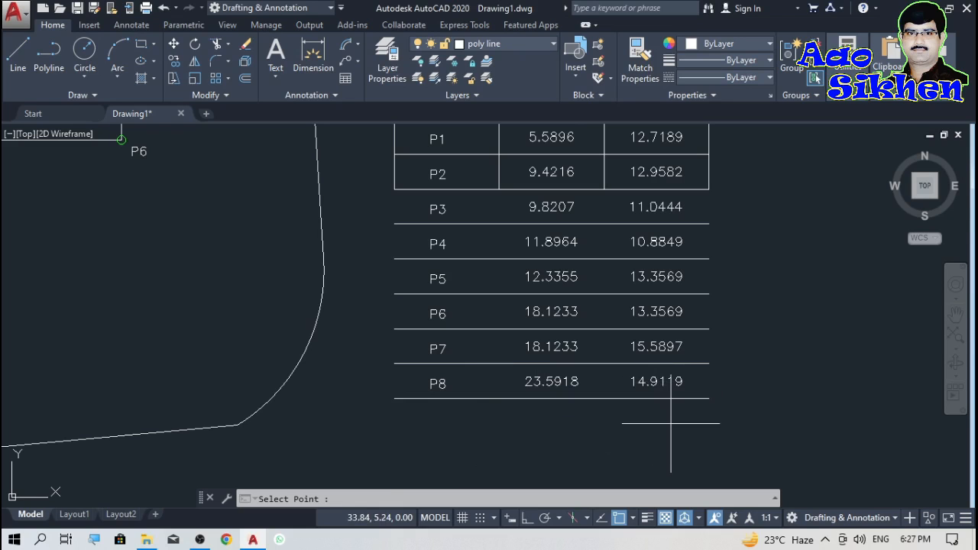
scroll(566, 372, down, 3)
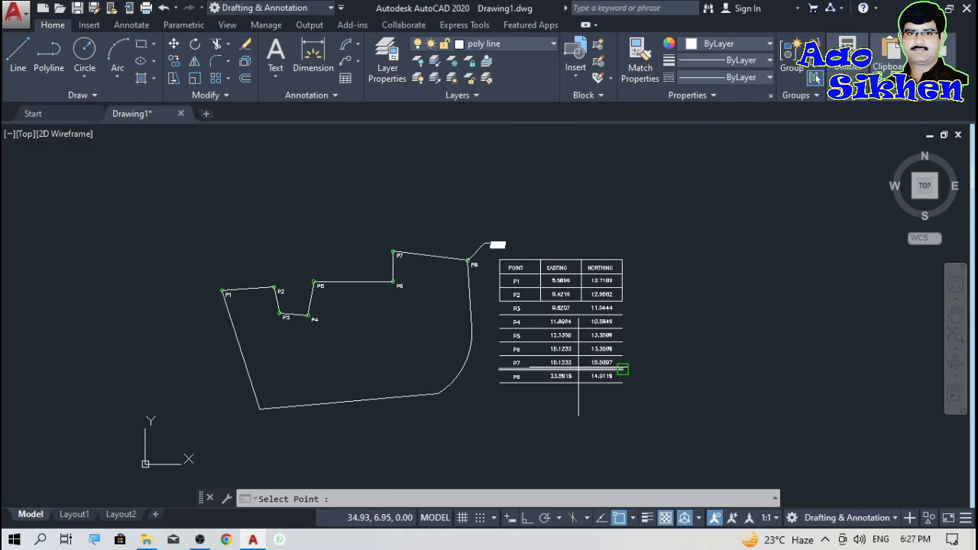
Label vertex P1 with a coordinate leader placed just above the table, compare it with the P1 row, and end XYC.
scroll(222, 291, up, 5)
click(208, 277)
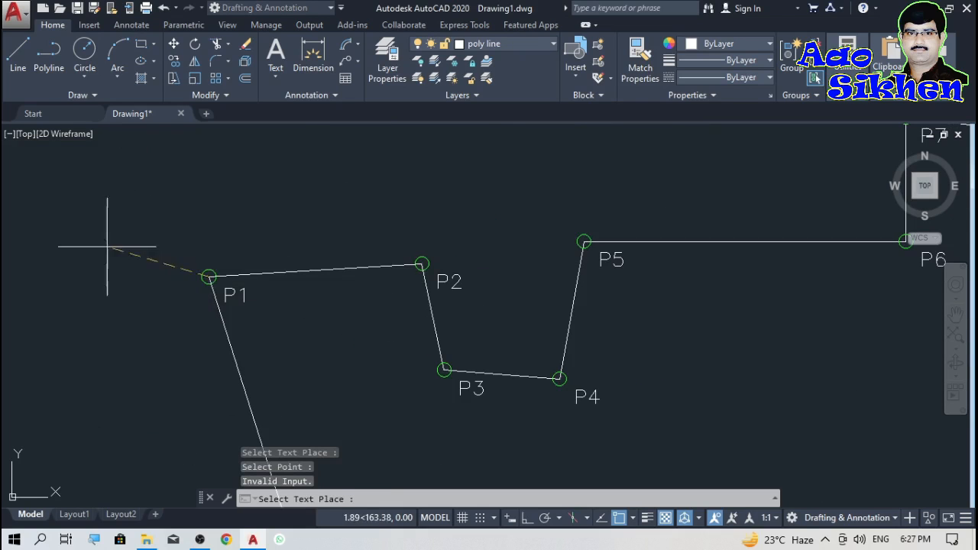
scroll(110, 254, down, 5)
scroll(215, 239, up, 4)
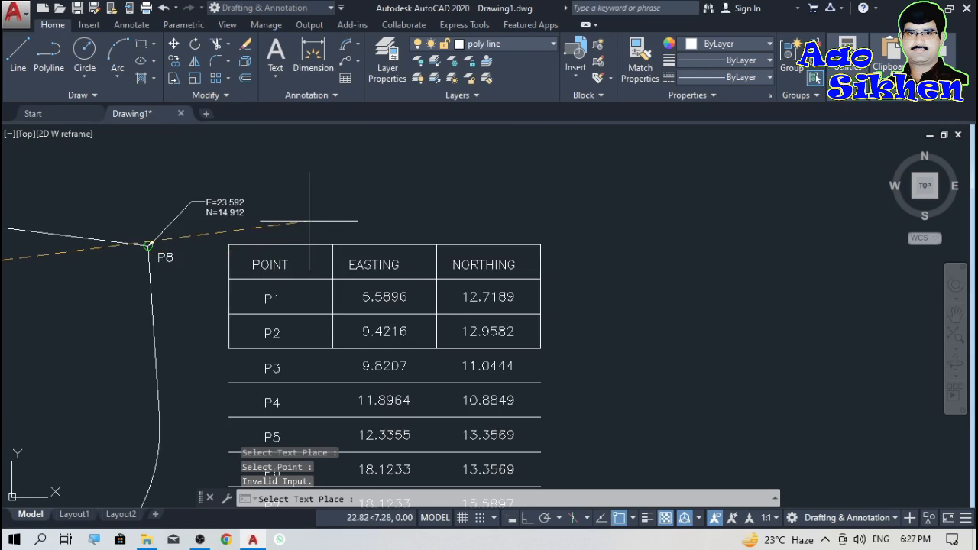
click(313, 217)
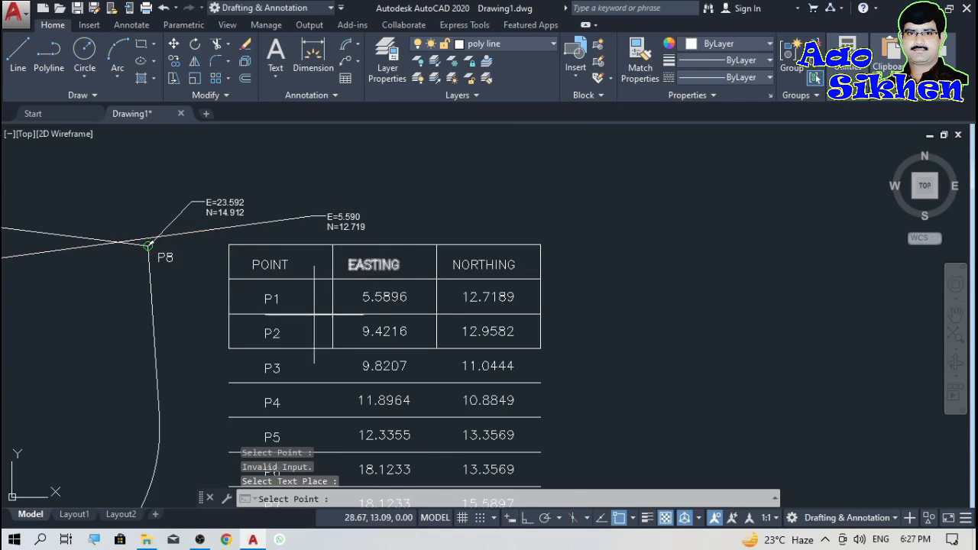
scroll(312, 318, up, 2)
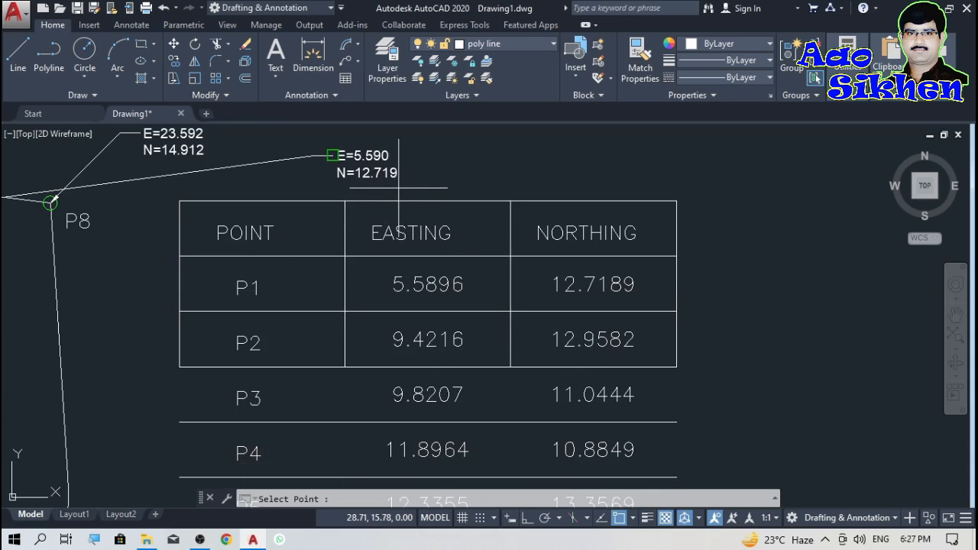
scroll(455, 212, down, 6)
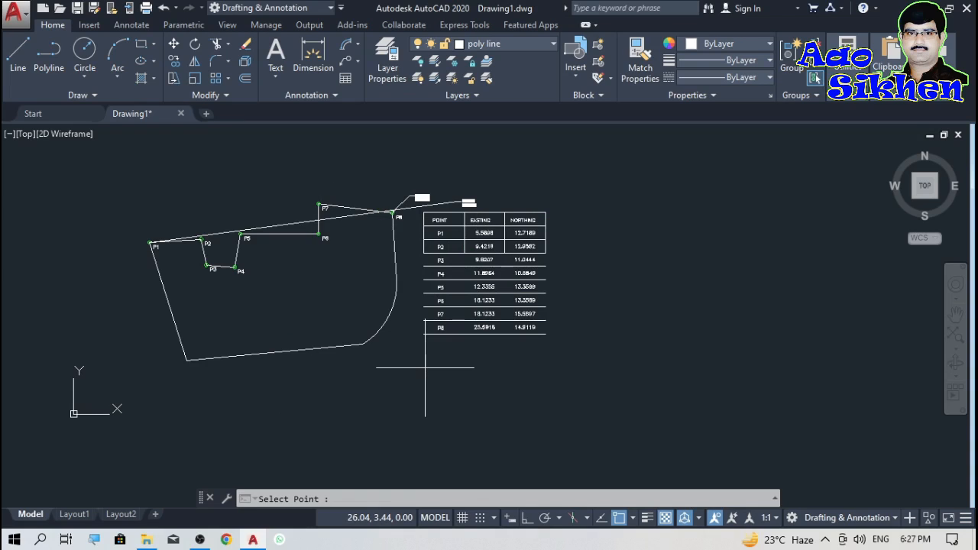
key(Escape)
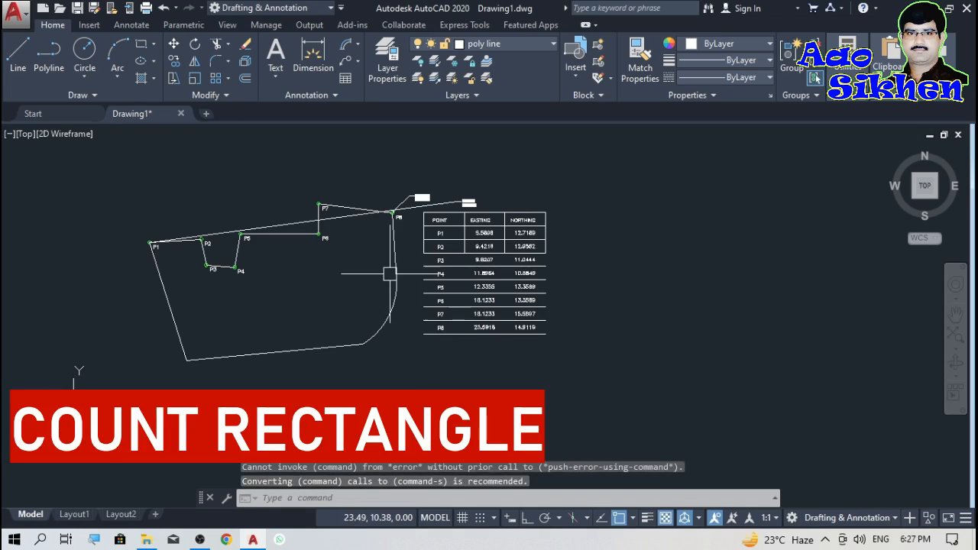
Erase the coordinate table together with the two coordinate leaders, keeping the polyline and its point markers.
scroll(386, 275, down, 4)
click(507, 217)
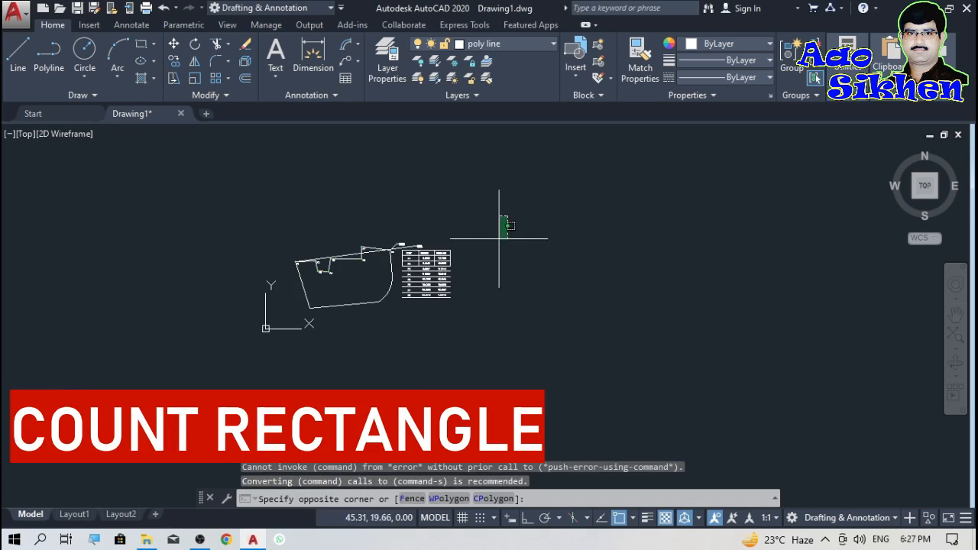
click(400, 315)
key(Delete)
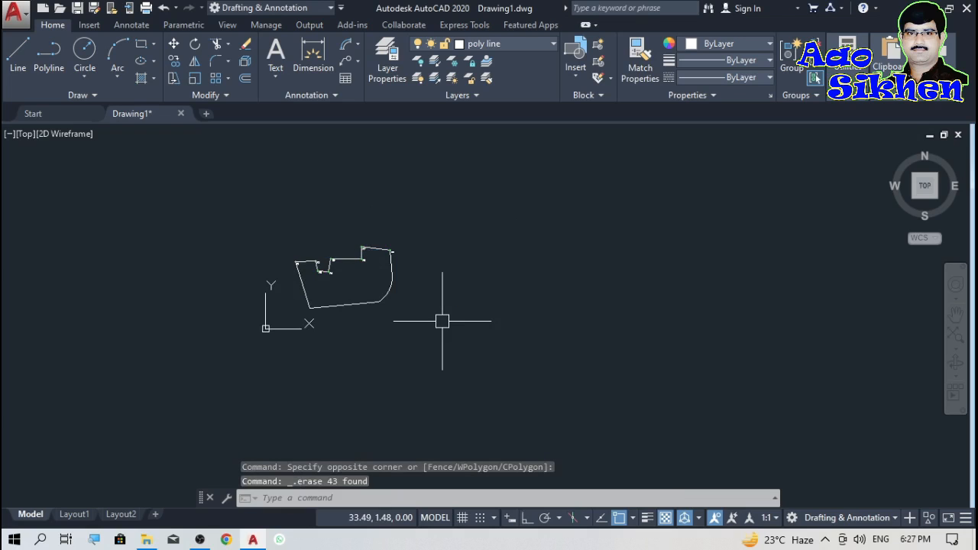
Erase all point markers and labels P1 to P8 from the polyline, keeping the polyline itself.
scroll(344, 244, up, 4)
click(191, 251)
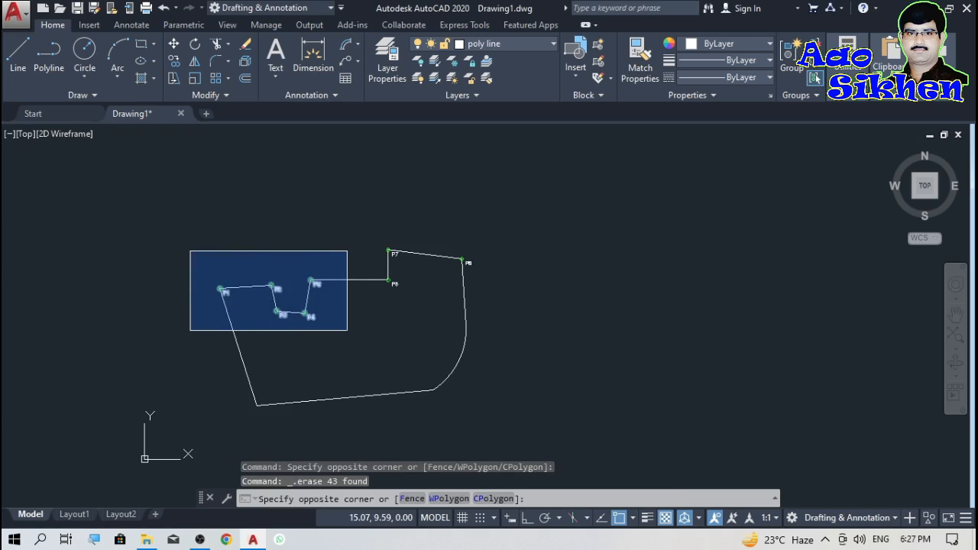
click(345, 330)
key(Delete)
click(346, 230)
click(480, 298)
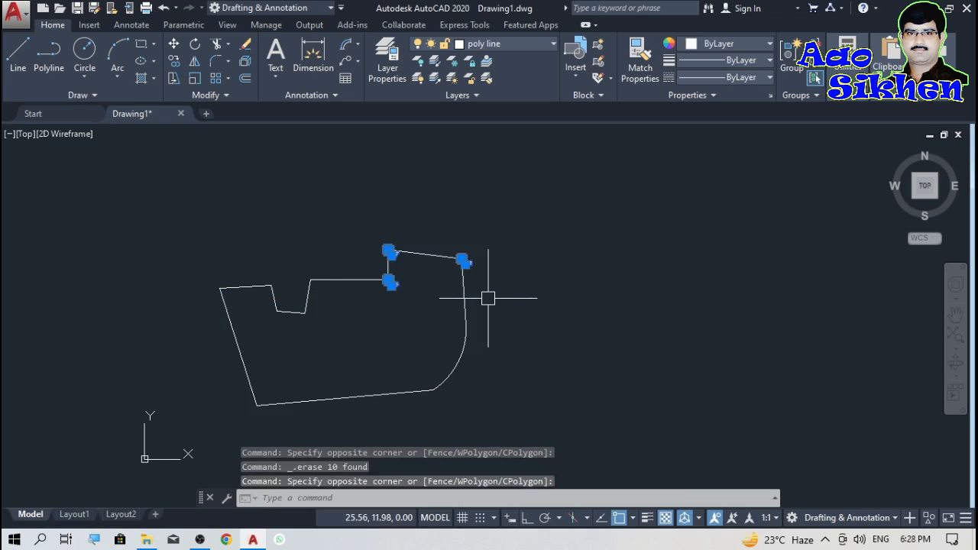
key(Delete)
Draw a wide rectangle about 3.67 by 1.81 above the polyline and a small one about 0.69 by 0.74 beside it.
click(141, 47)
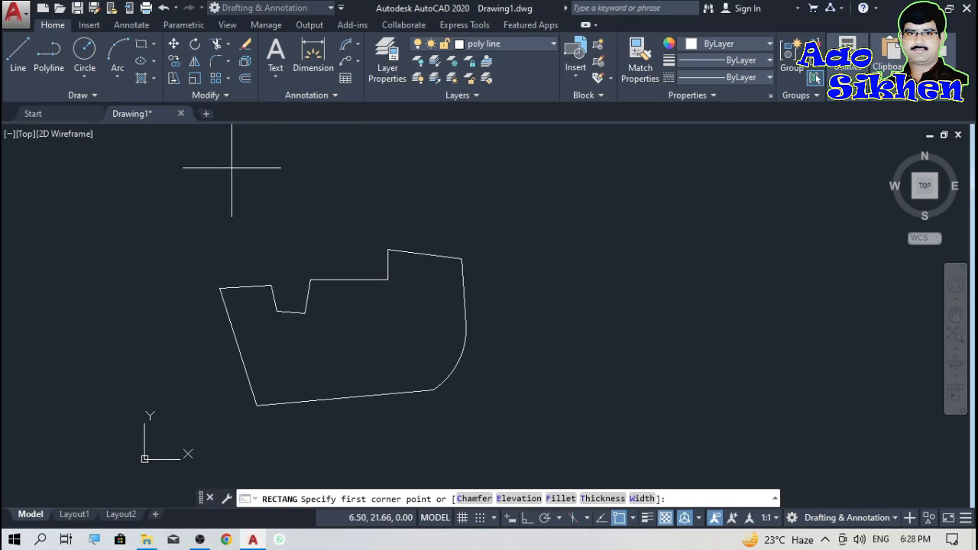
click(379, 174)
click(428, 197)
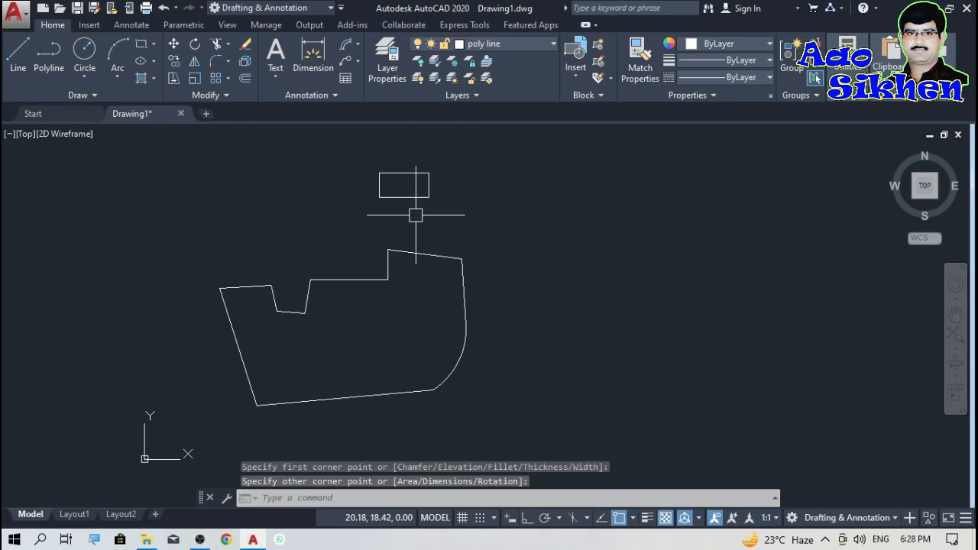
key(Return)
click(453, 192)
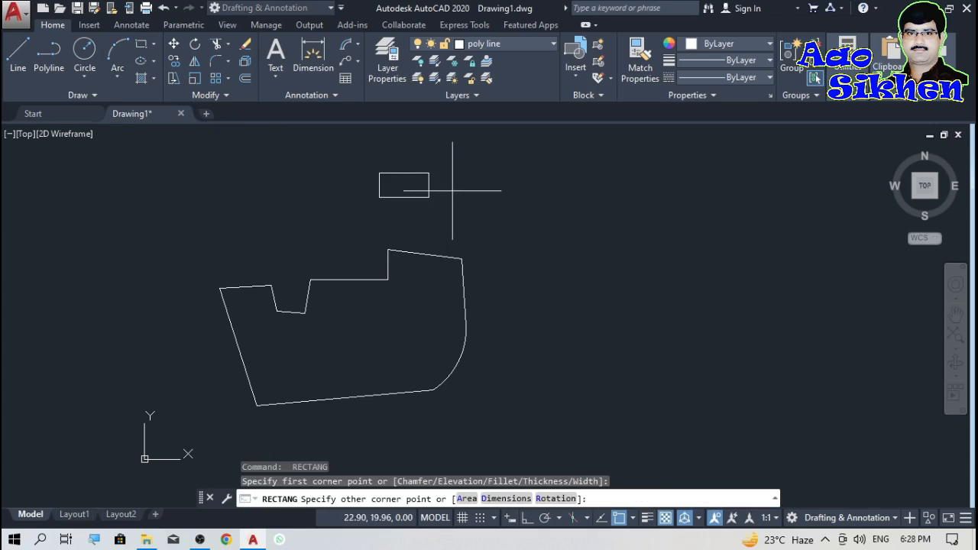
click(458, 200)
Draw three more rectangles above the polyline: a tall one about 0.77 by 2.95, a tiny one about 0.3 by 0.37, and one about 1.14 by 1.73.
key(Return)
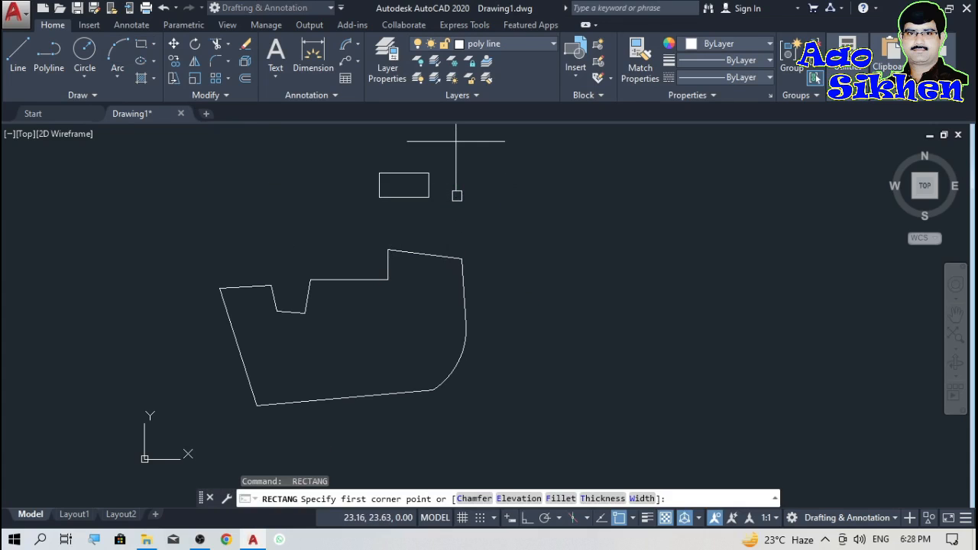
click(456, 141)
scroll(470, 174, up, 4)
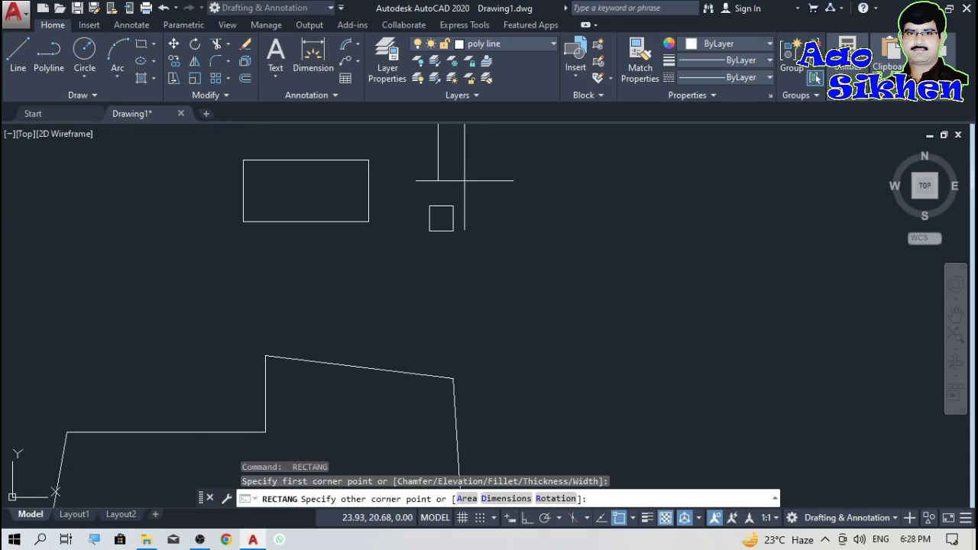
click(464, 180)
scroll(413, 248, down, 2)
key(Return)
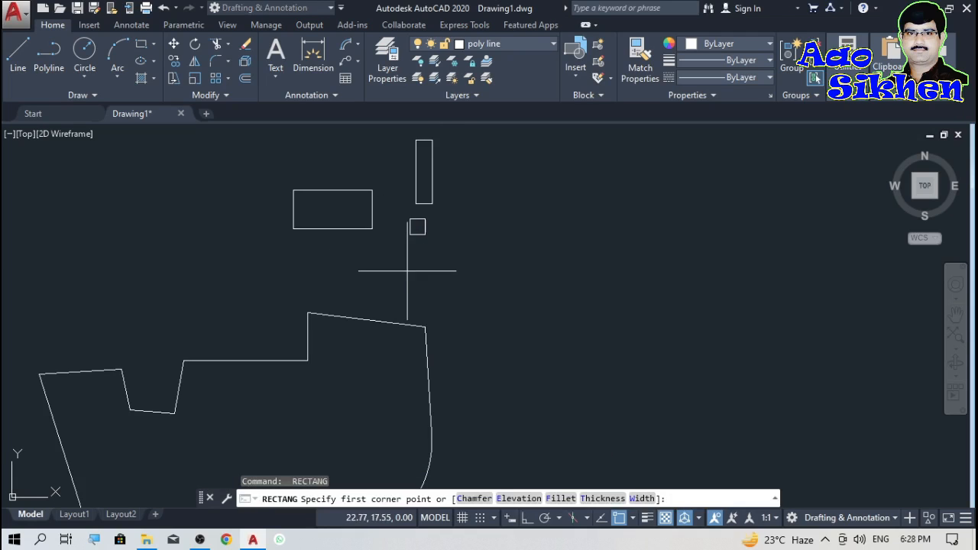
click(391, 259)
click(399, 266)
key(Return)
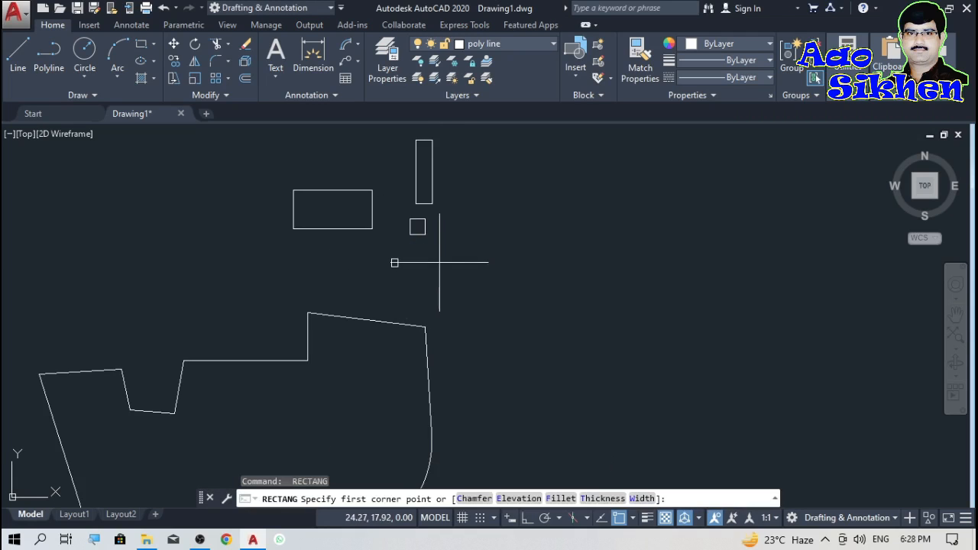
click(435, 259)
click(458, 296)
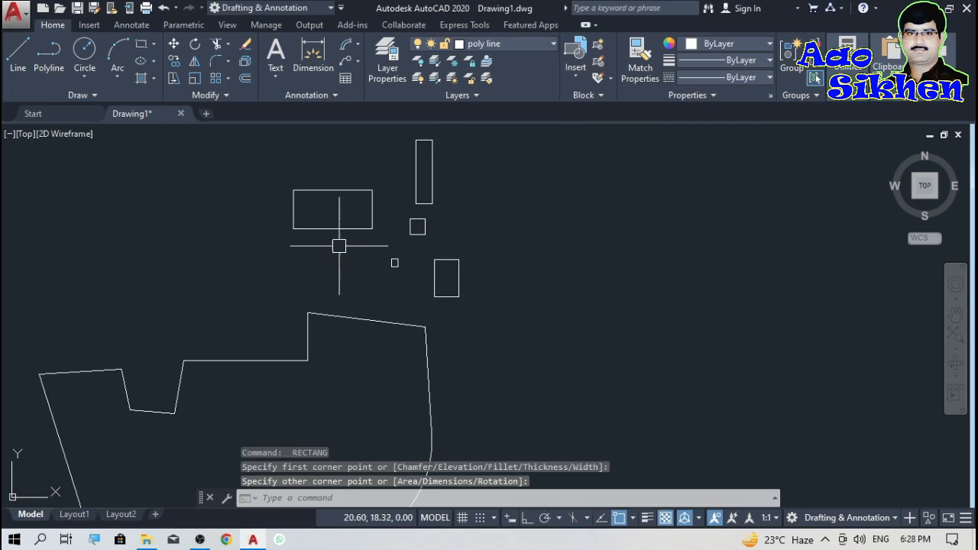
Copy the five rectangles eleven times to scattered, overlapping positions above the polyline.
scroll(301, 247, down, 2)
click(419, 179)
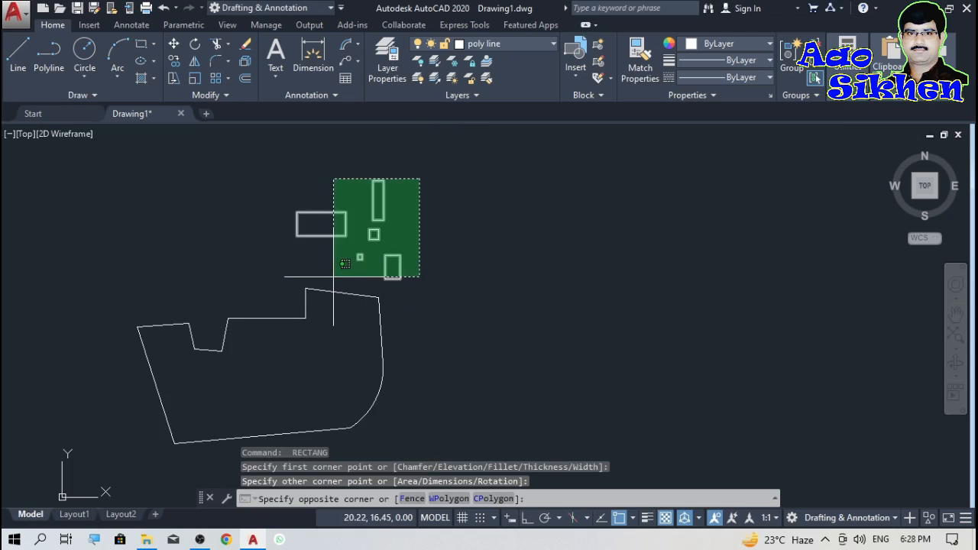
click(334, 273)
text(cp)
key(Return)
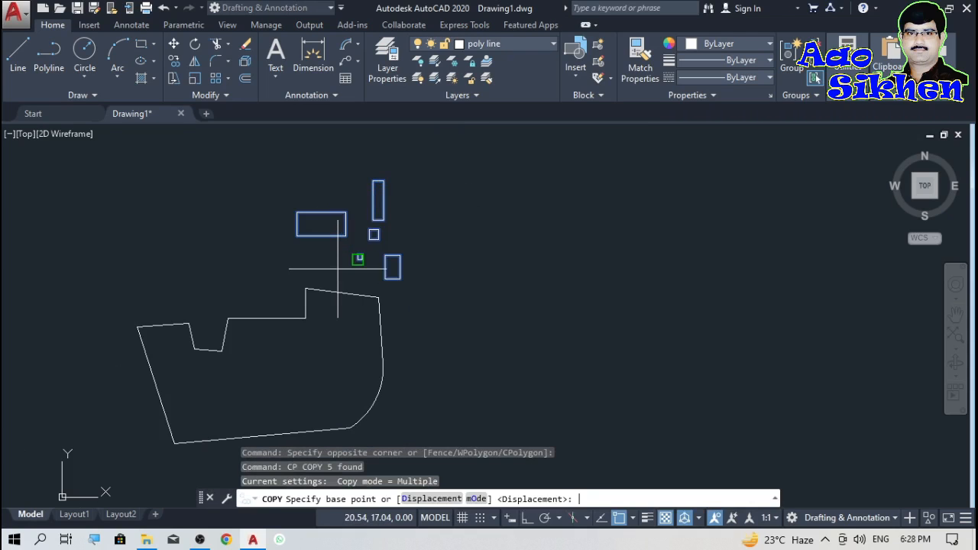
click(374, 235)
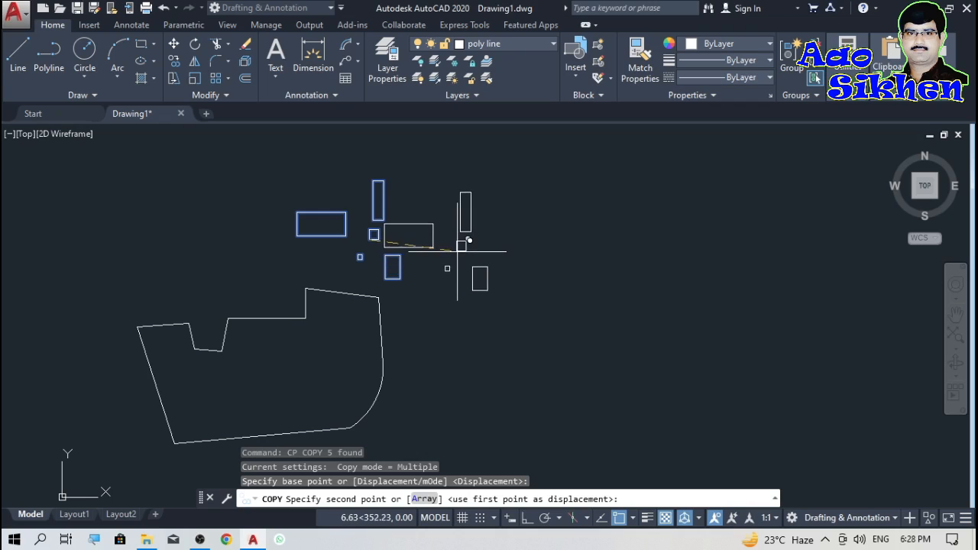
click(464, 243)
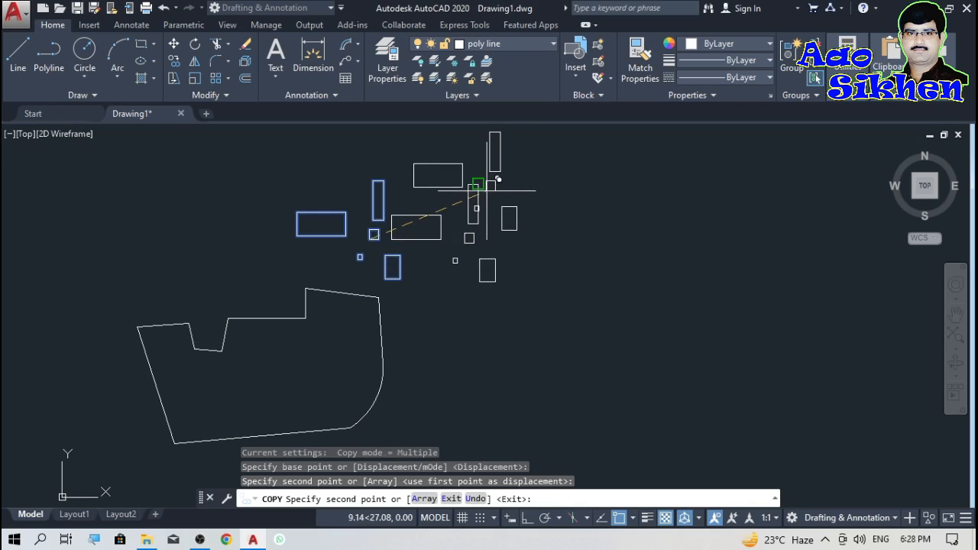
click(479, 184)
click(524, 280)
click(451, 253)
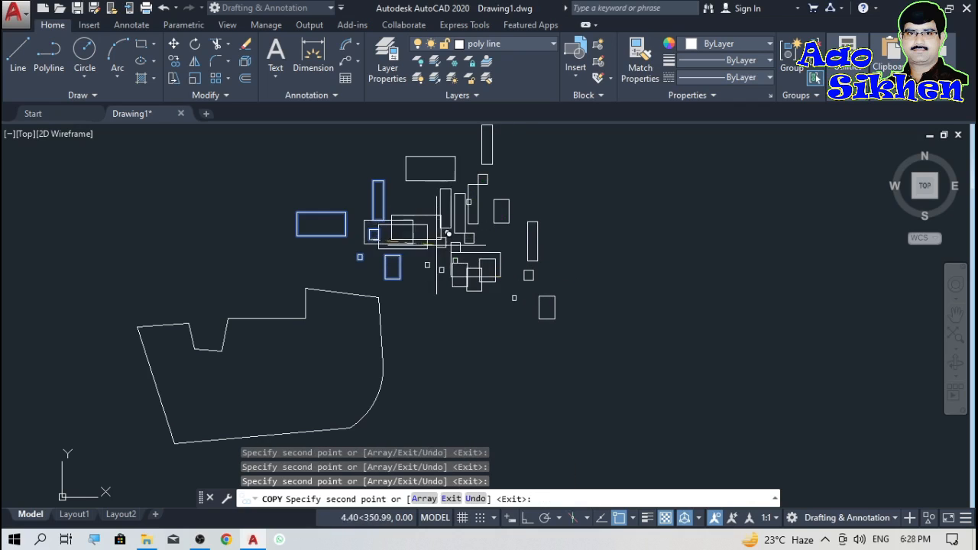
click(427, 226)
click(346, 212)
click(334, 233)
click(386, 256)
click(420, 240)
click(465, 203)
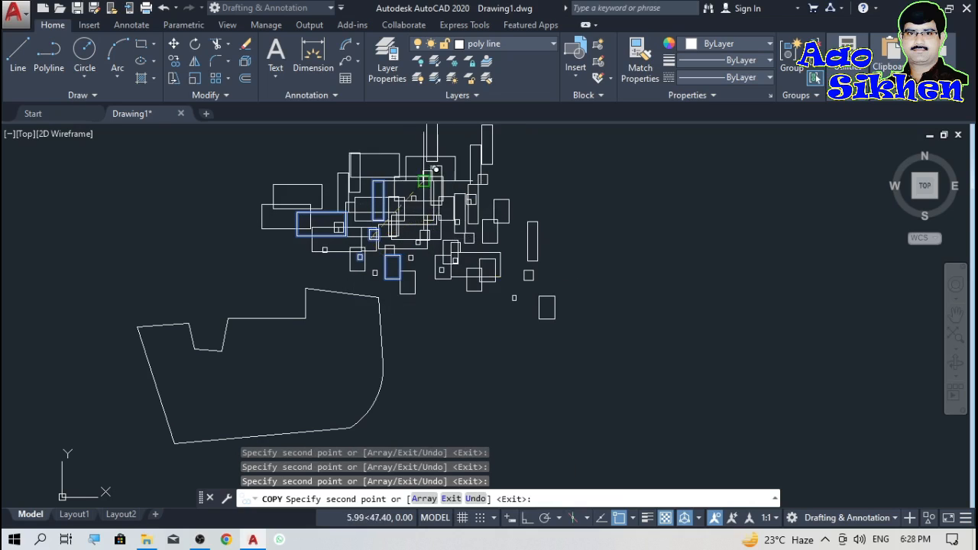
click(424, 182)
key(Escape)
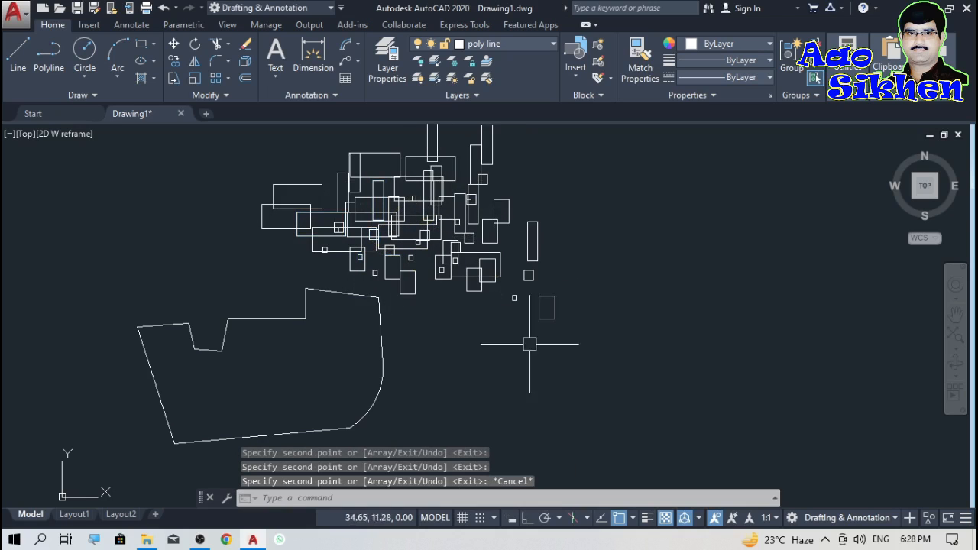
Make eight extra copies of the isolated tall, narrow rectangle, scattered among the other rectangles.
click(561, 229)
click(528, 262)
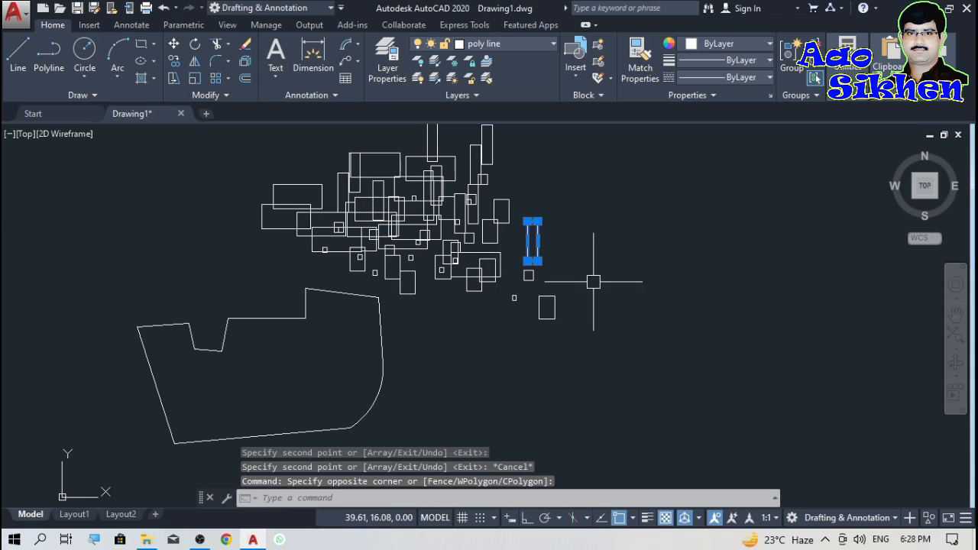
text(cp)
key(Return)
click(675, 337)
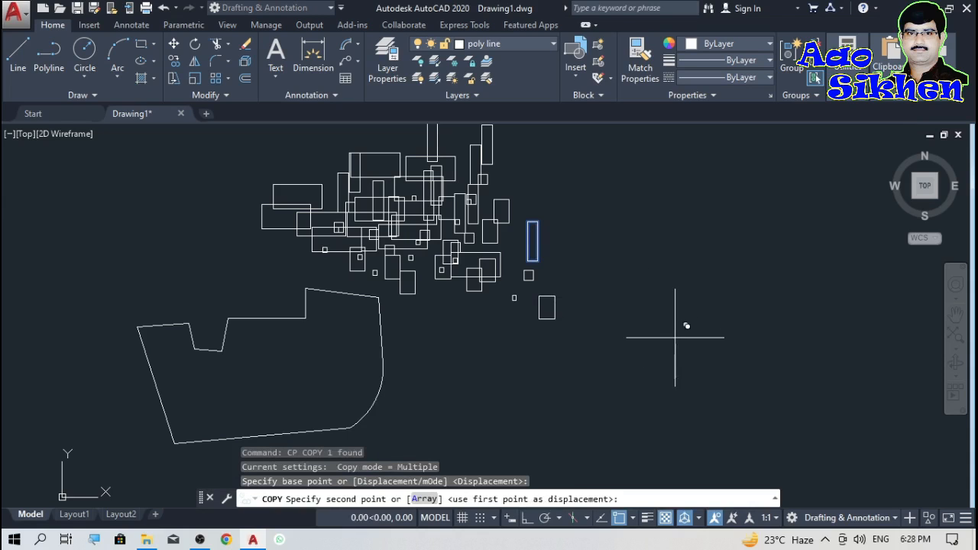
click(630, 306)
click(671, 301)
click(660, 270)
click(632, 264)
click(581, 262)
click(538, 259)
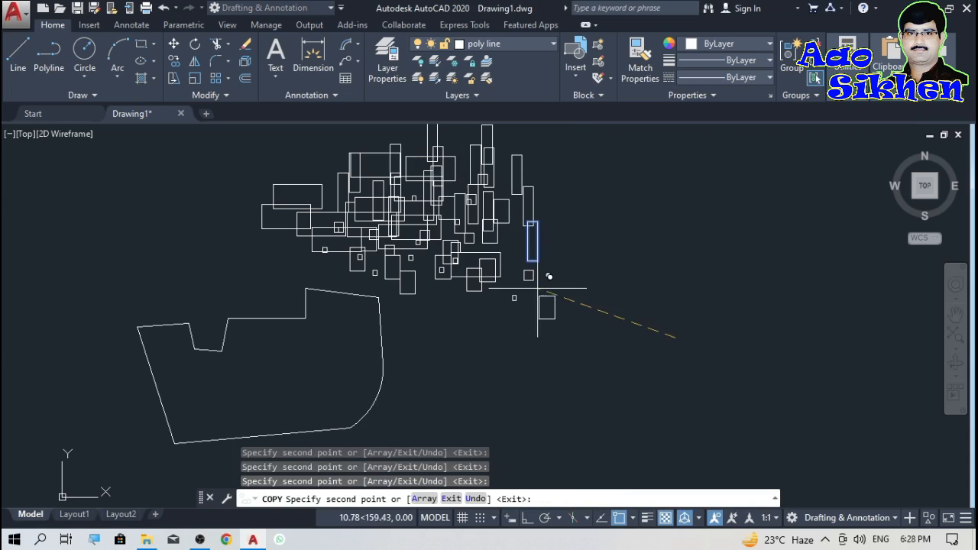
key(Escape)
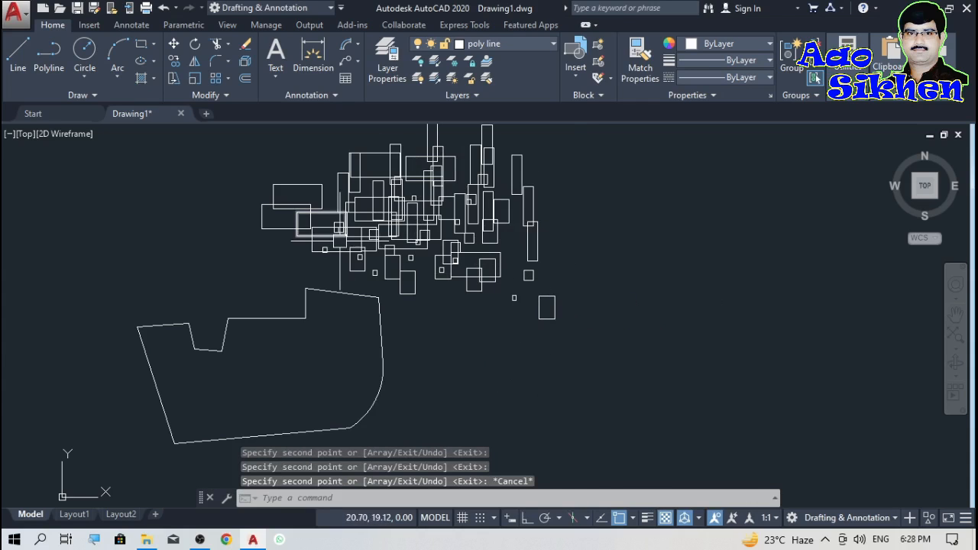
Run RECDIMS on all the rectangles, excluding the polyline, and place the resulting table in the empty area beside them.
scroll(348, 298, down, 2)
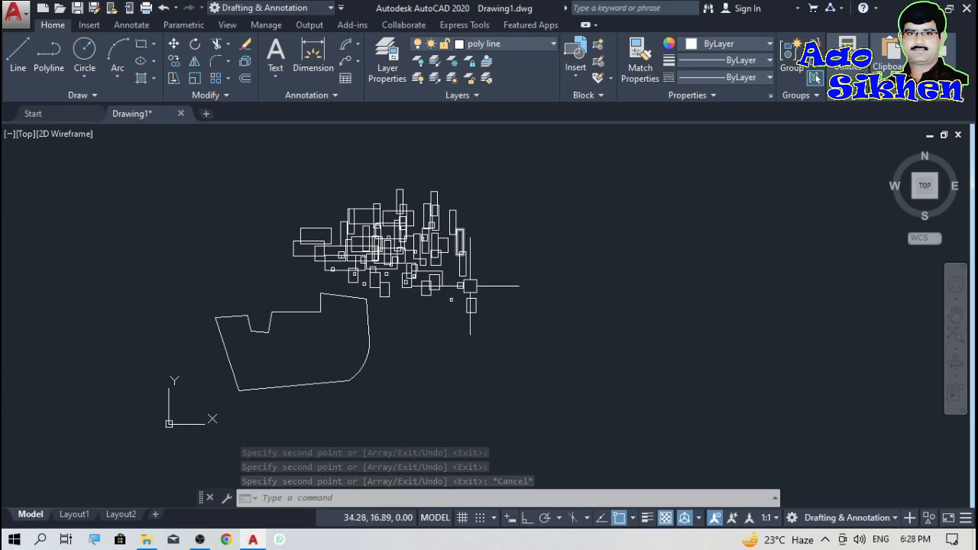
scroll(478, 276, up, 2)
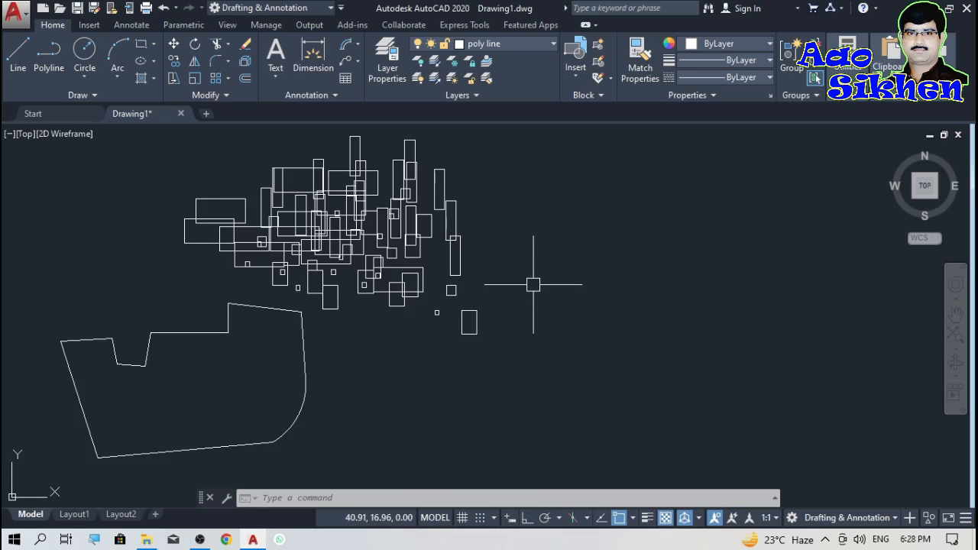
text(r)
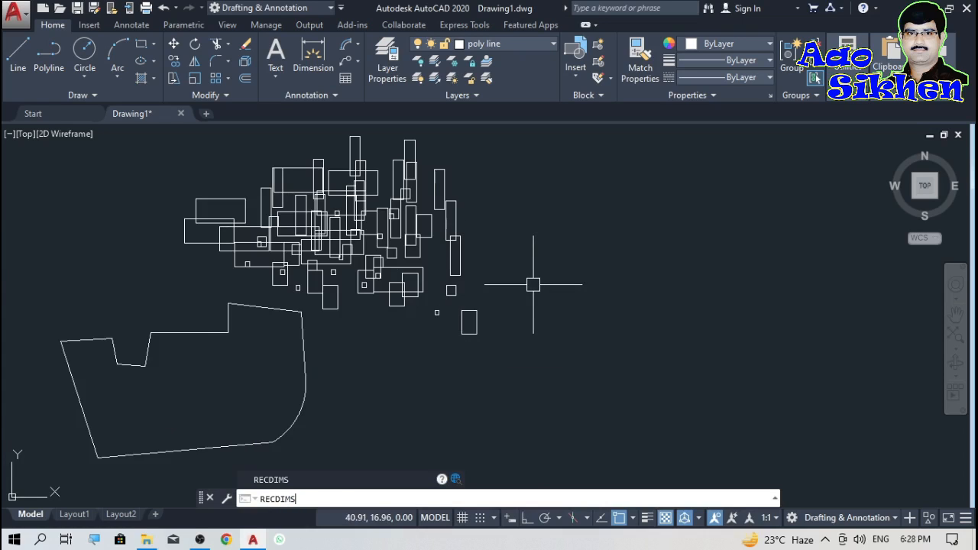
text(ecdims)
key(Return)
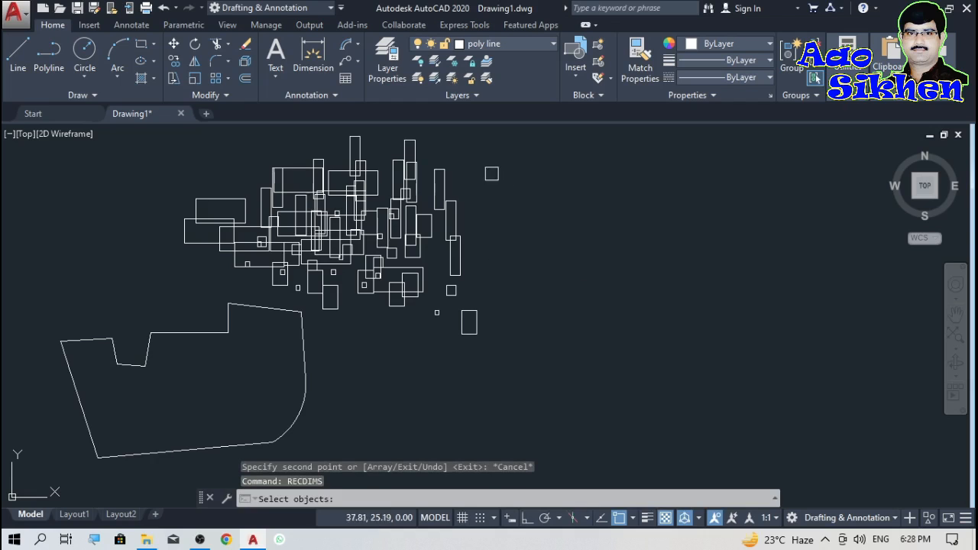
click(508, 137)
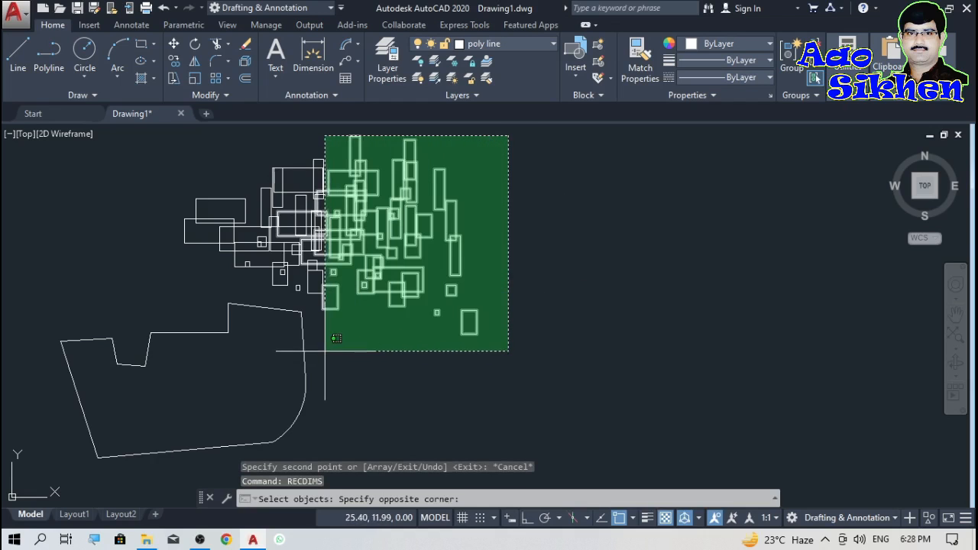
click(328, 340)
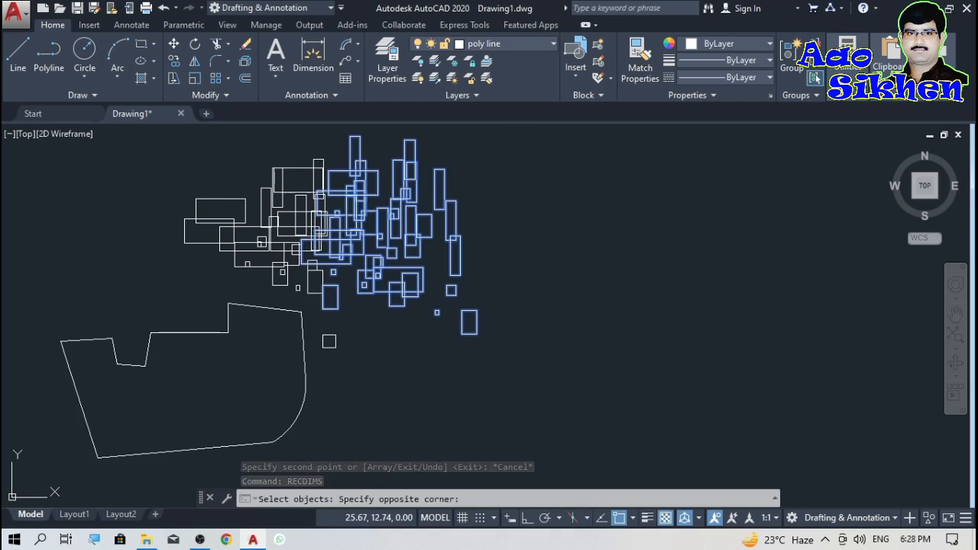
click(333, 138)
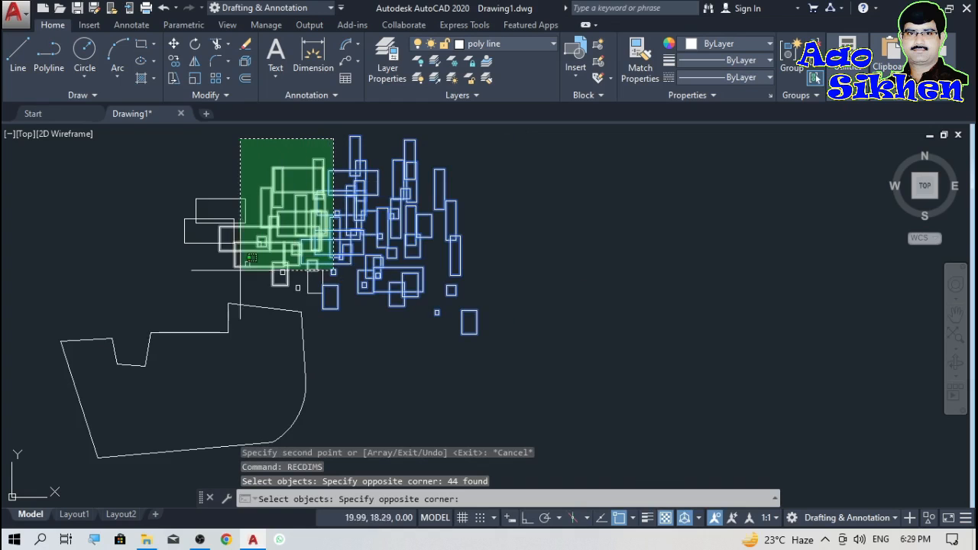
click(161, 288)
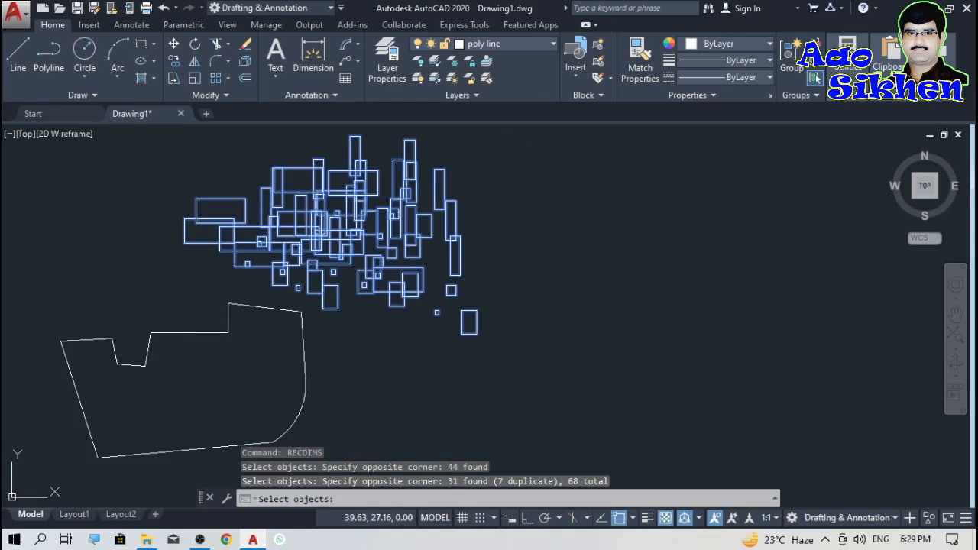
click(516, 147)
click(169, 275)
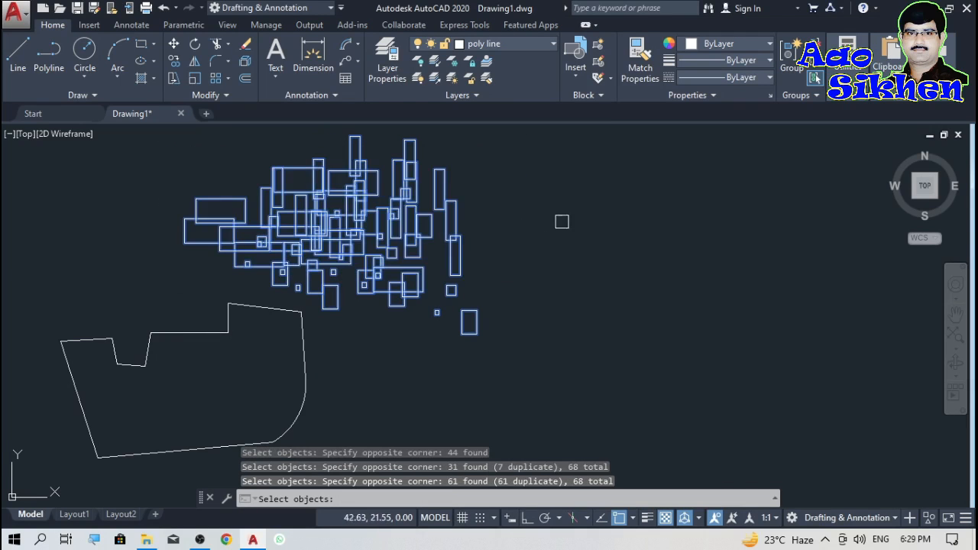
key(Return)
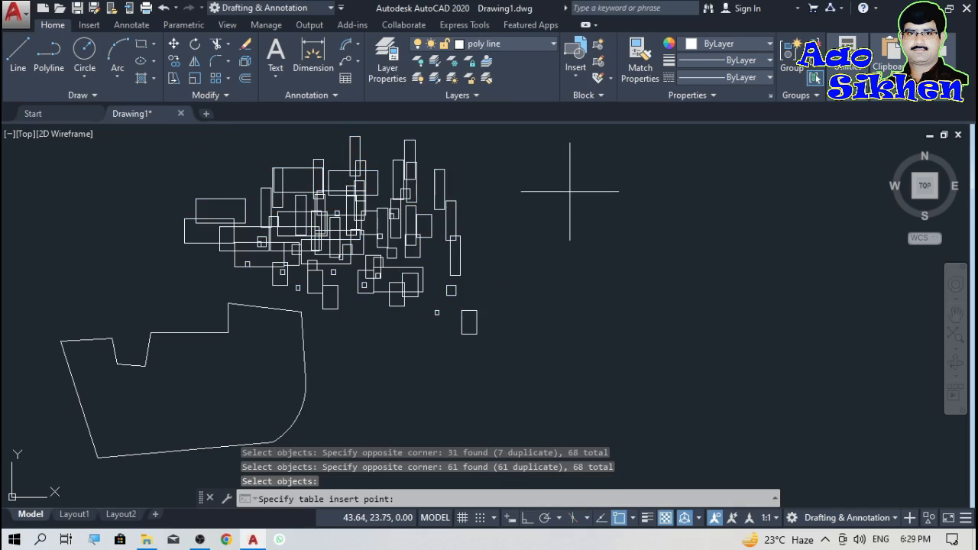
click(569, 188)
Examine the width, length and piece count columns of the RECTANGLES table.
scroll(509, 171, up, 1)
scroll(334, 239, down, 6)
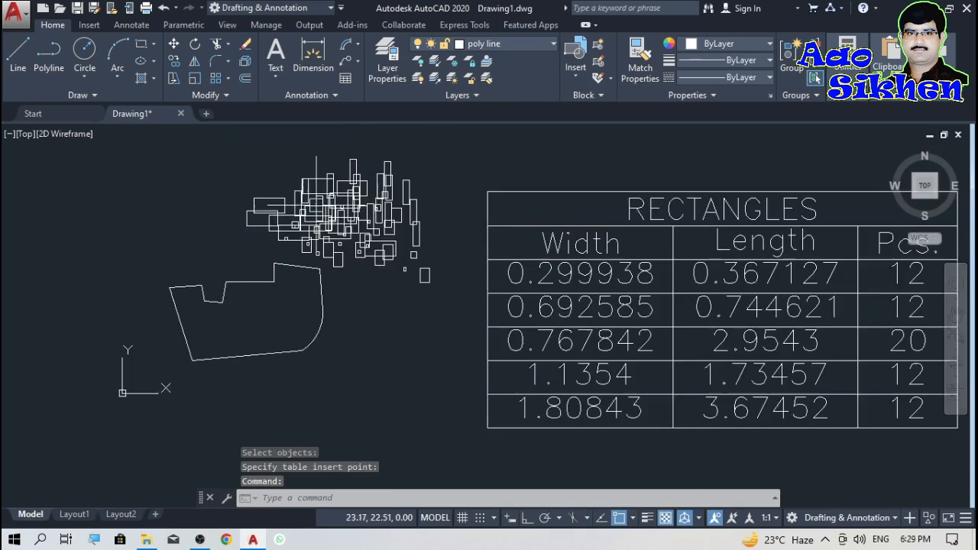
scroll(718, 271, up, 2)
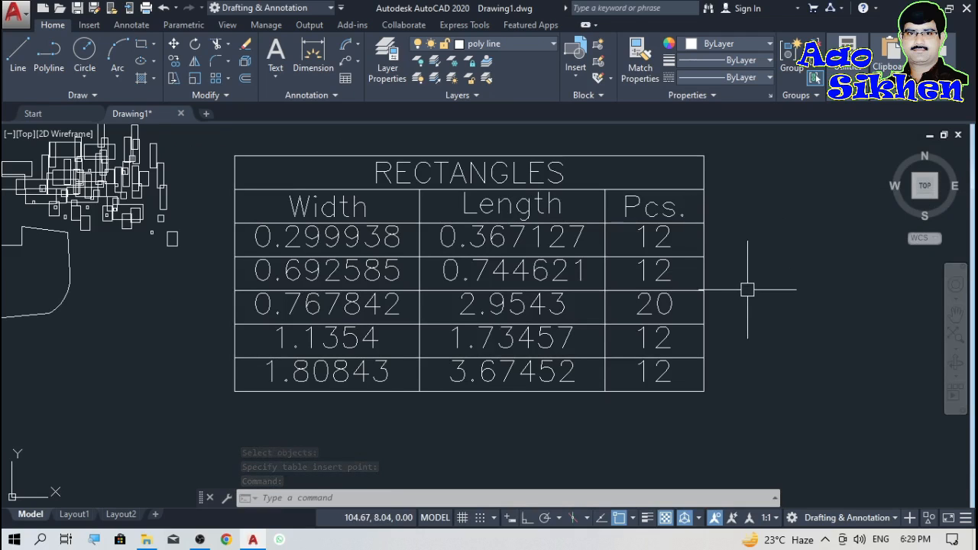
double_click(342, 214)
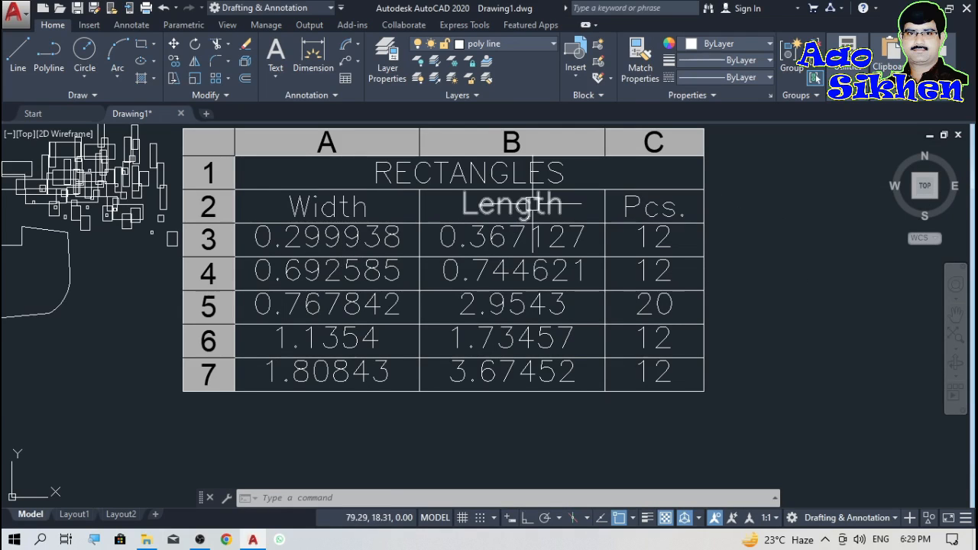
click(495, 391)
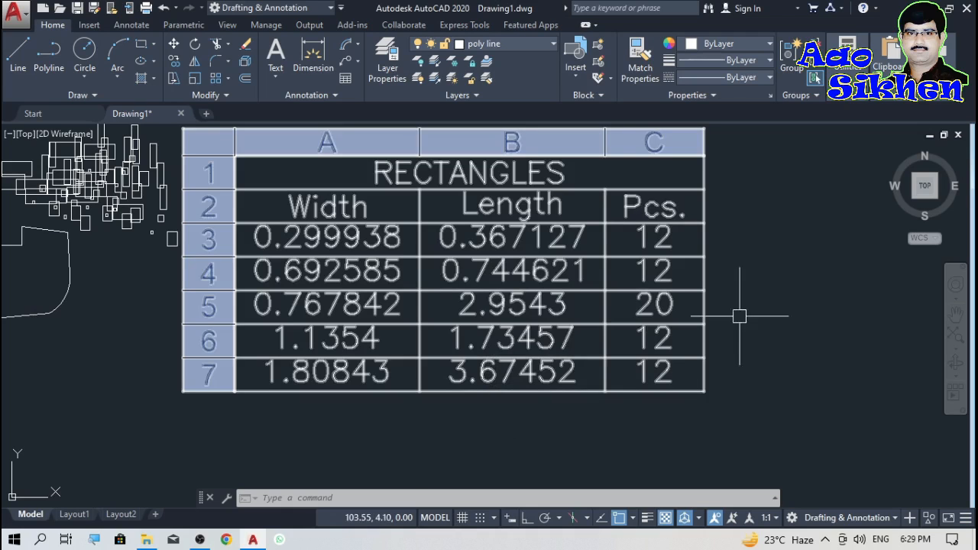
Check the individual rows and piece counts of the RECTANGLES table by highlighting its cells.
click(680, 214)
key(Escape)
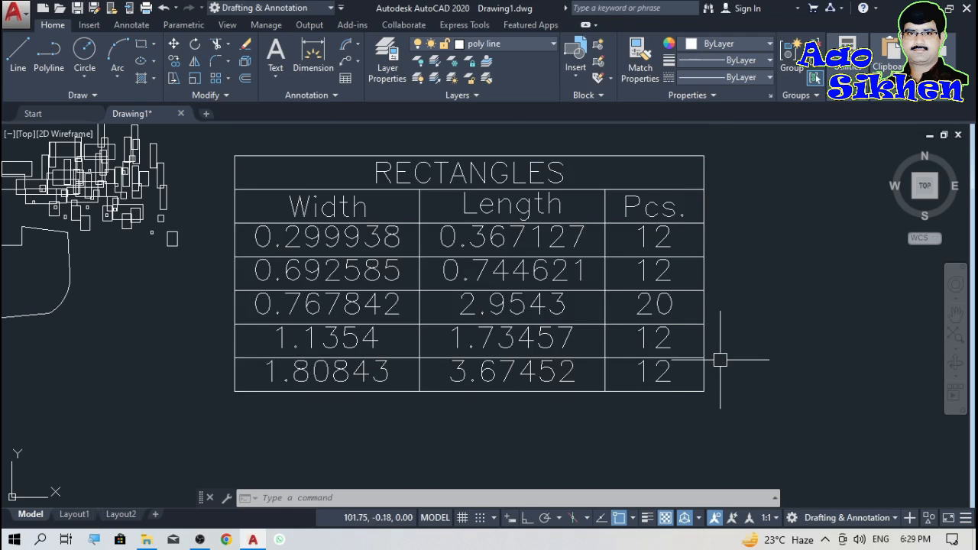
click(713, 309)
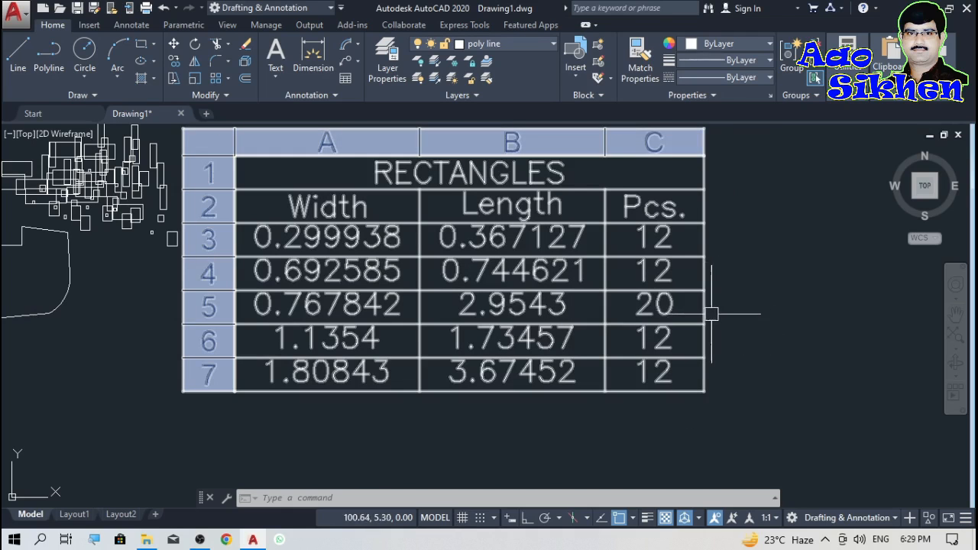
key(Escape)
scroll(753, 319, down, 2)
click(694, 310)
scroll(694, 310, up, 2)
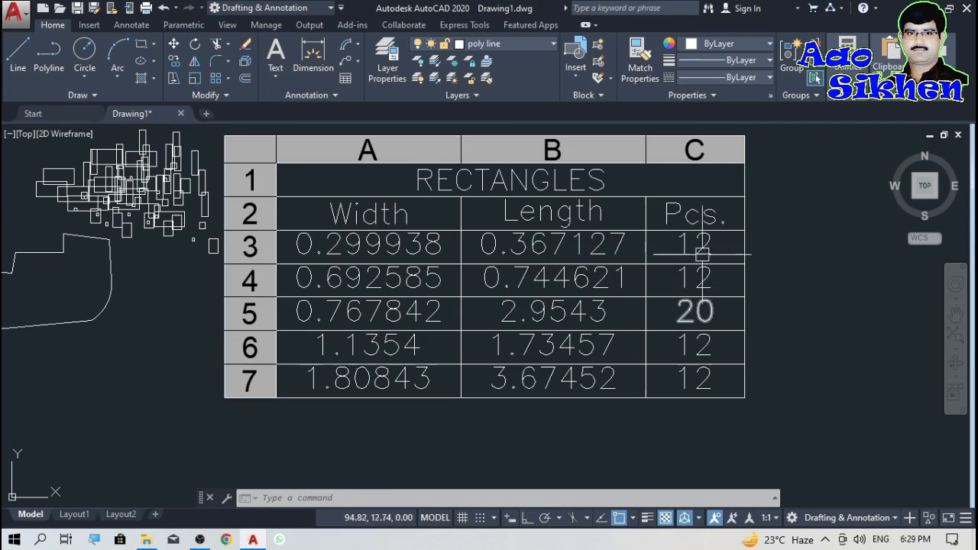
key(Escape)
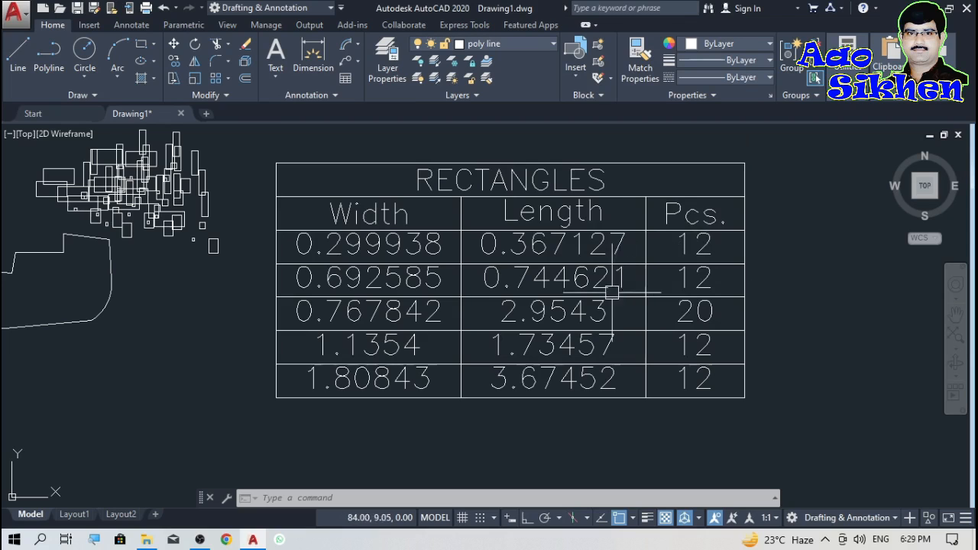
click(616, 382)
key(Escape)
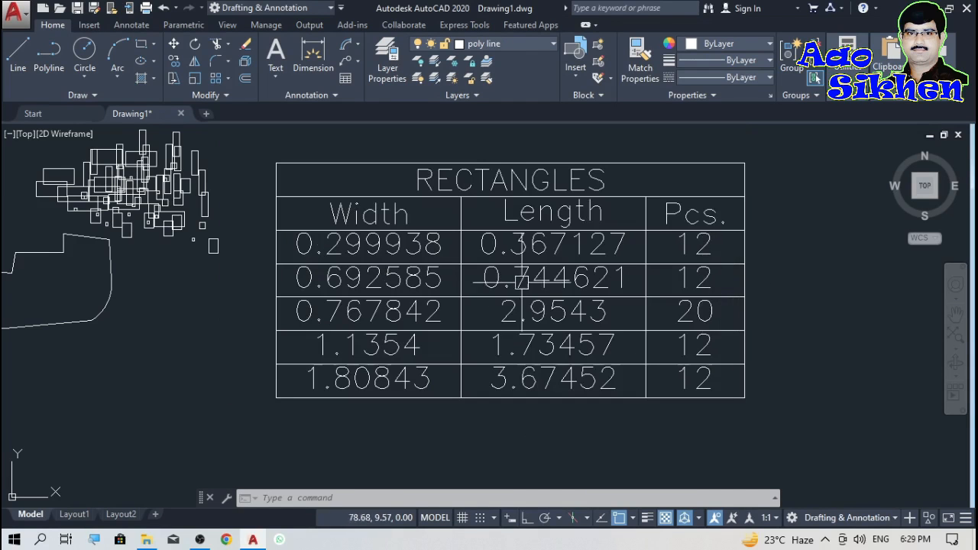
Compare the scattered rectangles above the polyline with the sizes and counts in the RECTANGLES table.
scroll(63, 177, up, 3)
scroll(95, 259, down, 1)
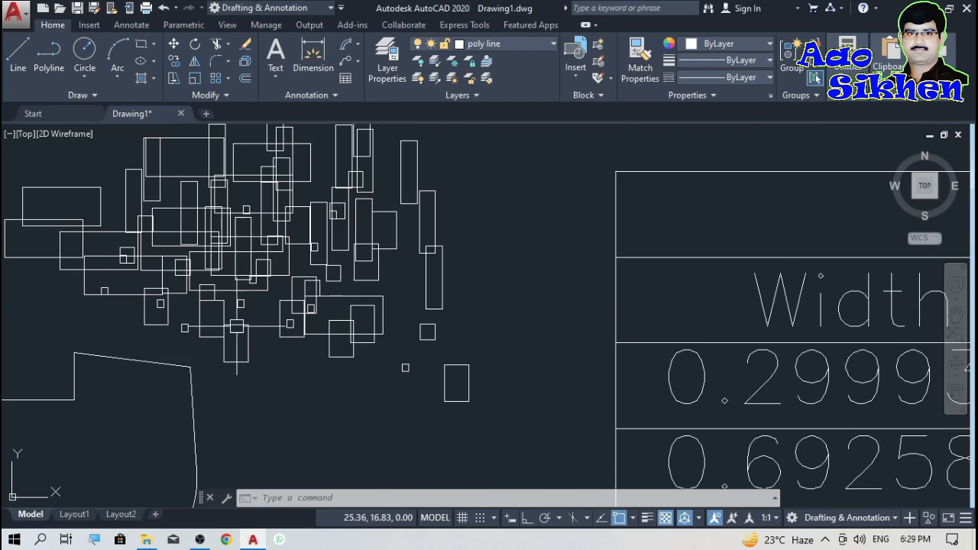
scroll(289, 350, down, 1)
scroll(265, 229, up, 3)
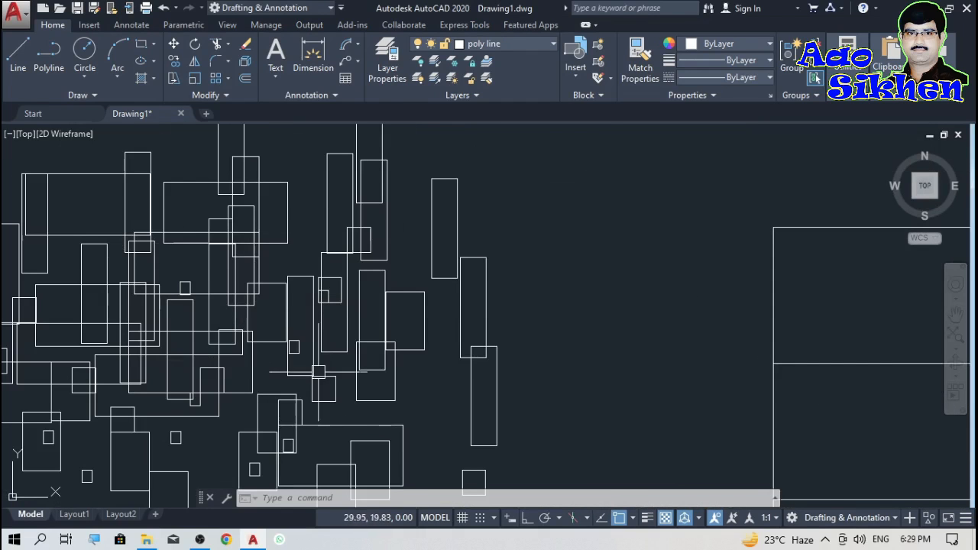
scroll(319, 372, down, 2)
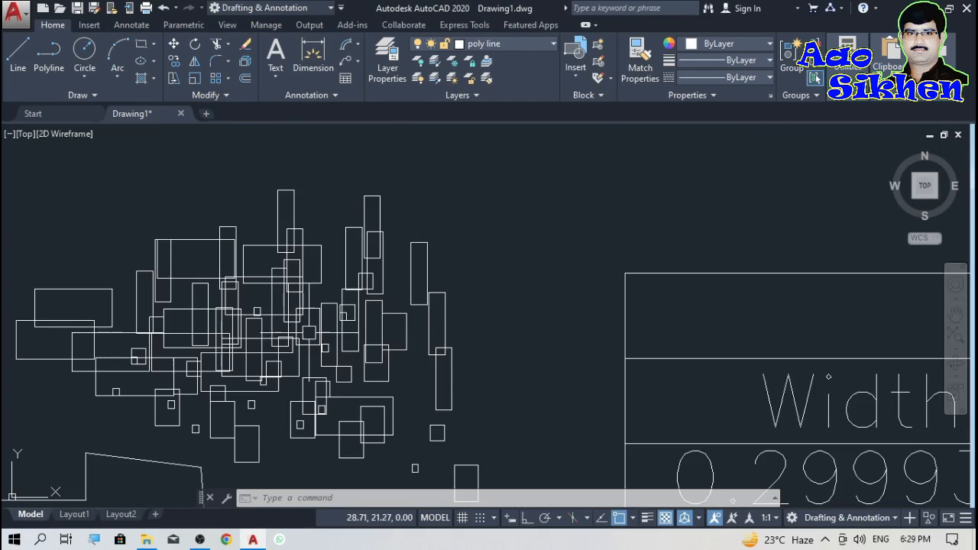
scroll(196, 268, down, 2)
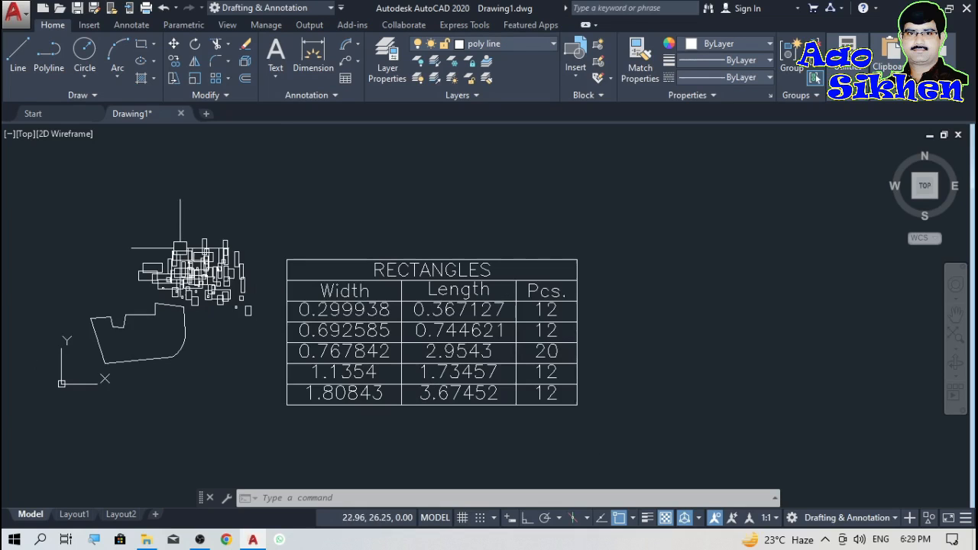
scroll(206, 268, down, 1)
scroll(537, 389, up, 1)
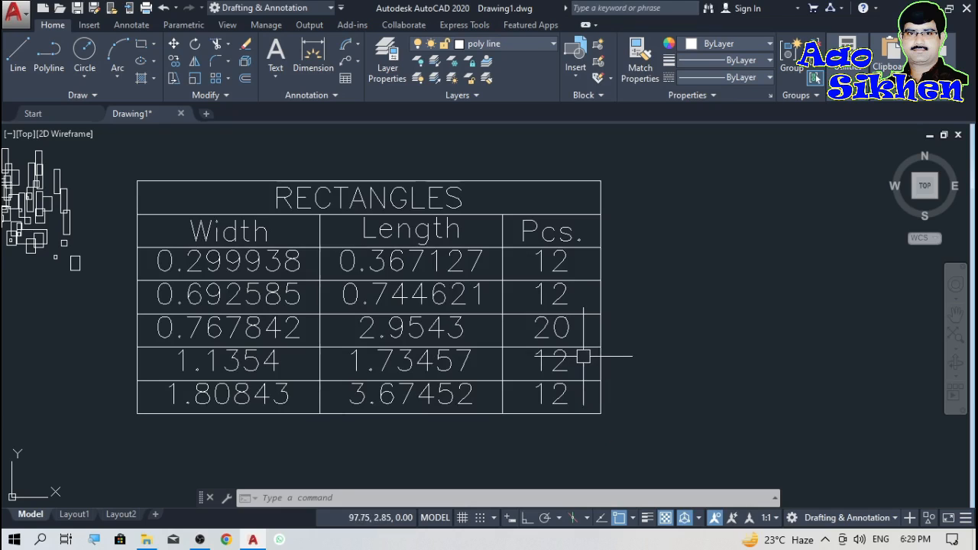
scroll(693, 371, down, 2)
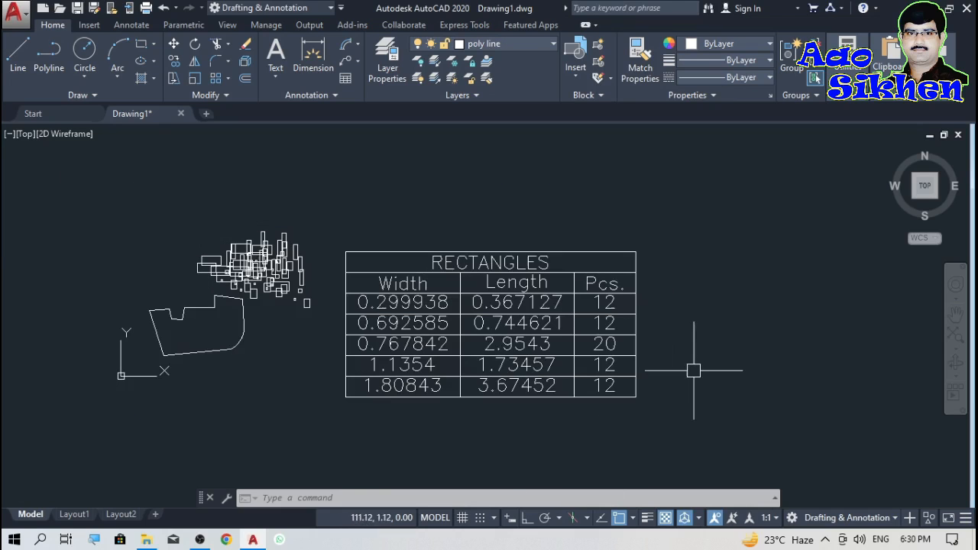
scroll(533, 390, up, 2)
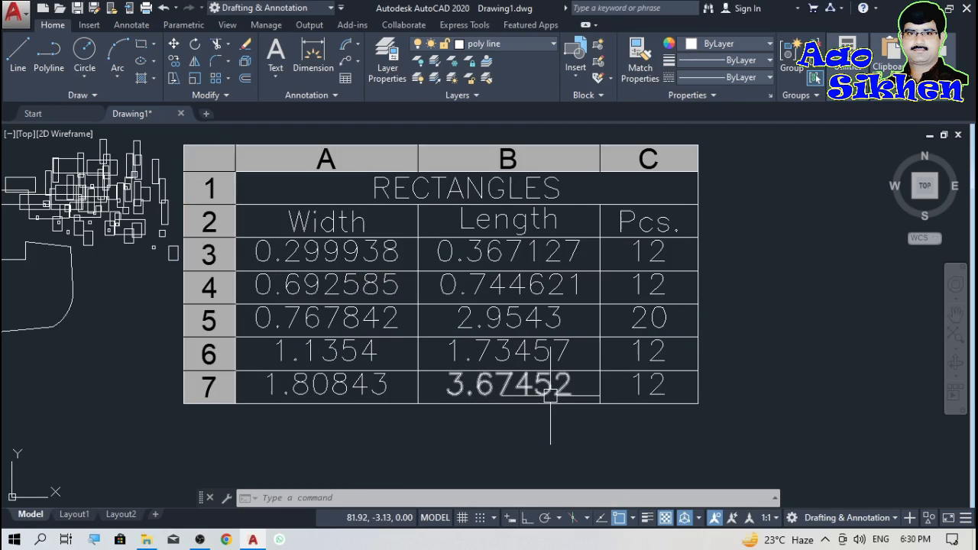
scroll(594, 369, down, 2)
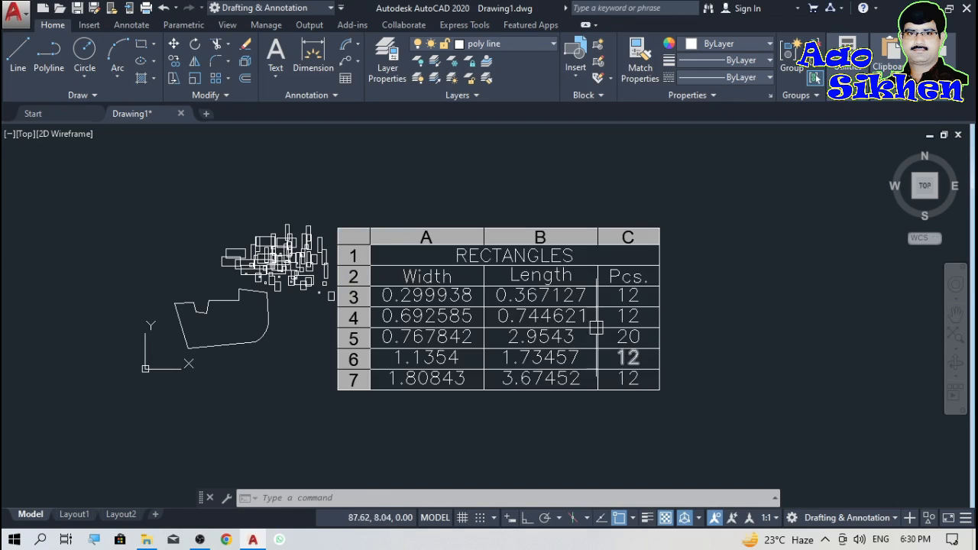
Erase the RECTANGLES table and the scattered rectangles, keeping only the polyline.
click(703, 200)
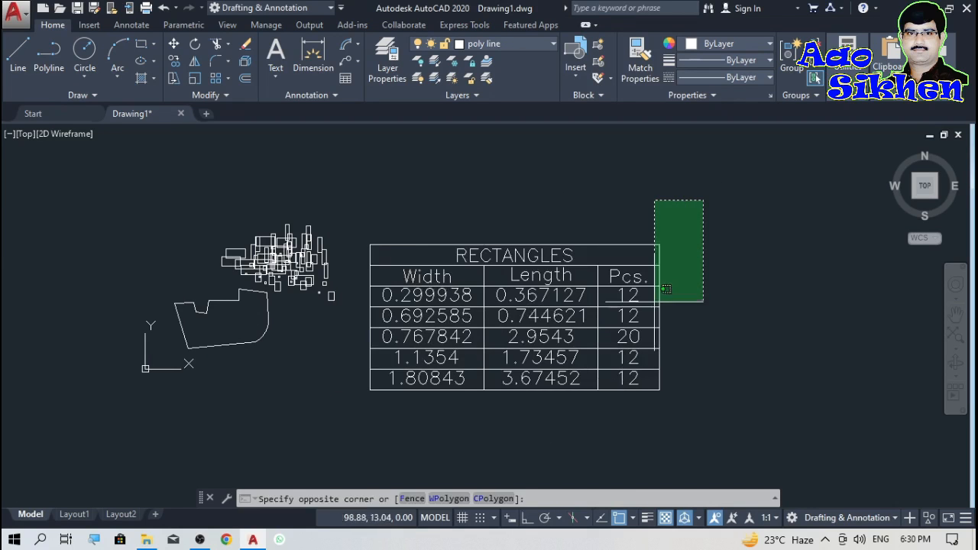
click(326, 411)
key(Delete)
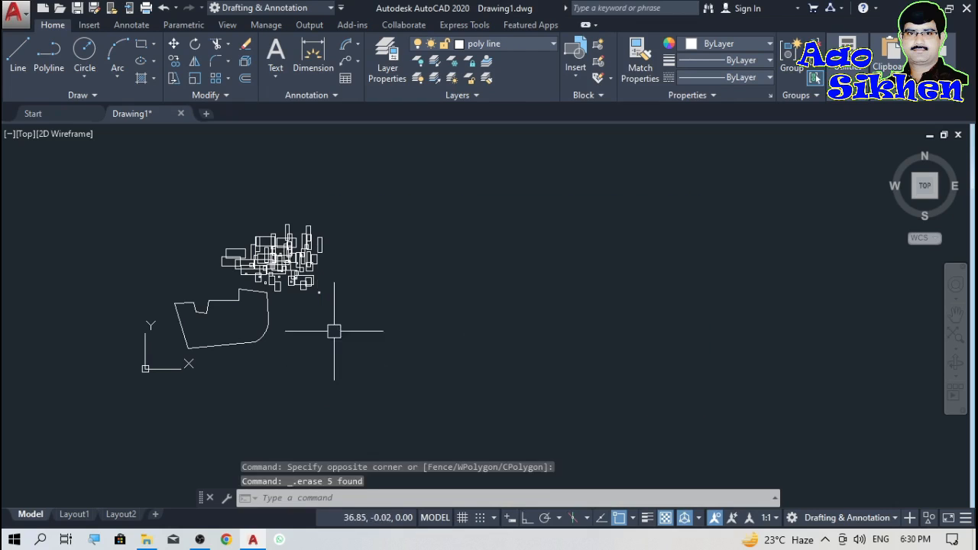
scroll(300, 327, up, 4)
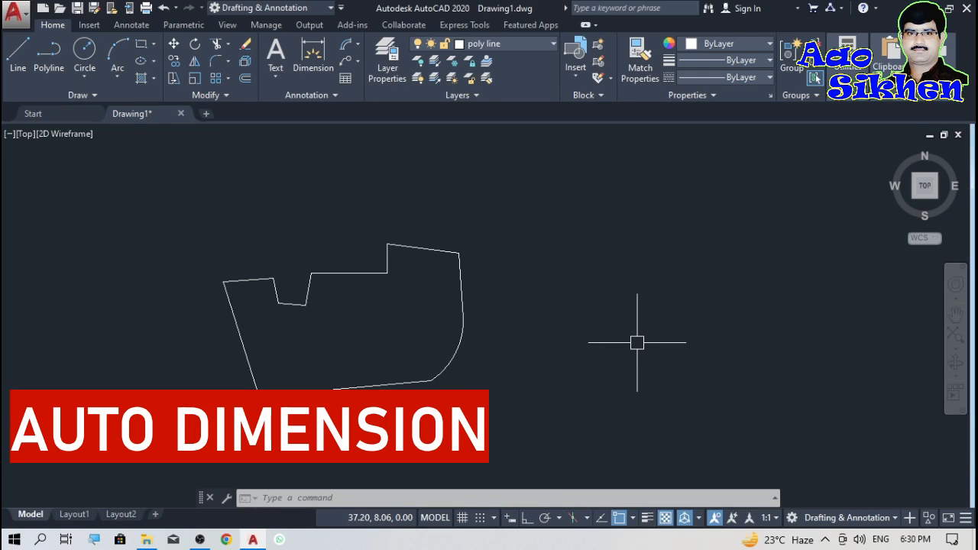
Add a linear dimension between the endpoints of the polyline's slightly sloping upper-left edge, placed close to the edge.
scroll(262, 310, up, 3)
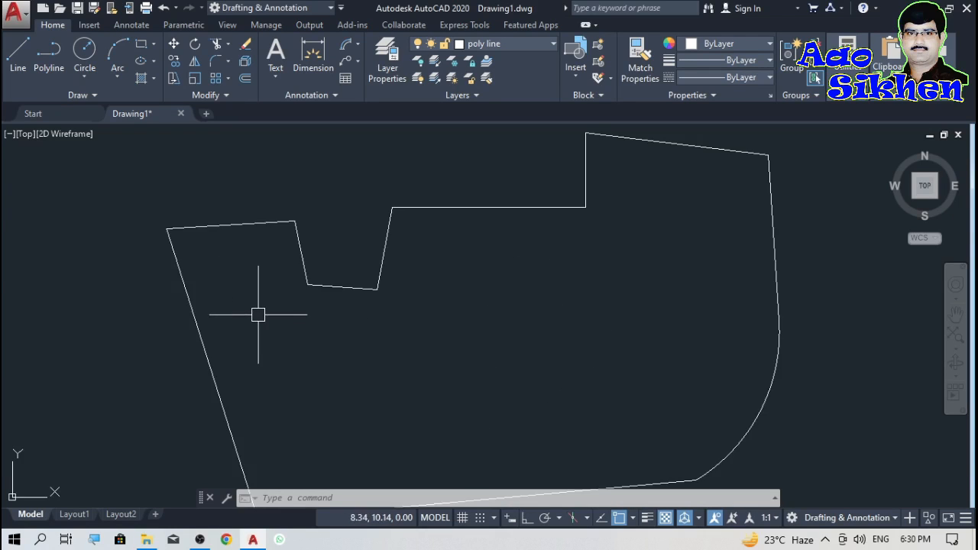
scroll(265, 308, down, 1)
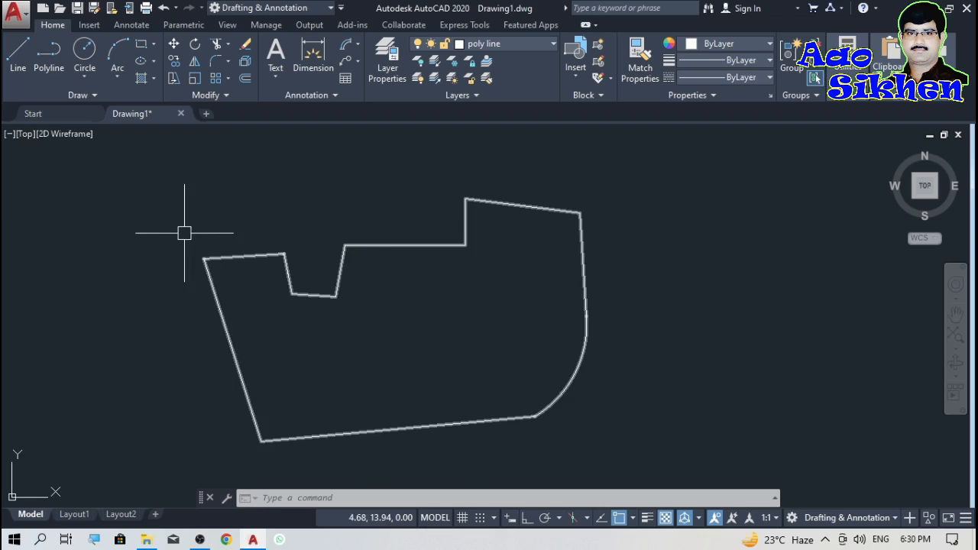
click(358, 44)
click(375, 63)
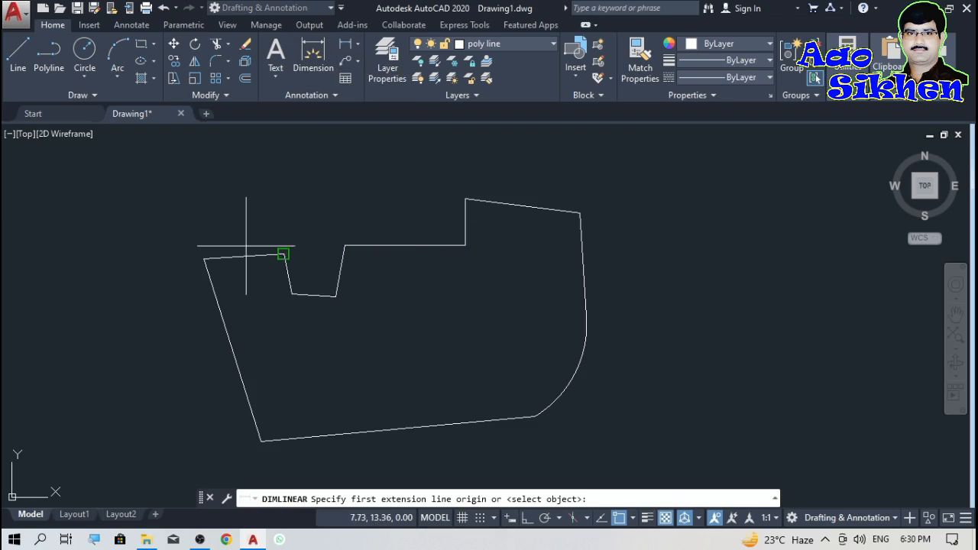
click(210, 256)
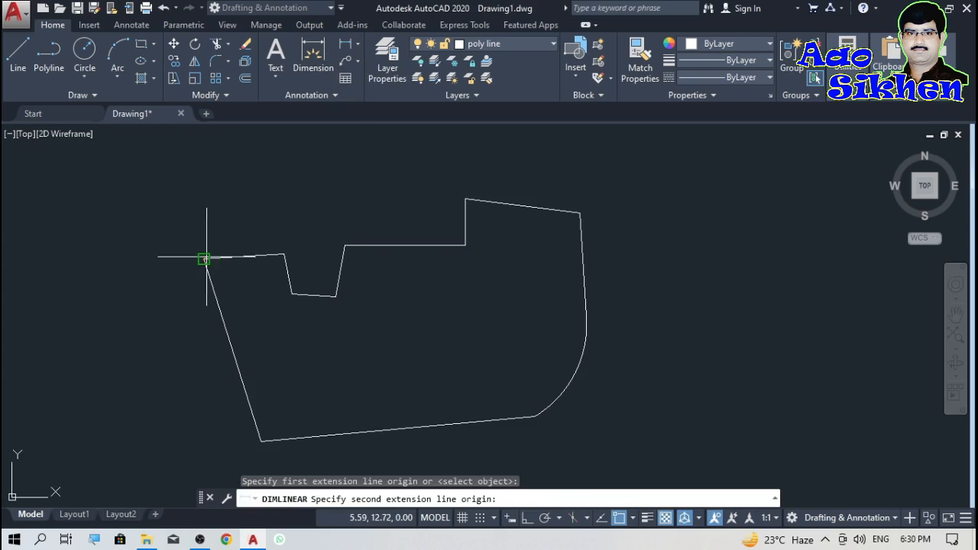
click(282, 253)
click(269, 248)
scroll(233, 259, up, 2)
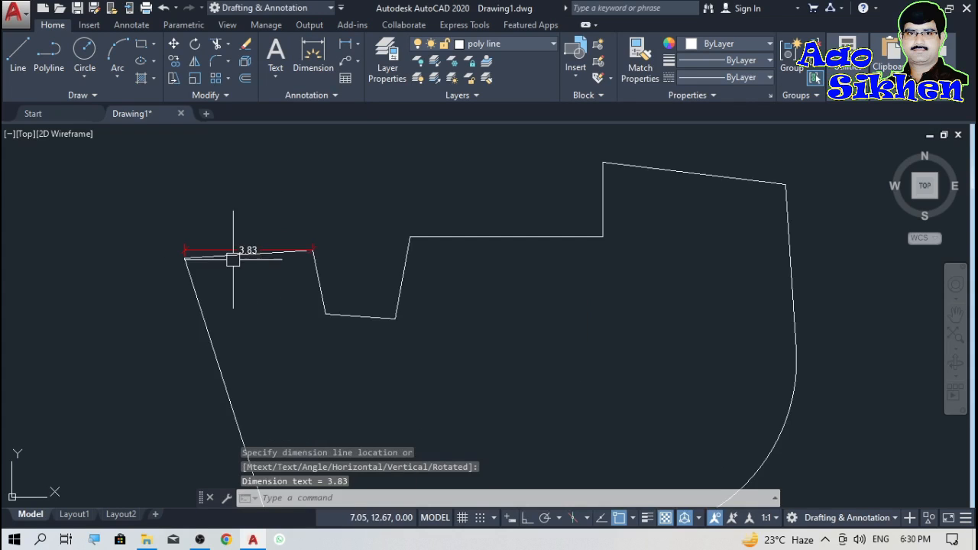
Erase the linear dimension on the polyline's upper-left edge.
click(236, 248)
click(275, 249)
key(Delete)
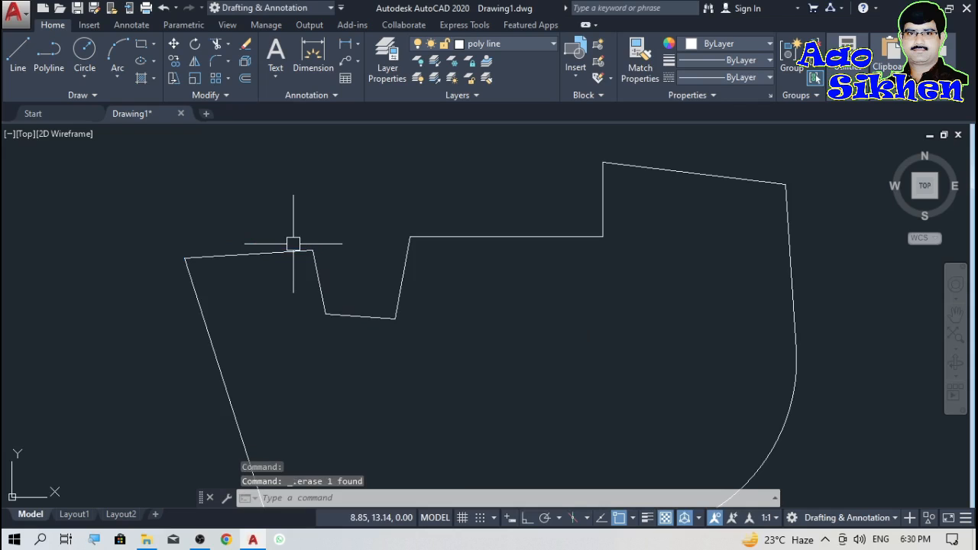
Add an aligned dimension between the endpoints of the polyline's upper-left edge, placed directly along the edge.
click(358, 44)
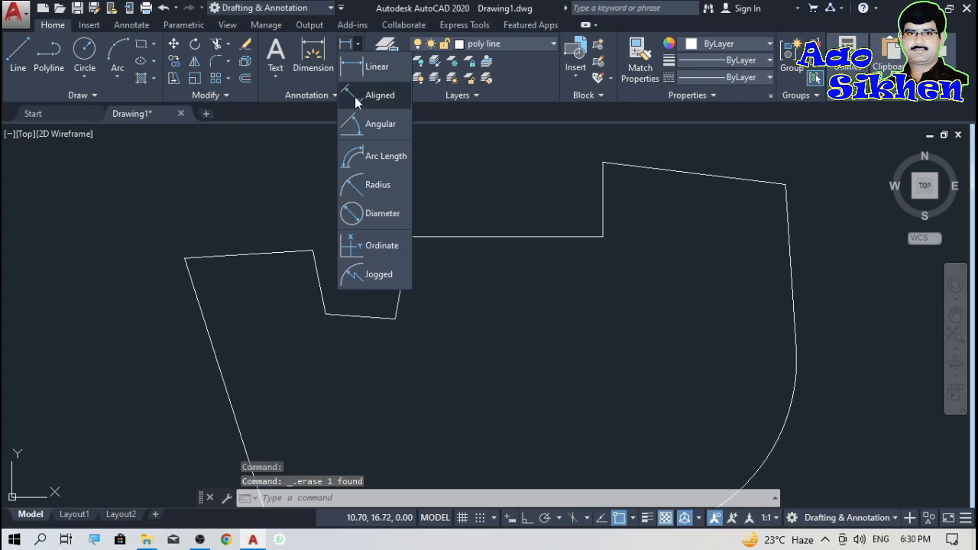
click(358, 95)
click(184, 258)
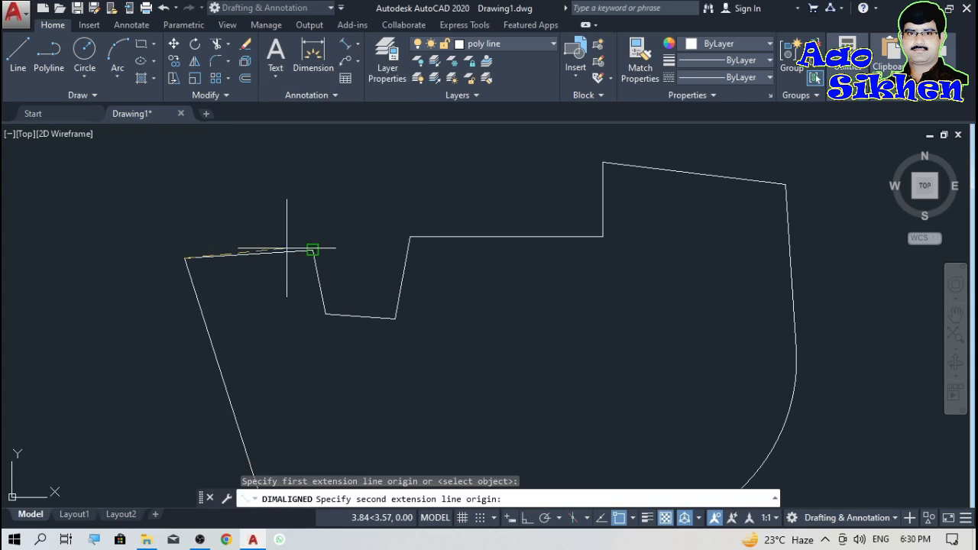
click(312, 250)
click(321, 247)
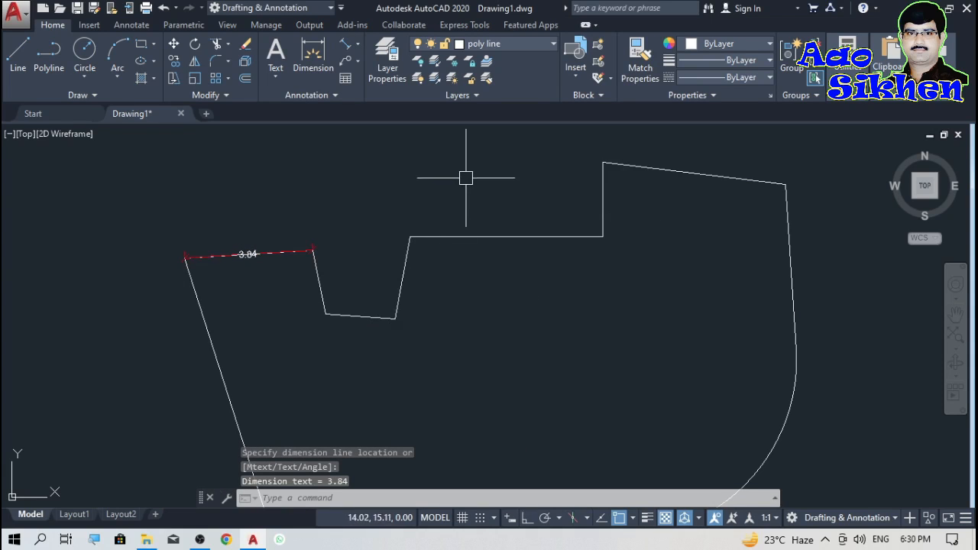
Erase the aligned dimension on the polyline's upper-left edge.
scroll(466, 178, down, 1)
click(259, 209)
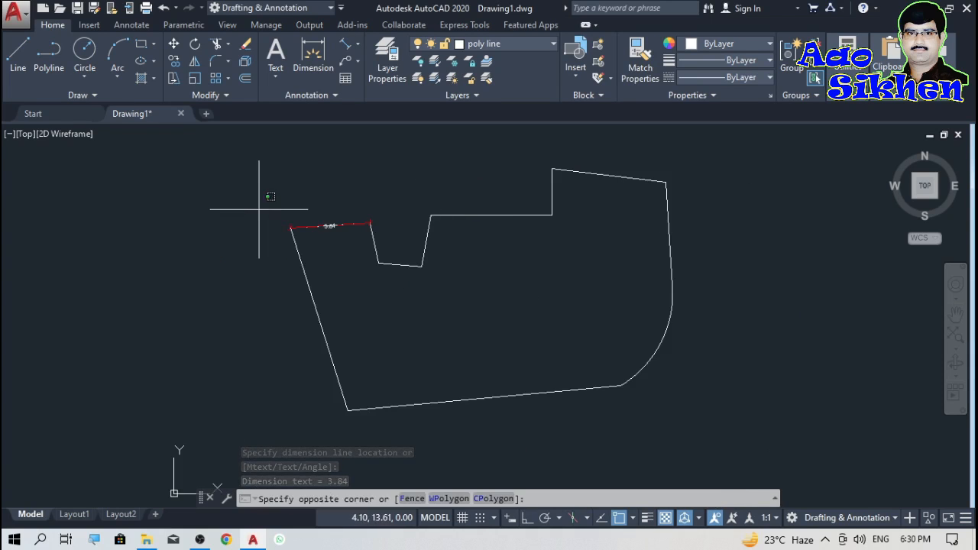
click(378, 237)
key(Delete)
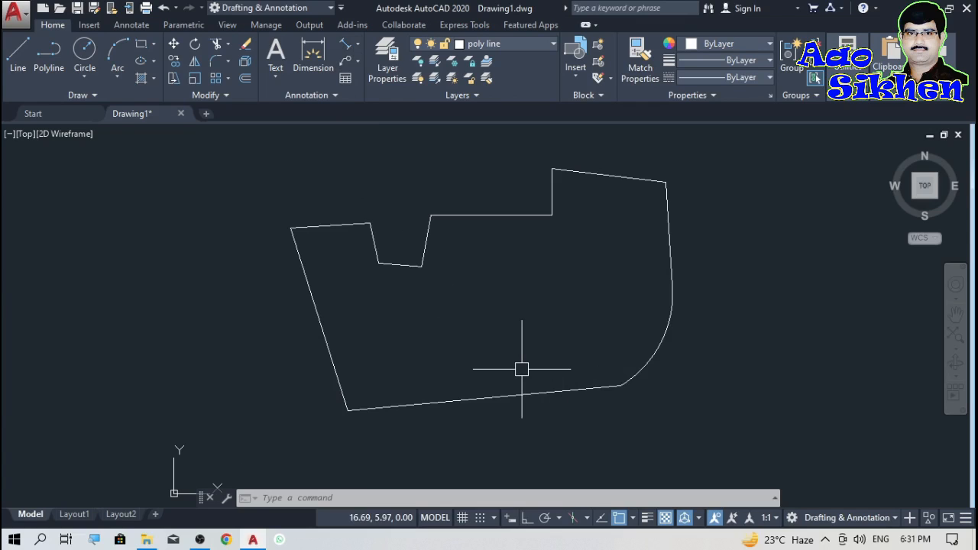
Run QDIM on the whole polyline and place the continuous horizontal dimension line across the middle of the shape.
text(q)
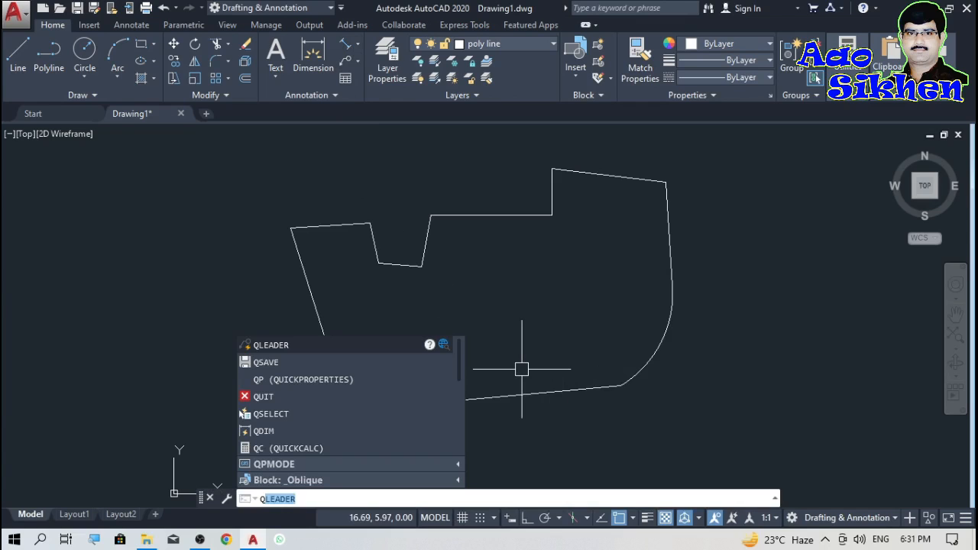
text(dim)
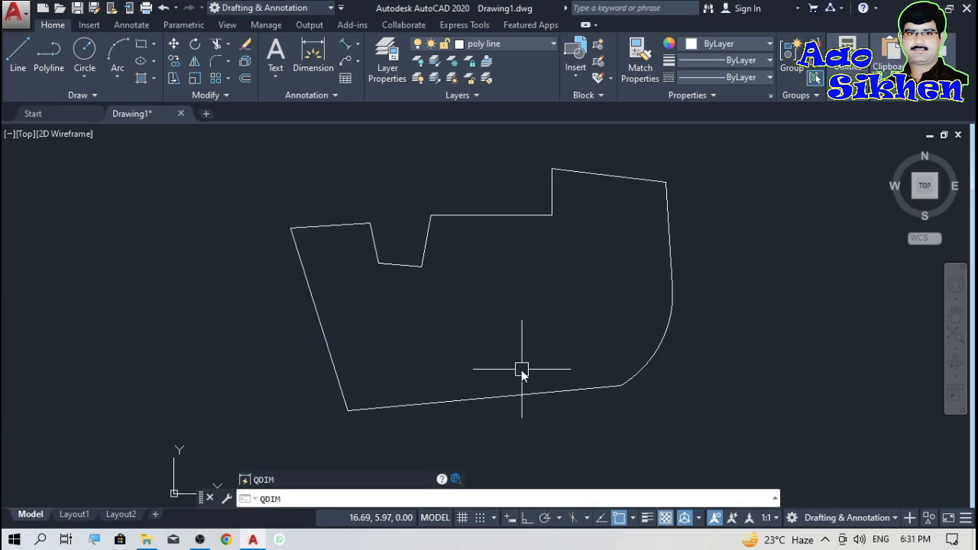
key(Return)
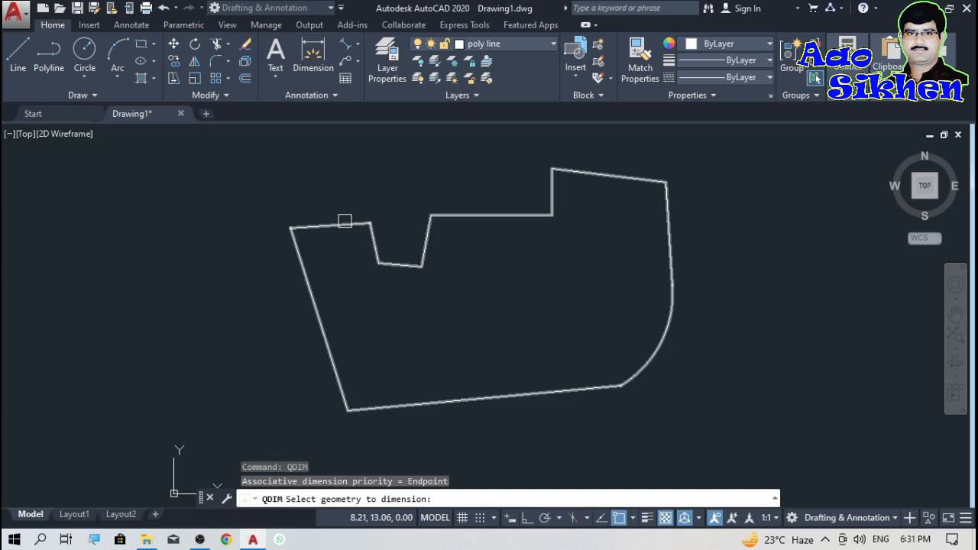
click(245, 166)
click(713, 290)
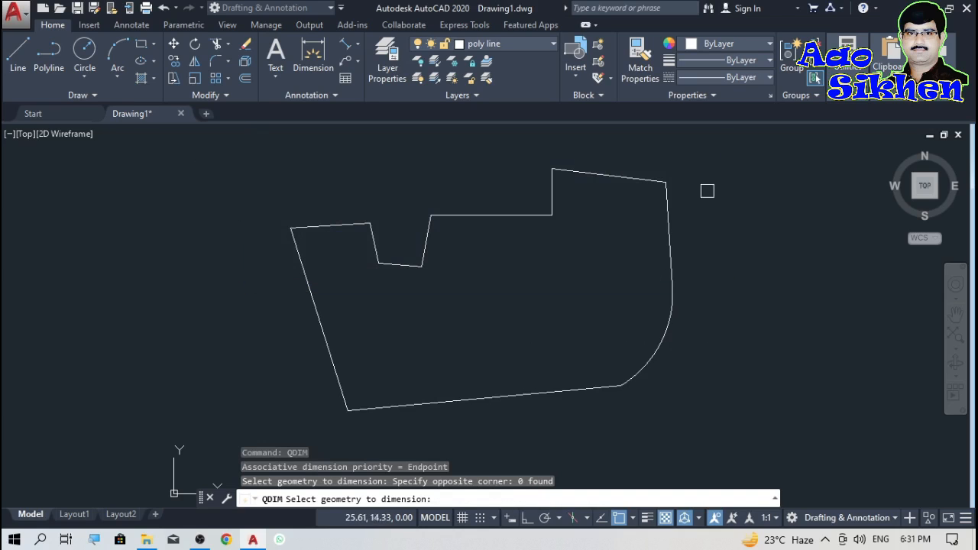
click(701, 137)
click(199, 310)
key(Return)
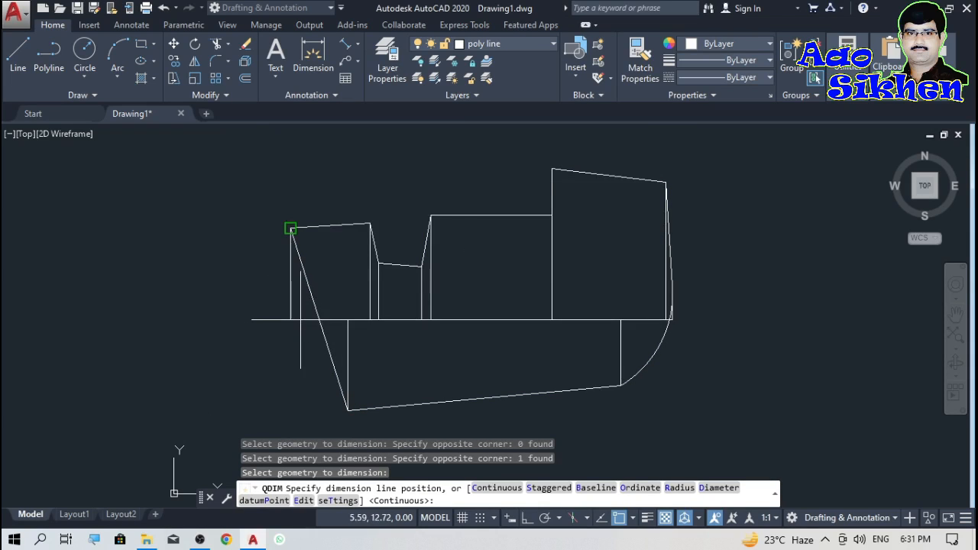
click(518, 301)
scroll(422, 319, up, 2)
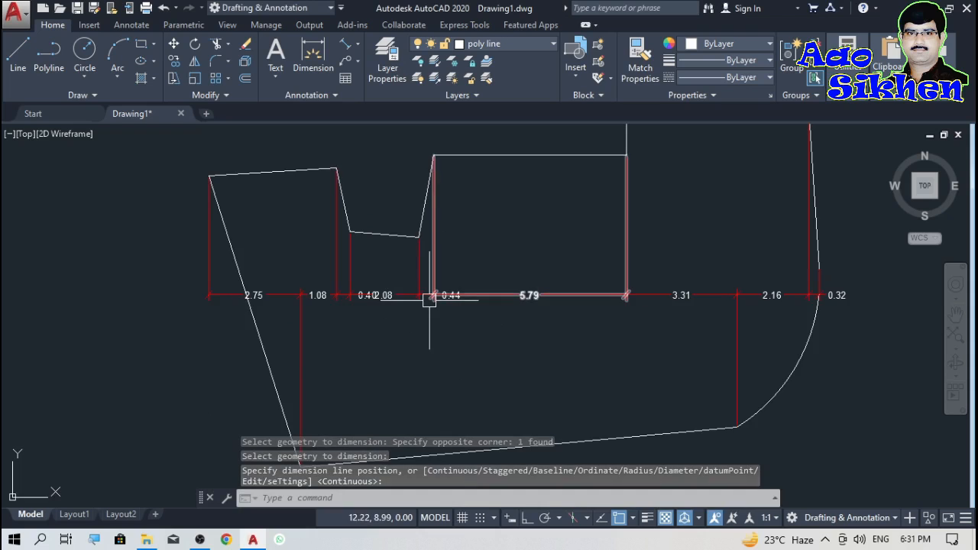
scroll(430, 295, down, 2)
scroll(492, 304, up, 2)
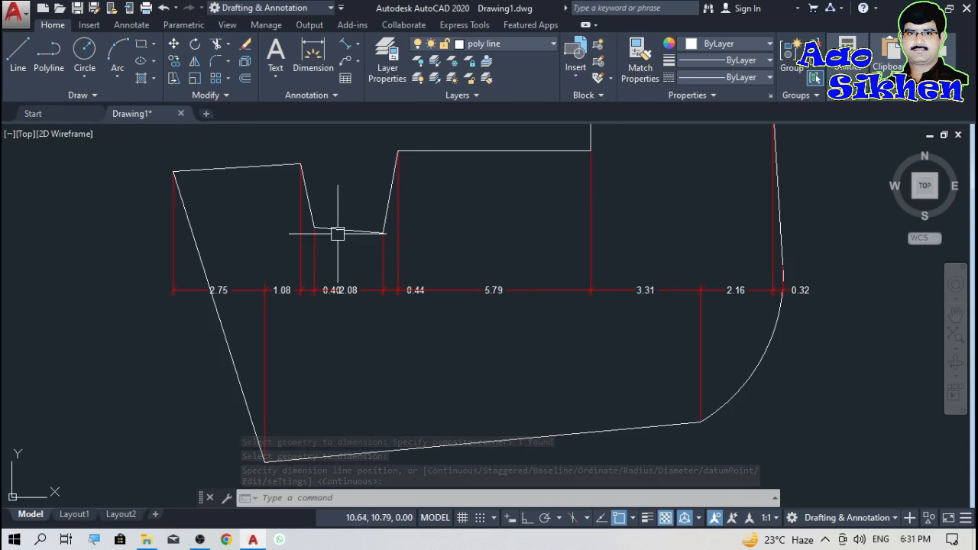
scroll(587, 312, down, 2)
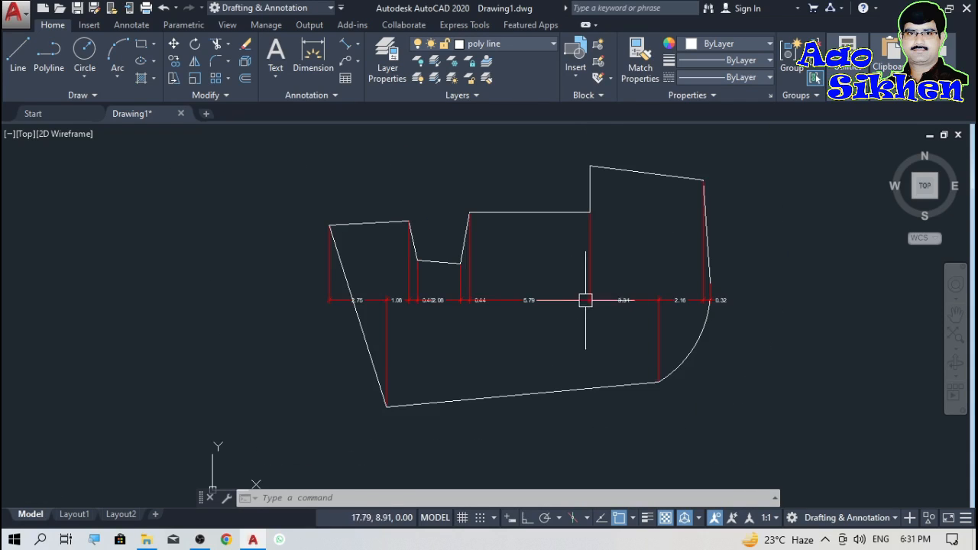
Erase all the QDIM dimensions from the polyline.
click(669, 273)
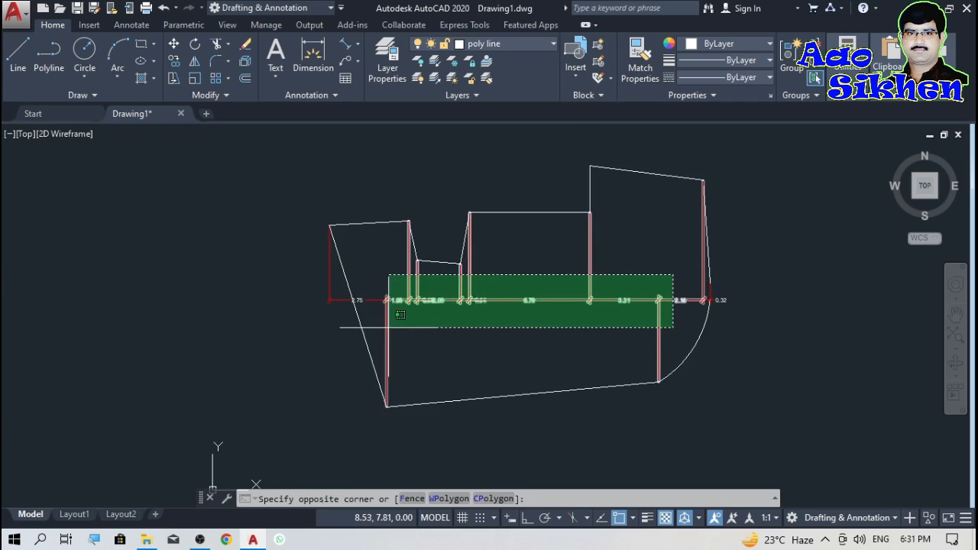
click(382, 327)
key(Delete)
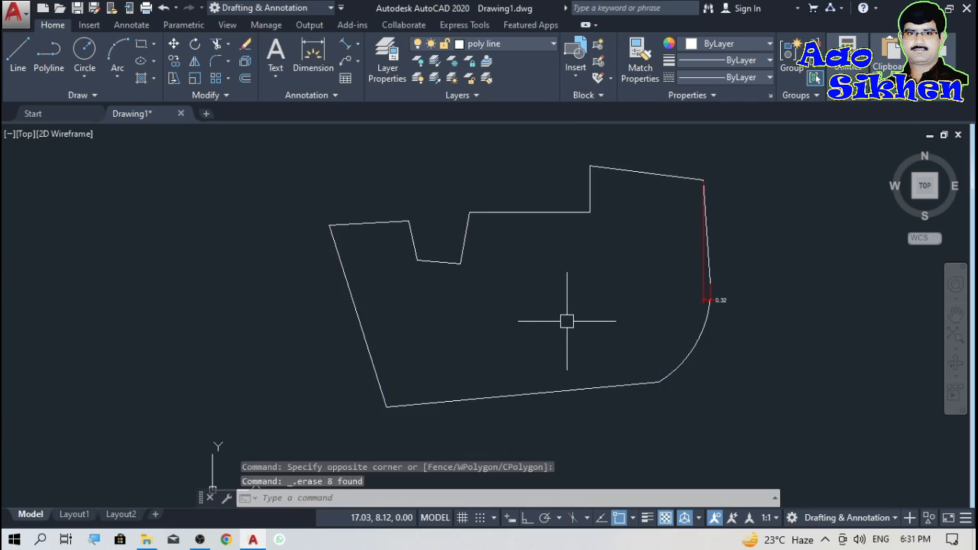
click(687, 159)
click(713, 305)
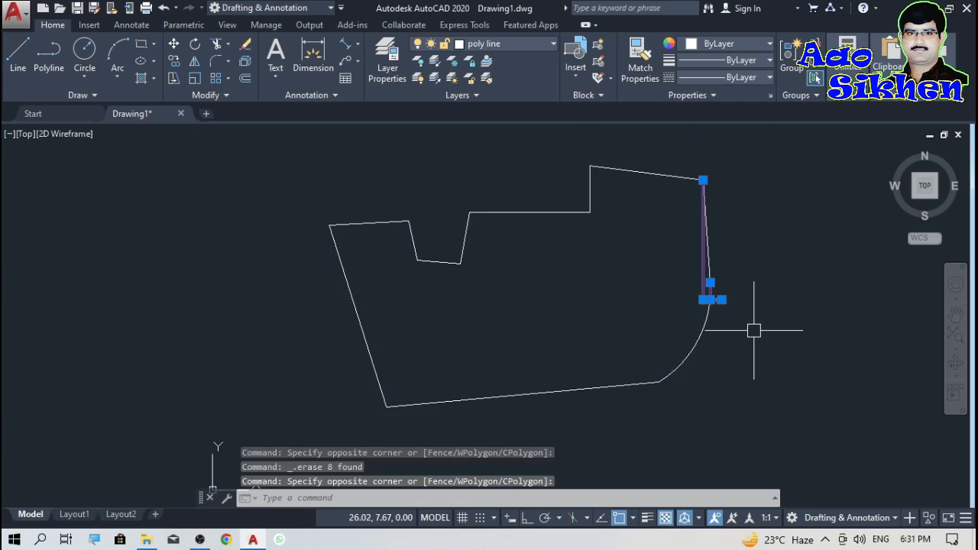
key(Delete)
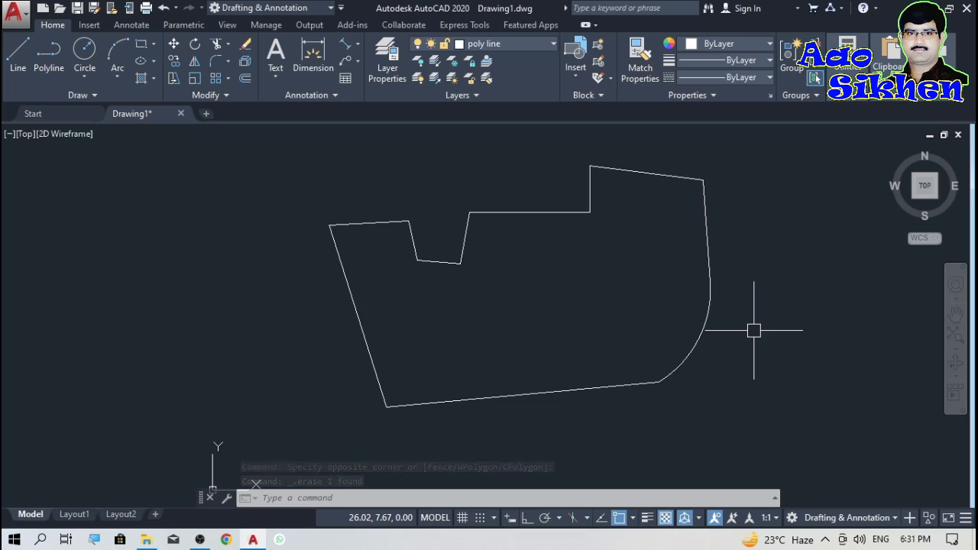
Run the AD routine on the polyline to dimension all of its segments automatically, keeping the default options.
middle_drag(377, 338, 304, 343)
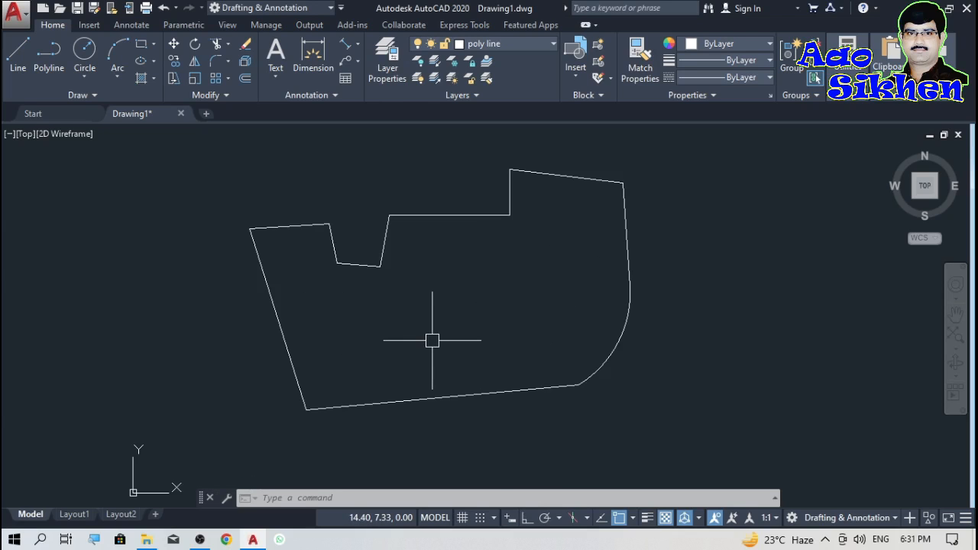
text(ad)
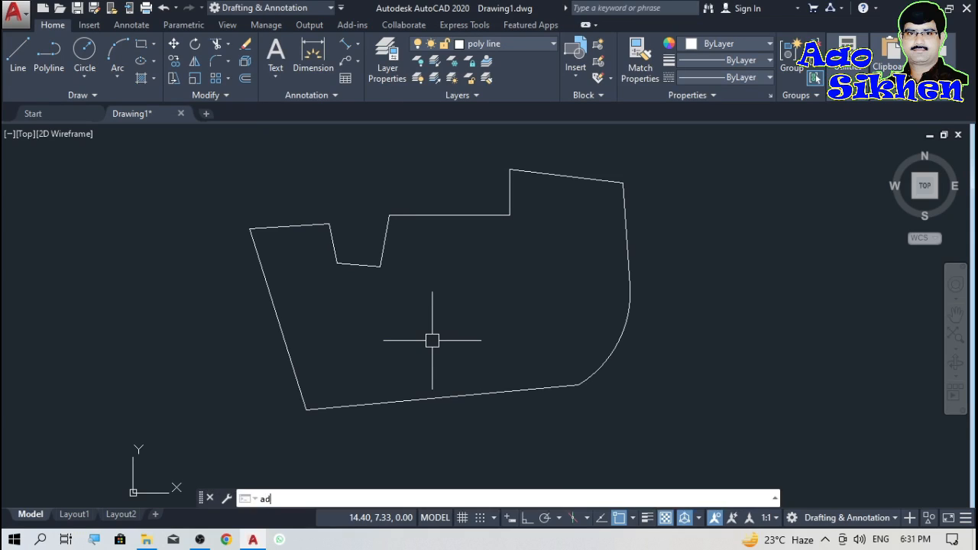
key(Return)
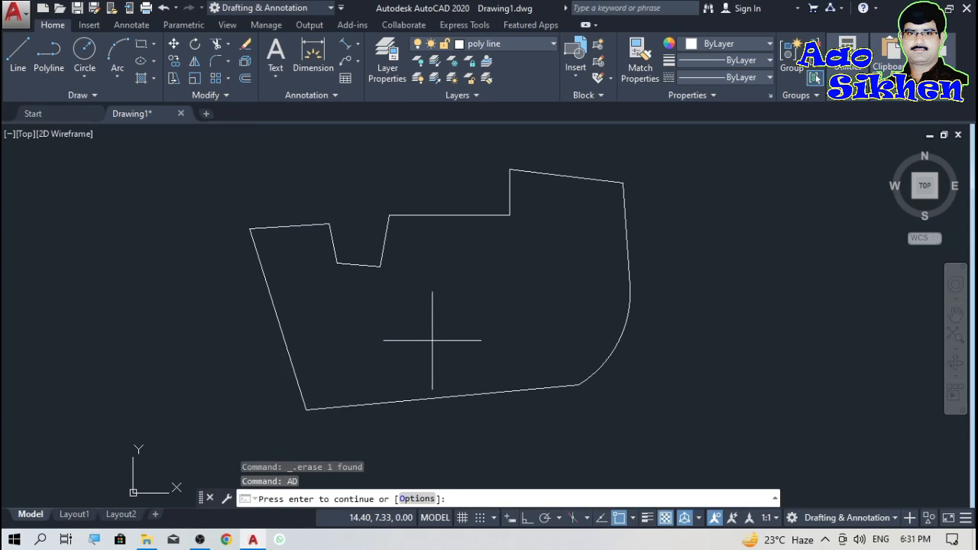
key(Return)
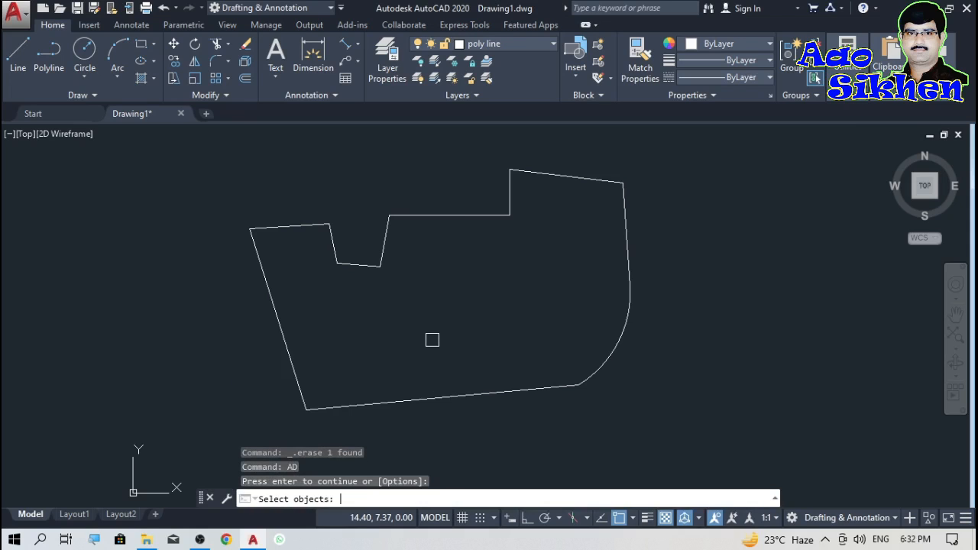
click(379, 407)
key(Return)
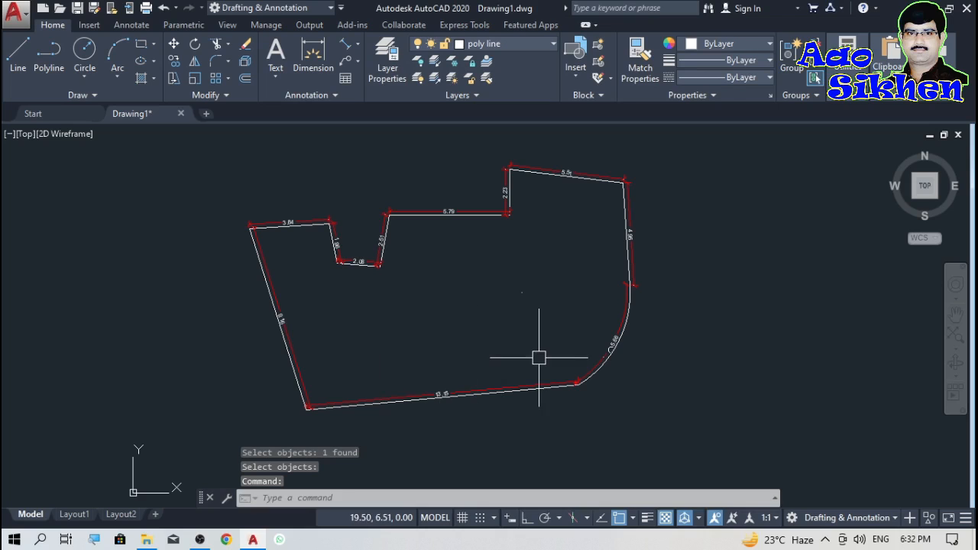
Examine the automatic dimensions along the polyline's straight edges, notch and curved corner.
scroll(284, 244, up, 4)
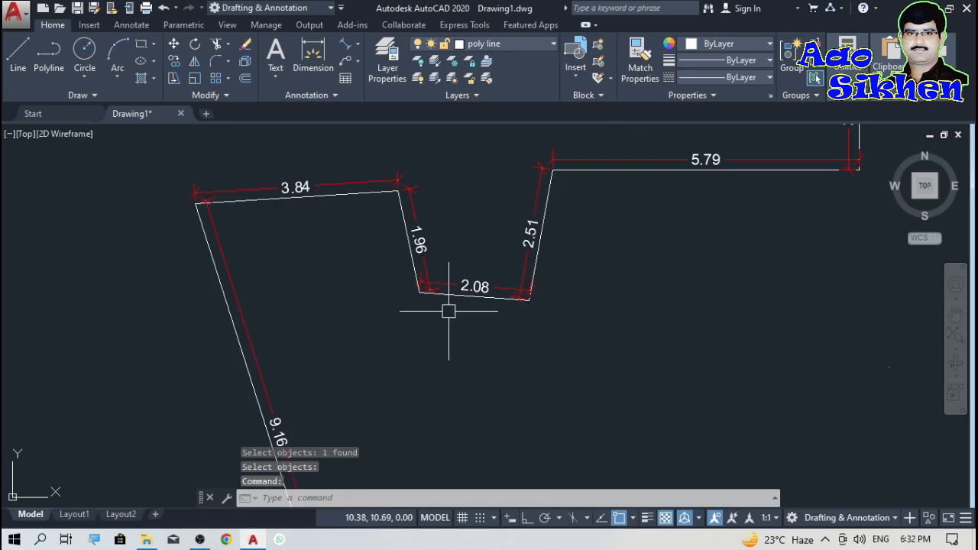
scroll(449, 311, up, 2)
scroll(323, 334, down, 2)
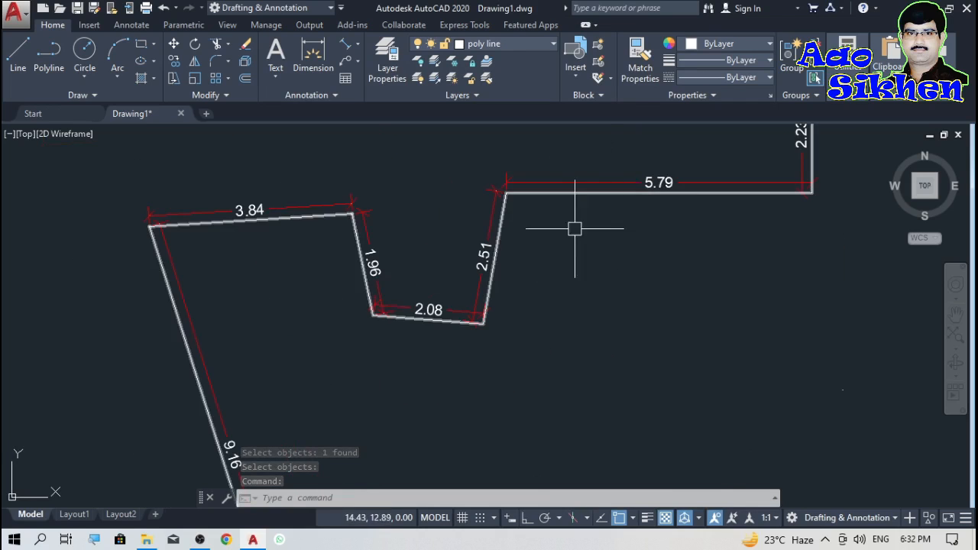
scroll(449, 239, down, 3)
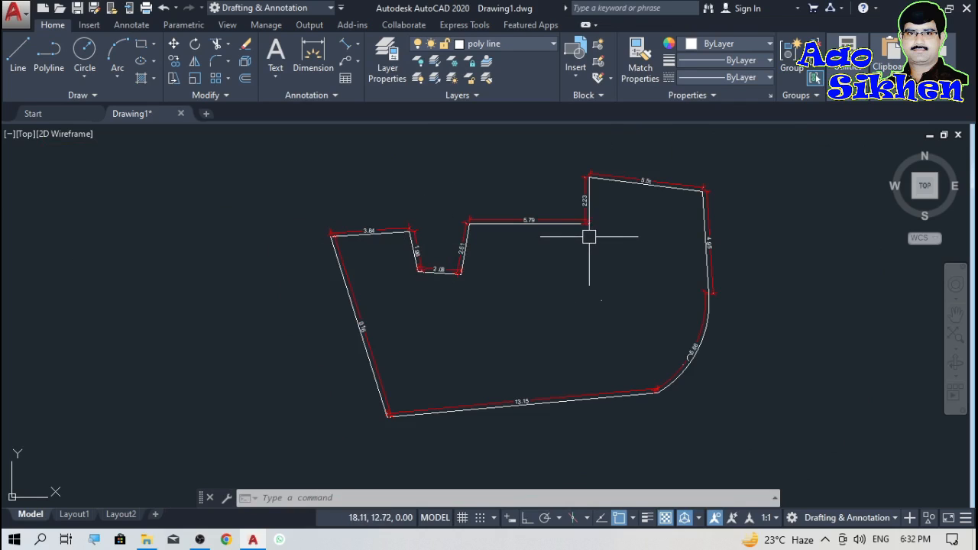
scroll(708, 362, up, 3)
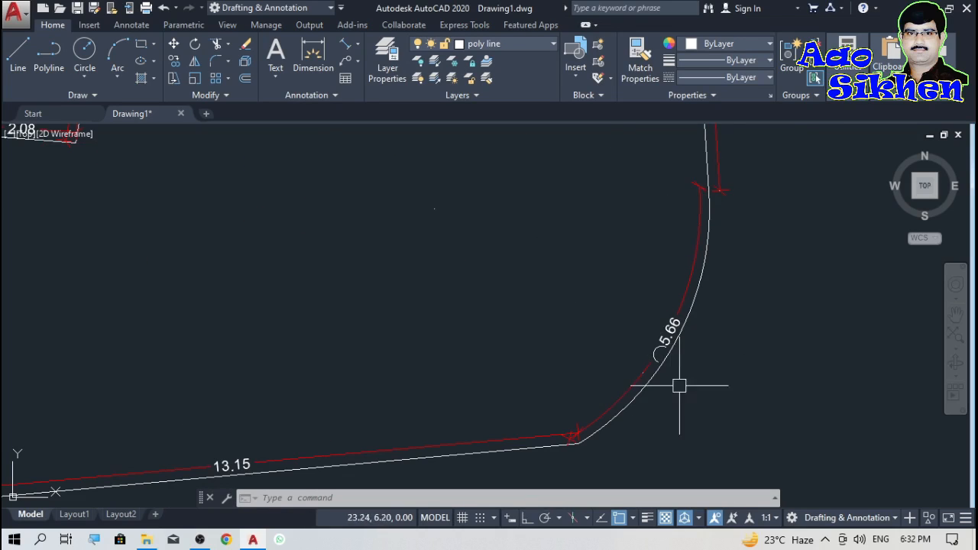
scroll(690, 349, up, 2)
scroll(692, 306, down, 4)
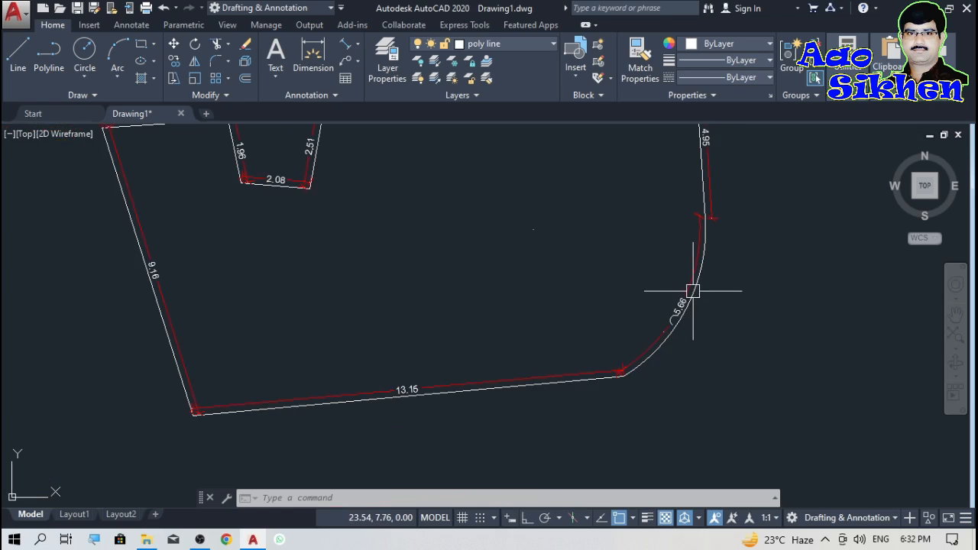
scroll(338, 390, up, 3)
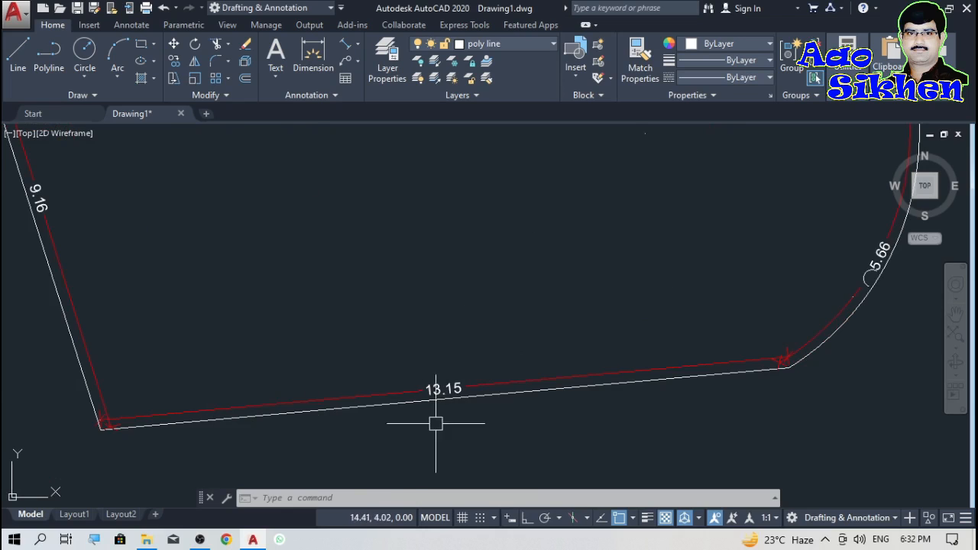
scroll(455, 416, up, 2)
scroll(505, 397, down, 4)
scroll(506, 397, down, 4)
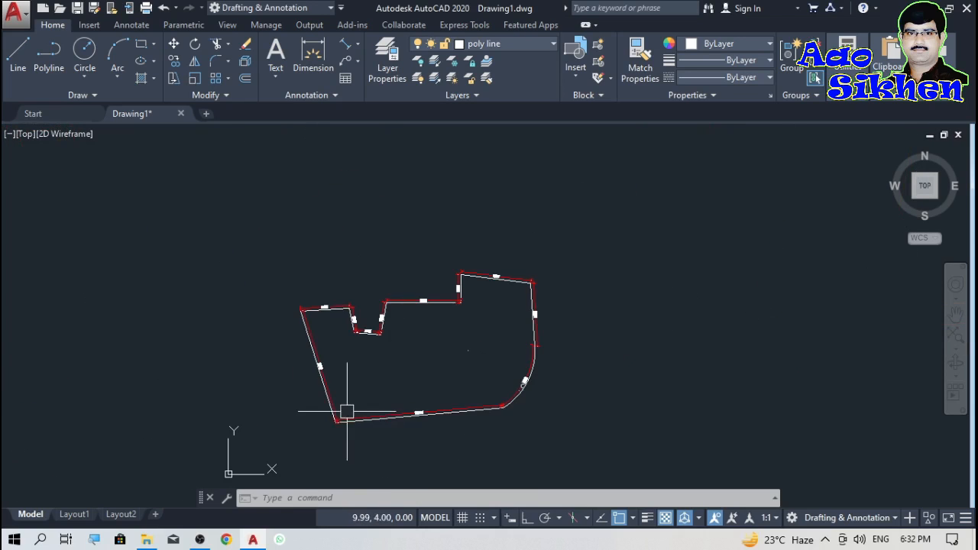
scroll(357, 329, up, 2)
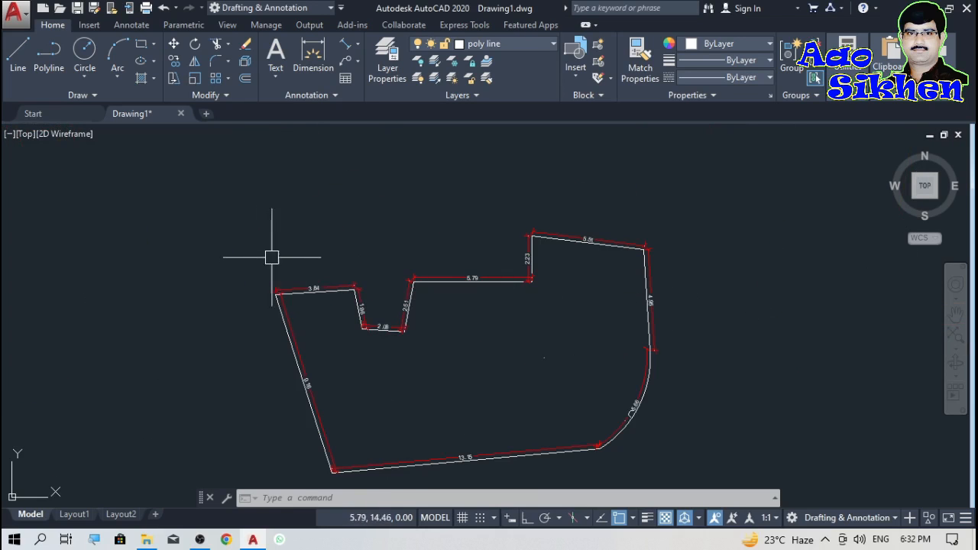
scroll(268, 258, down, 2)
scroll(416, 321, up, 2)
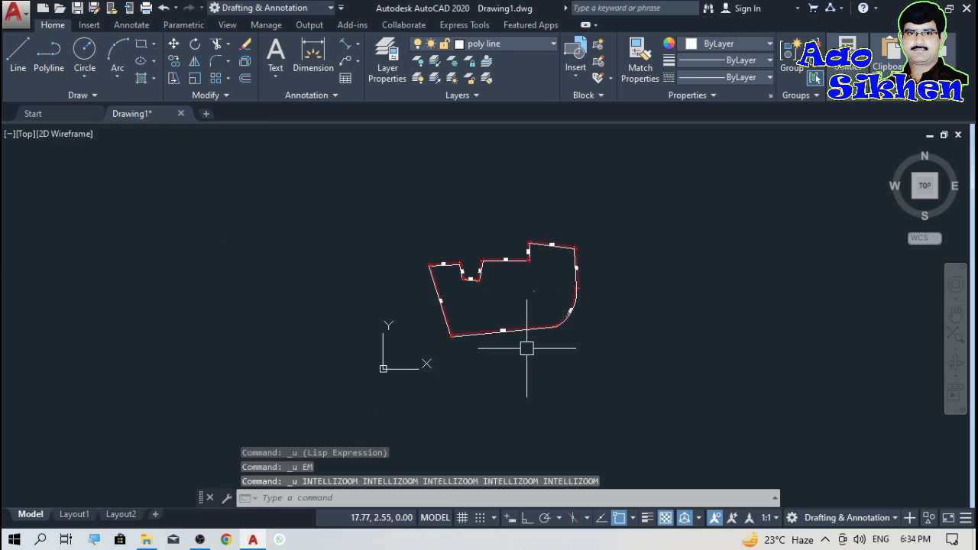
Draw three connected vertical line segments upward from 0,0 with Ortho on, with lengths 5, 8 and 10.
scroll(246, 314, down, 3)
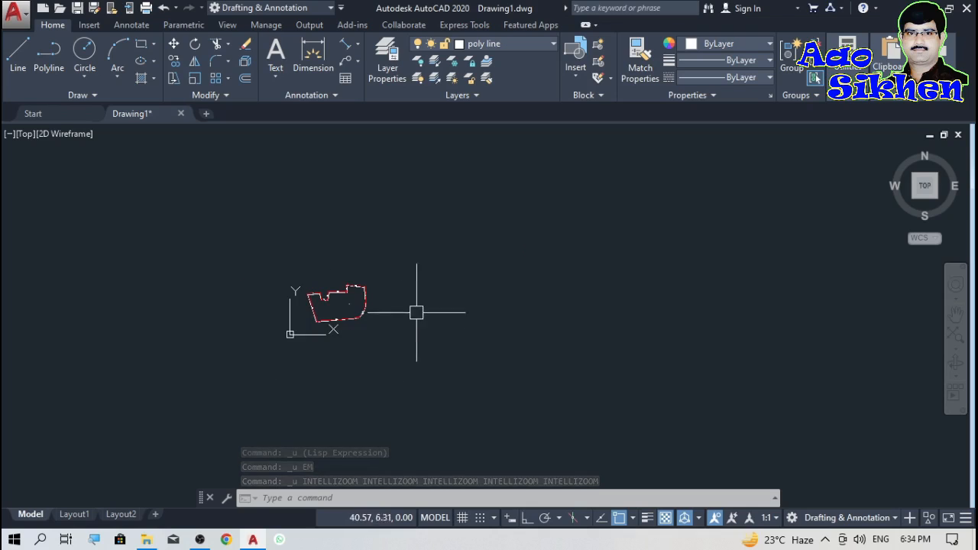
scroll(415, 313, up, 4)
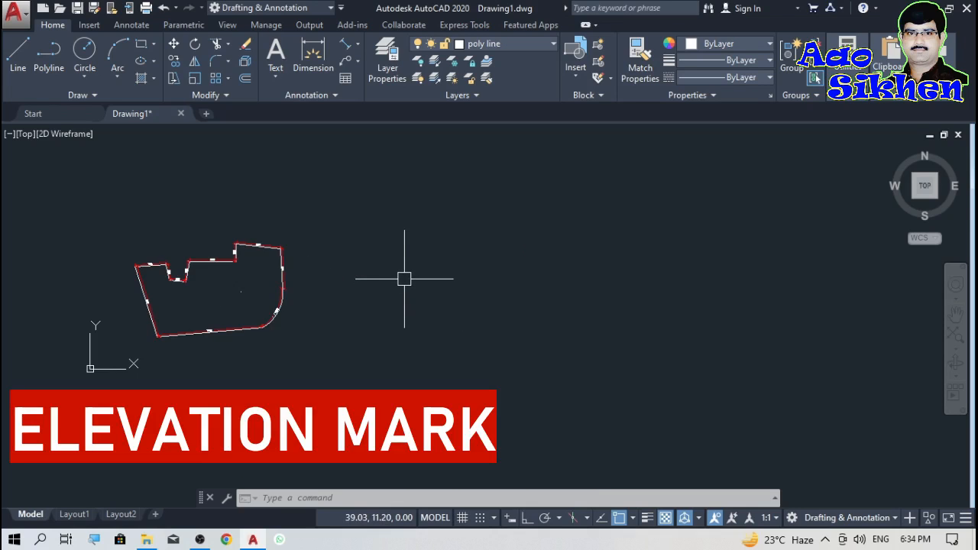
scroll(355, 218, up, 3)
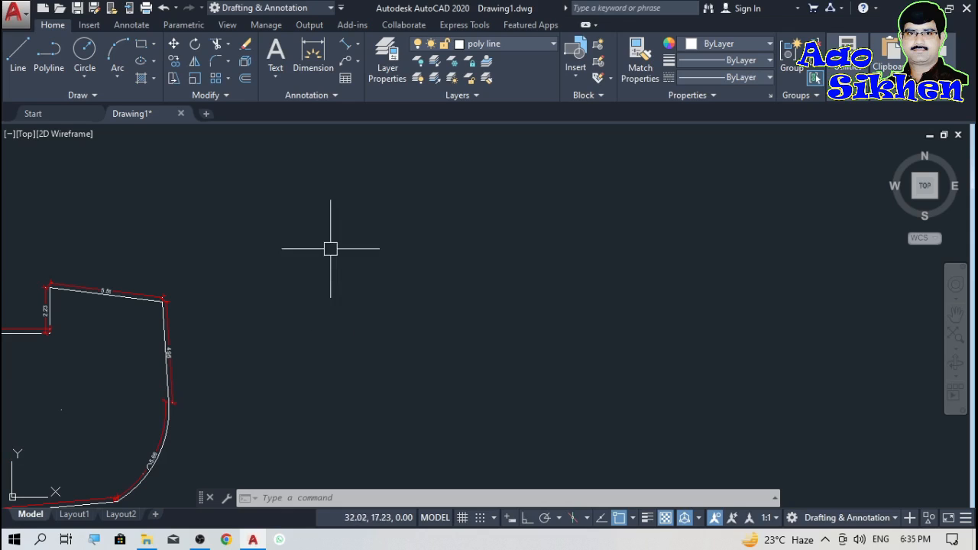
click(29, 62)
scroll(282, 225, down, 2)
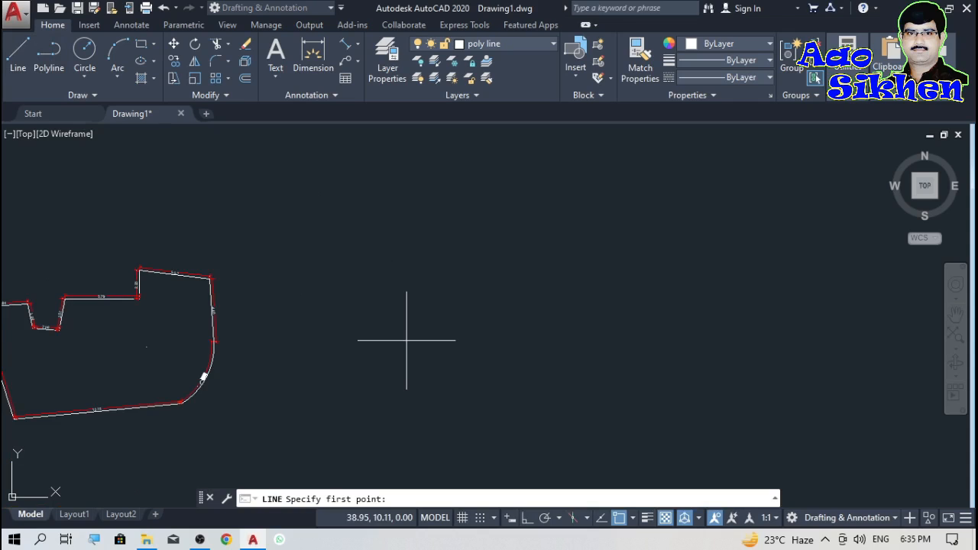
scroll(458, 273, down, 1)
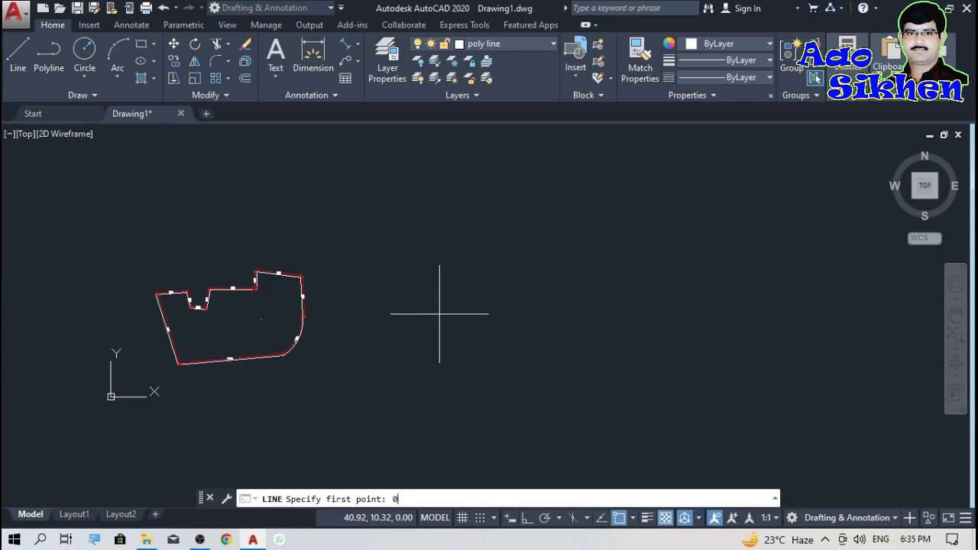
key(Return)
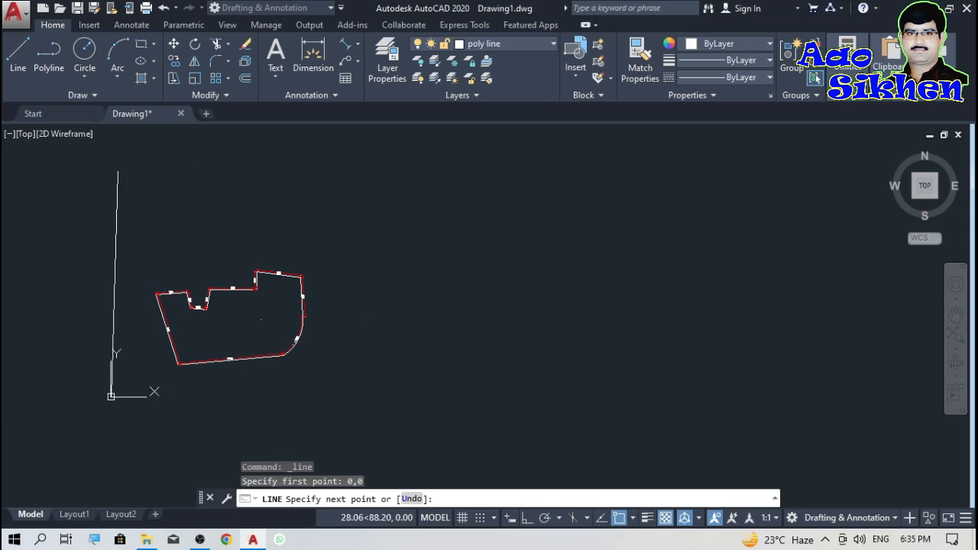
key(F8)
scroll(107, 266, up, 2)
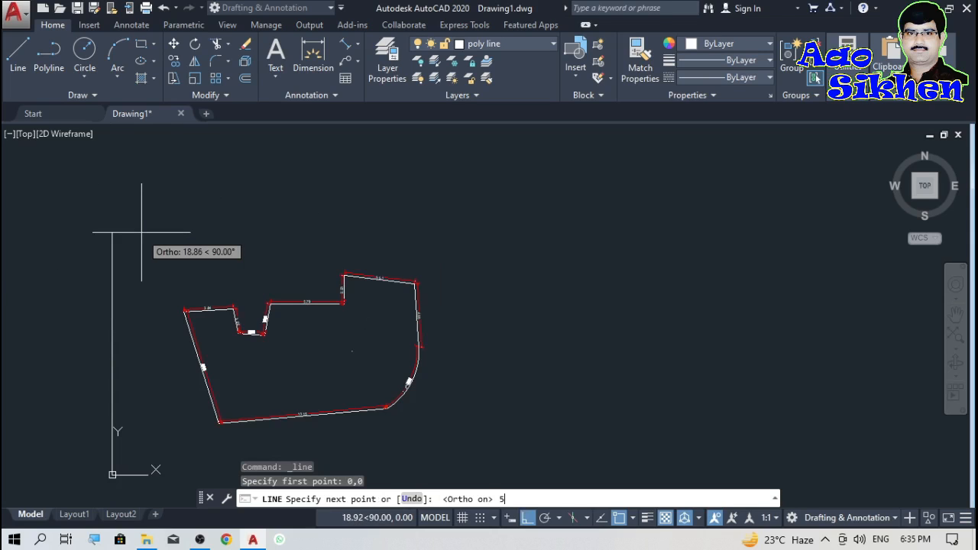
key(Return)
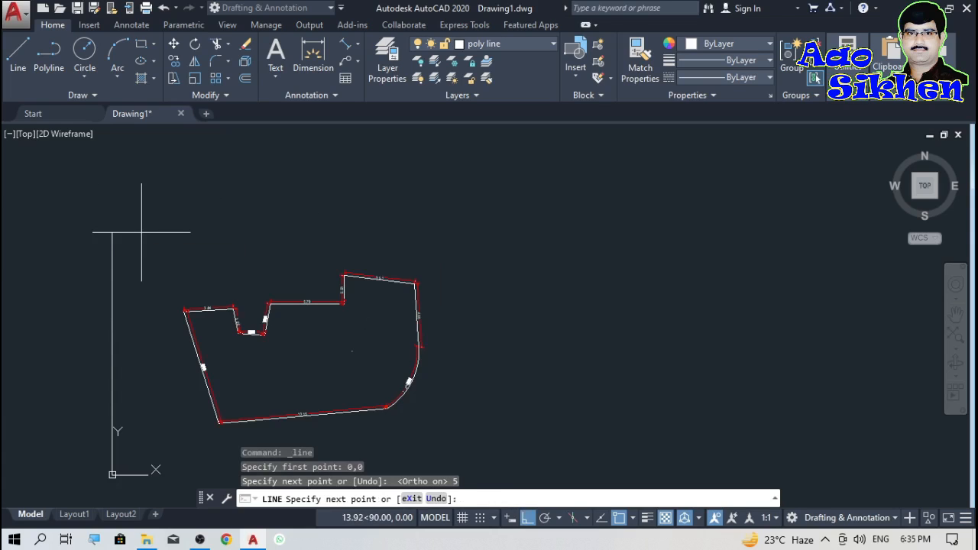
key(Return)
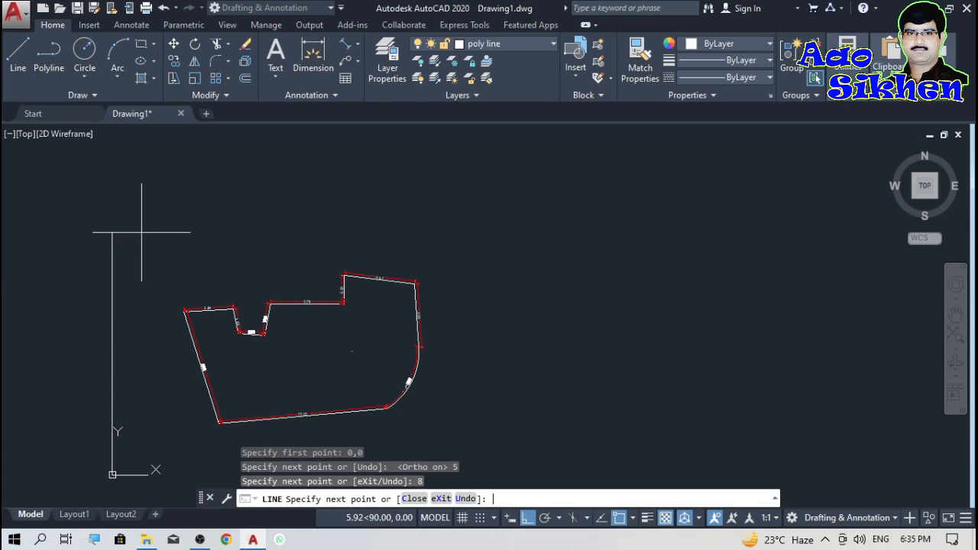
key(Return)
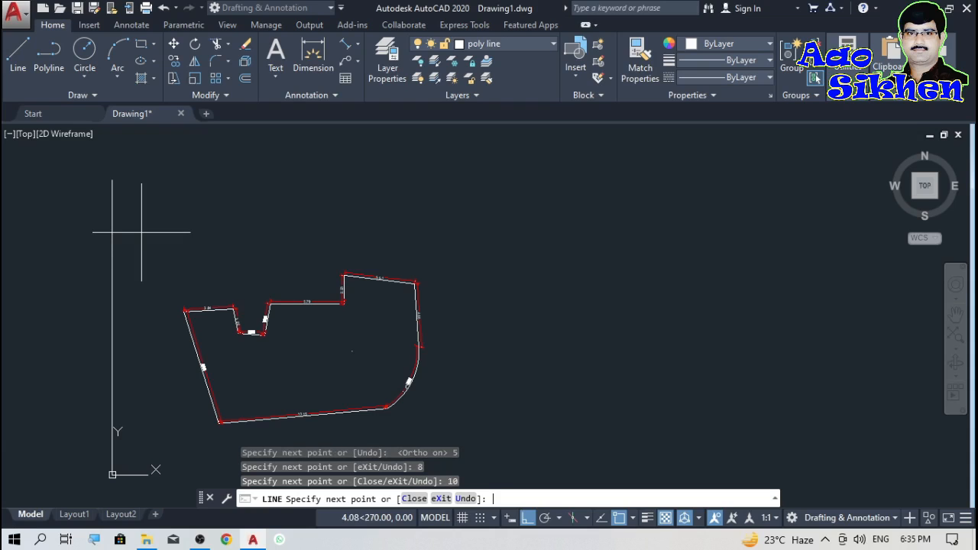
key(Return)
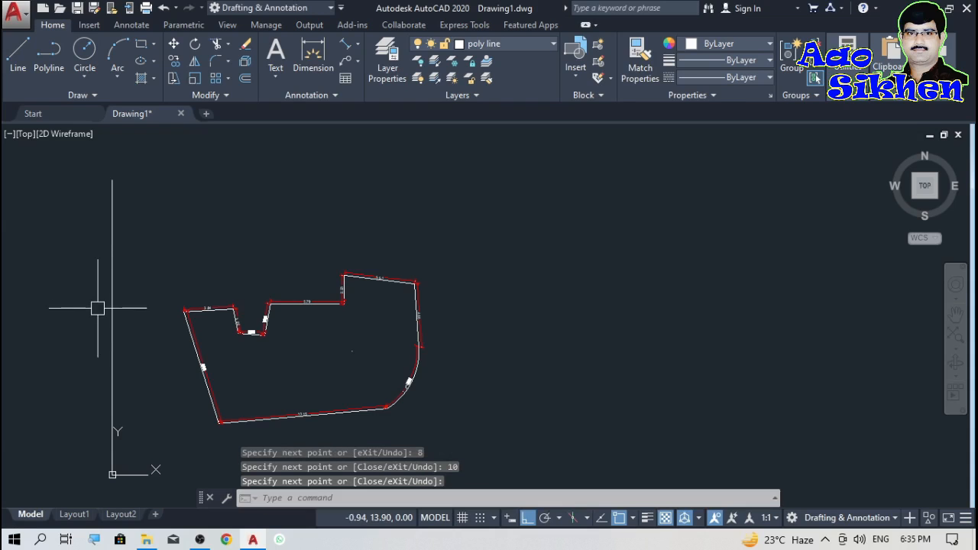
click(111, 455)
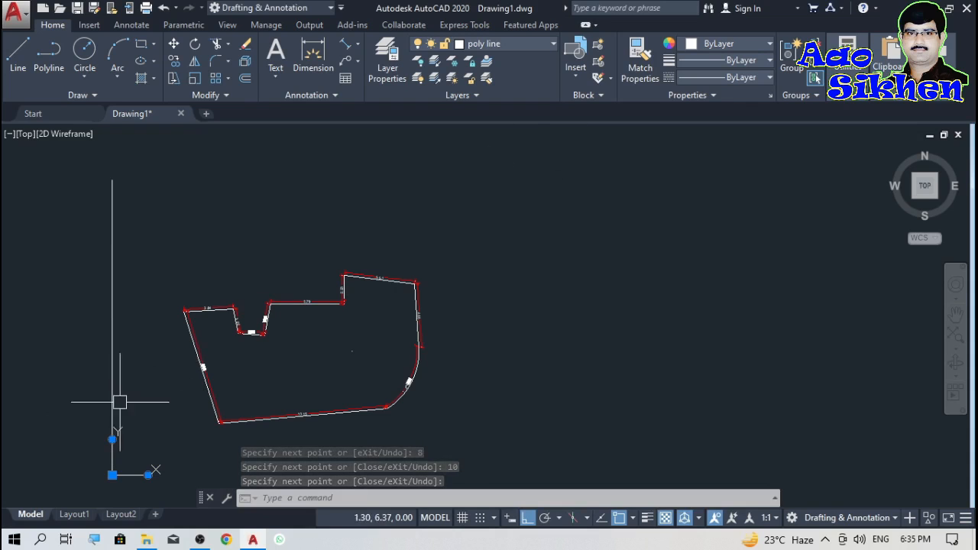
key(Escape)
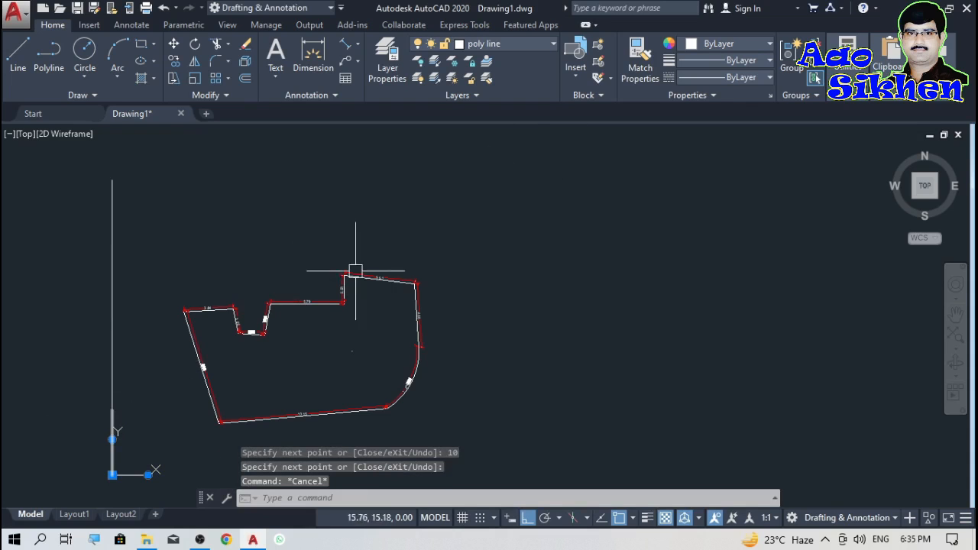
click(708, 47)
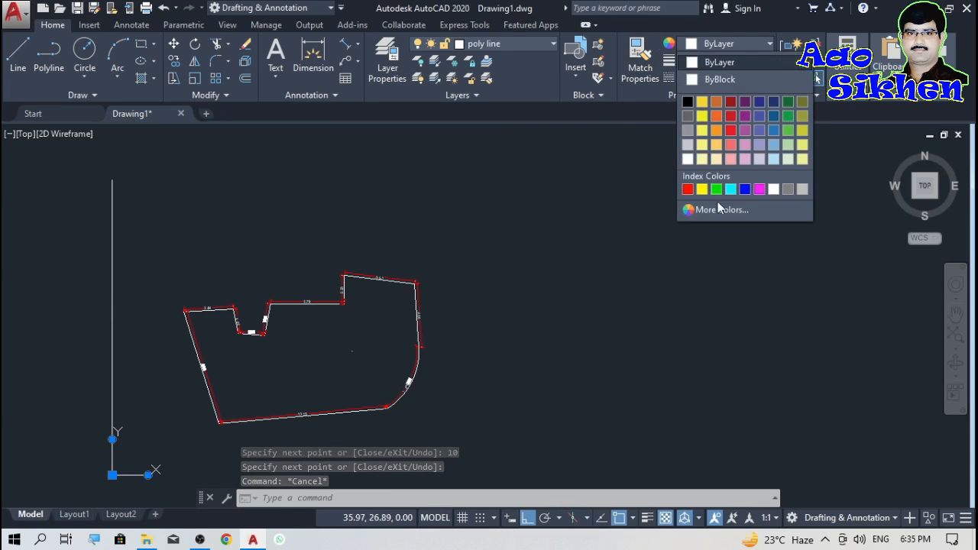
click(688, 189)
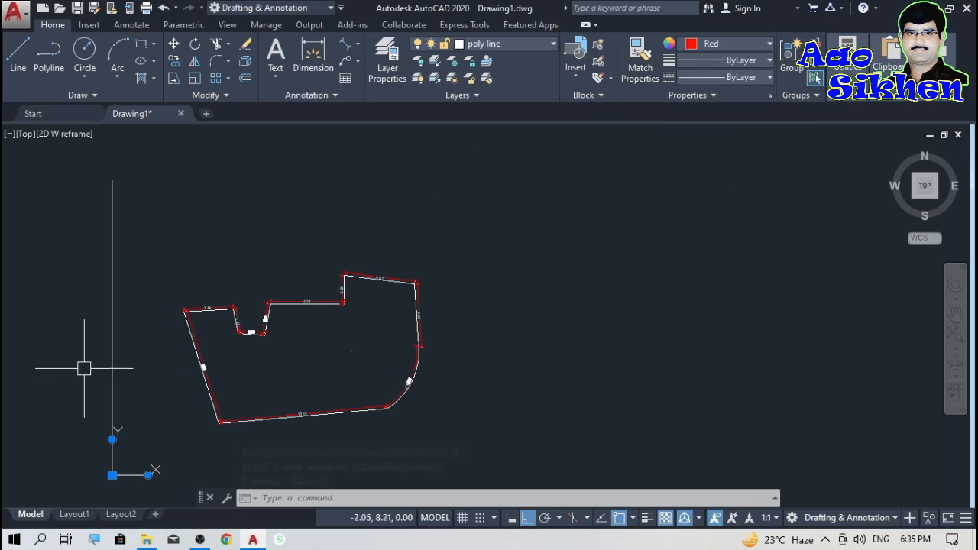
key(Escape)
Set the colour of the lowest vertical line segment, starting at the origin, to red.
scroll(97, 428, up, 3)
click(132, 405)
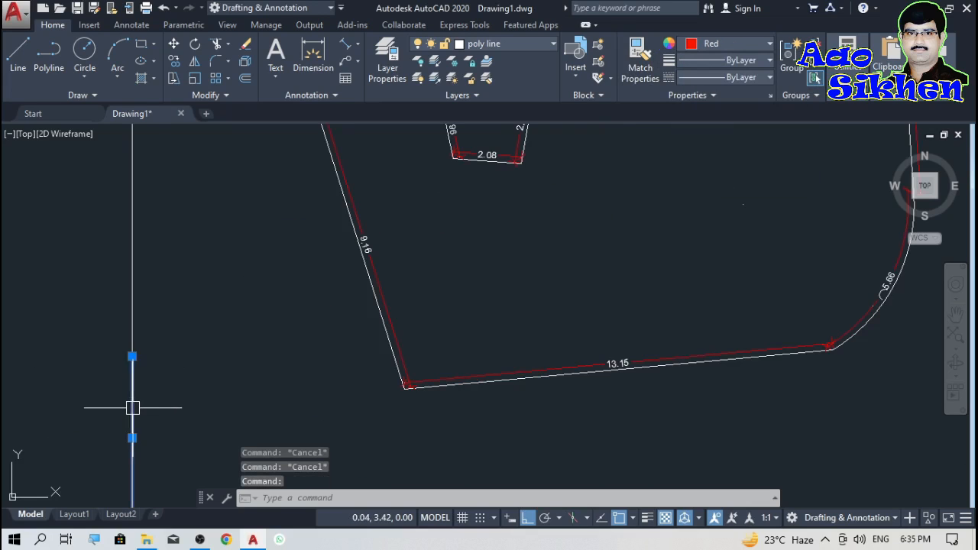
click(718, 46)
click(688, 189)
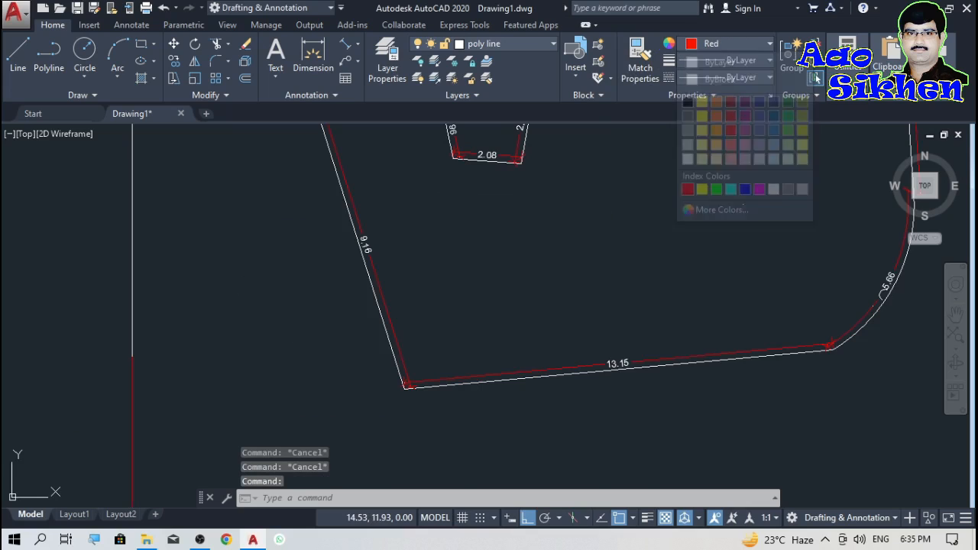
Set the colour of the middle vertical line segment to yellow and clear the selection.
key(Escape)
scroll(173, 350, down, 3)
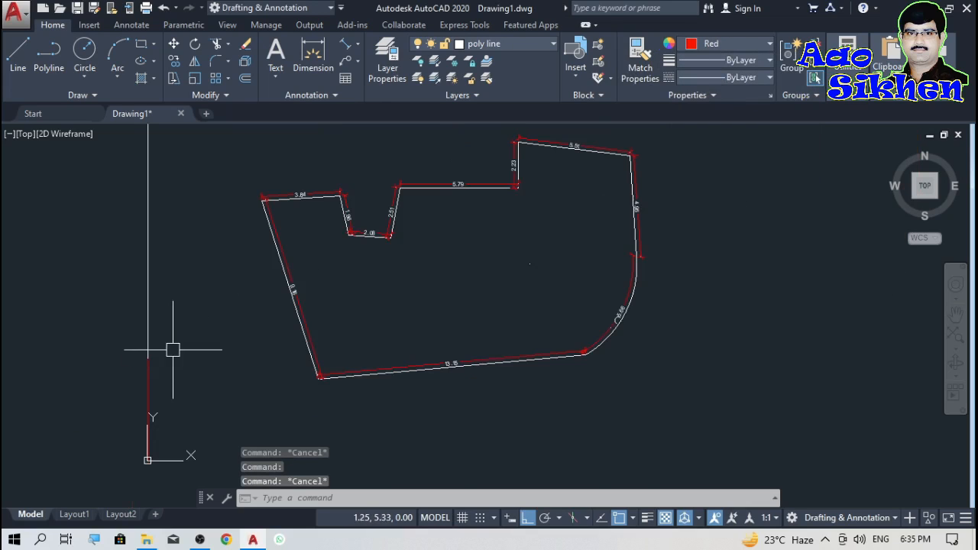
click(148, 286)
click(719, 43)
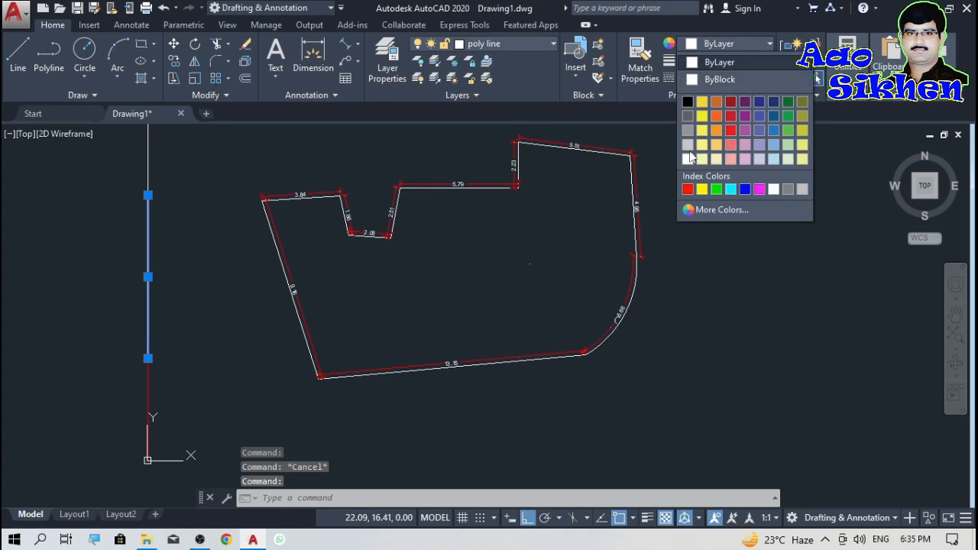
click(701, 189)
scroll(318, 392, down, 3)
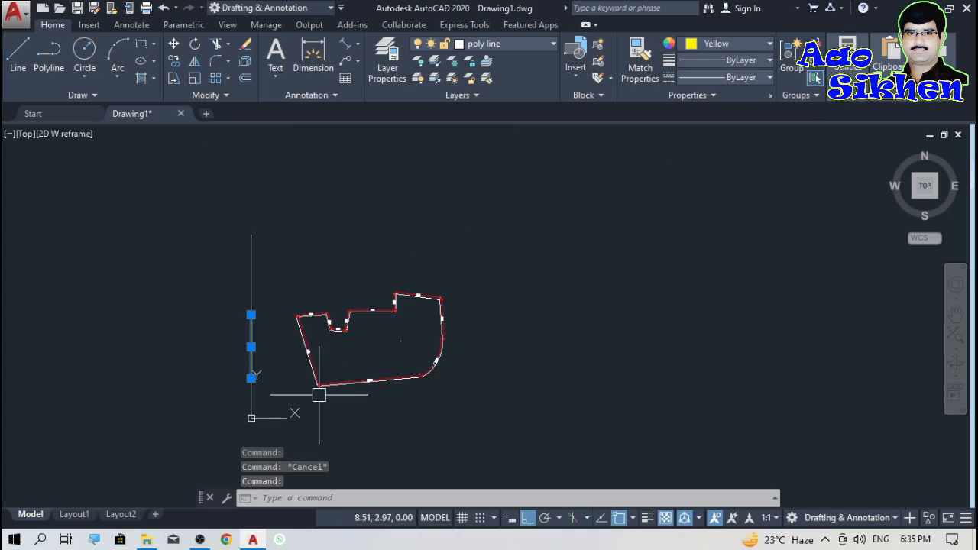
key(Escape)
scroll(240, 343, up, 2)
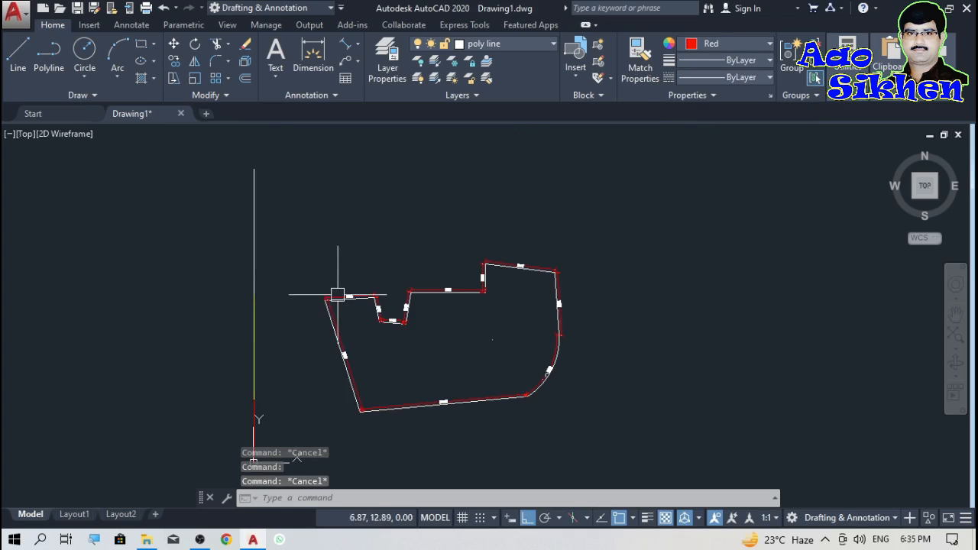
Erase the closed polyline together with all of its dimensions, keeping the vertical line segments.
scroll(337, 290, down, 2)
click(550, 214)
click(322, 389)
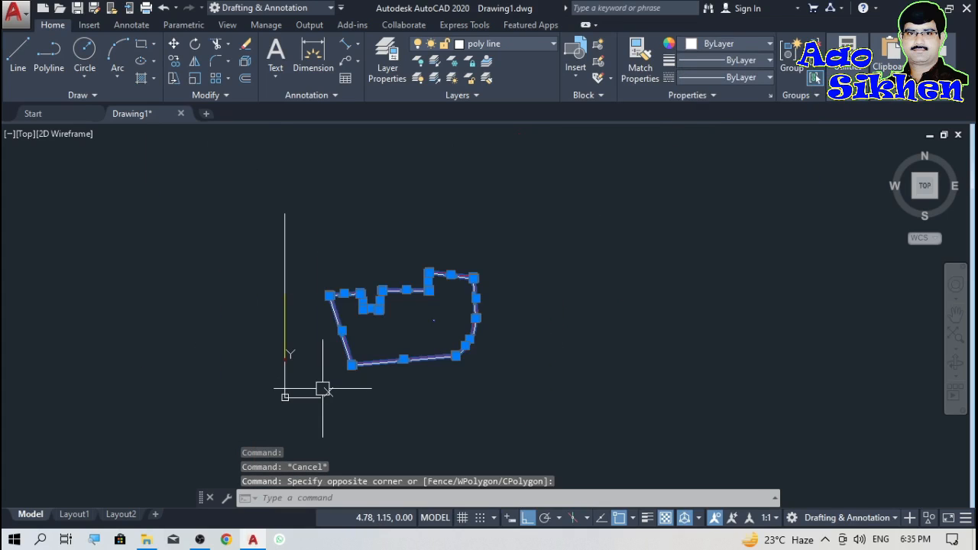
key(Delete)
scroll(277, 357, up, 2)
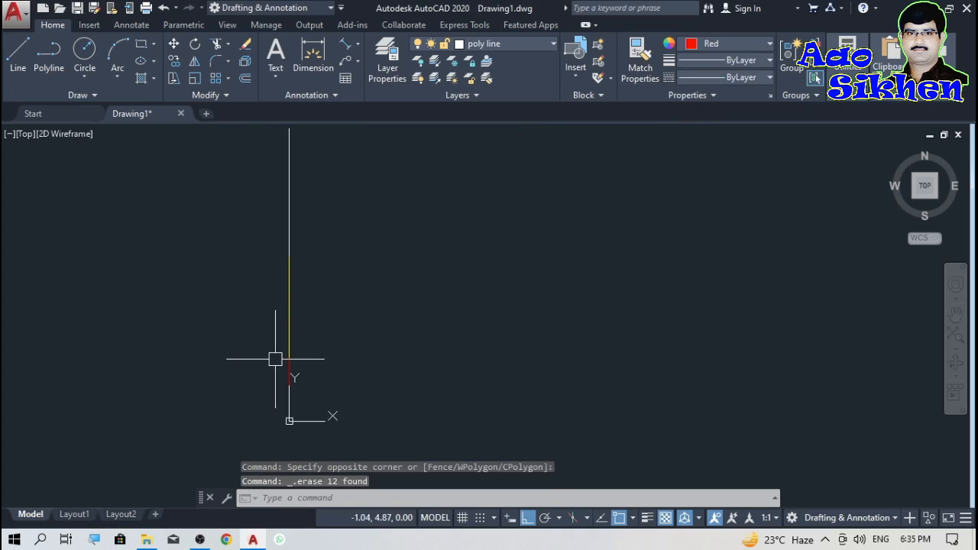
scroll(314, 390, down, 2)
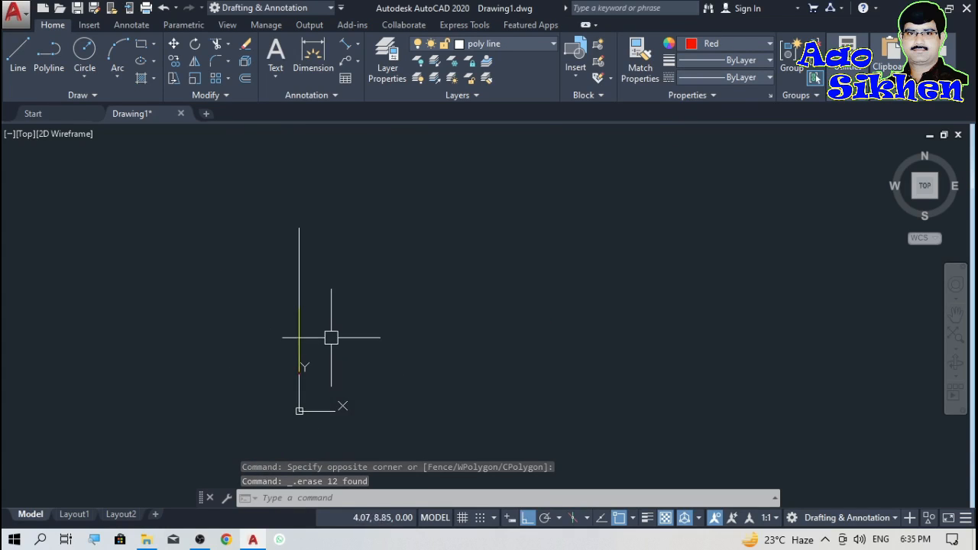
scroll(298, 413, up, 2)
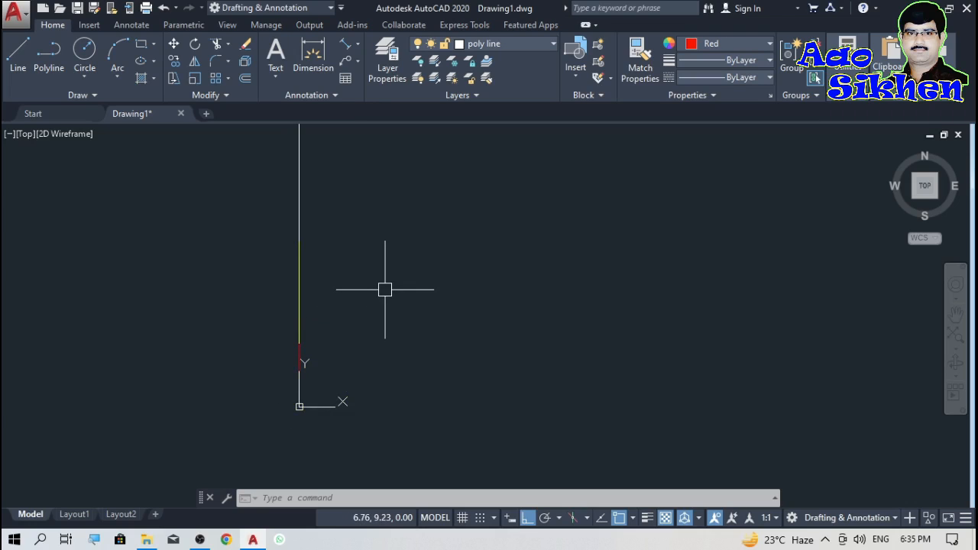
Run the EM routine and place elevation marks at the origin and at the upper end of the red segment.
text(EM)
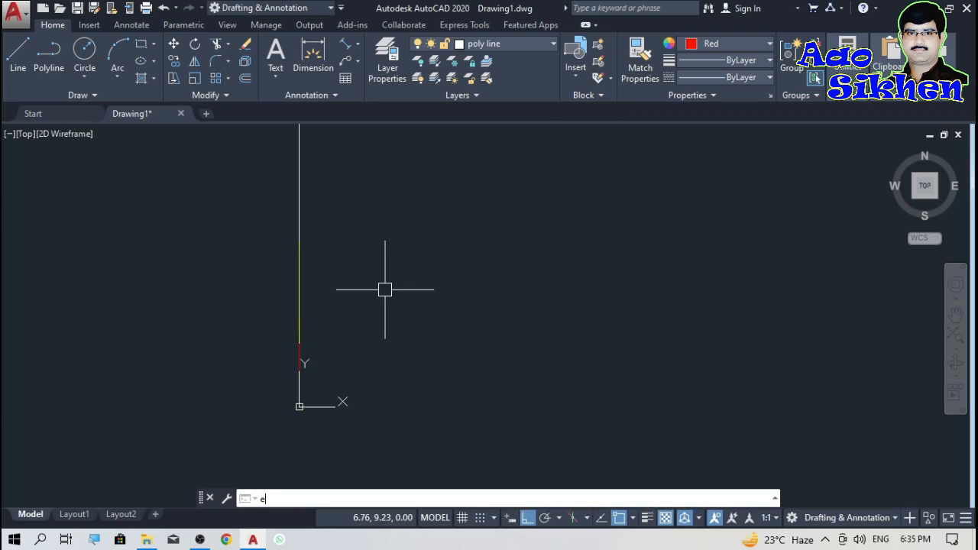
key(Return)
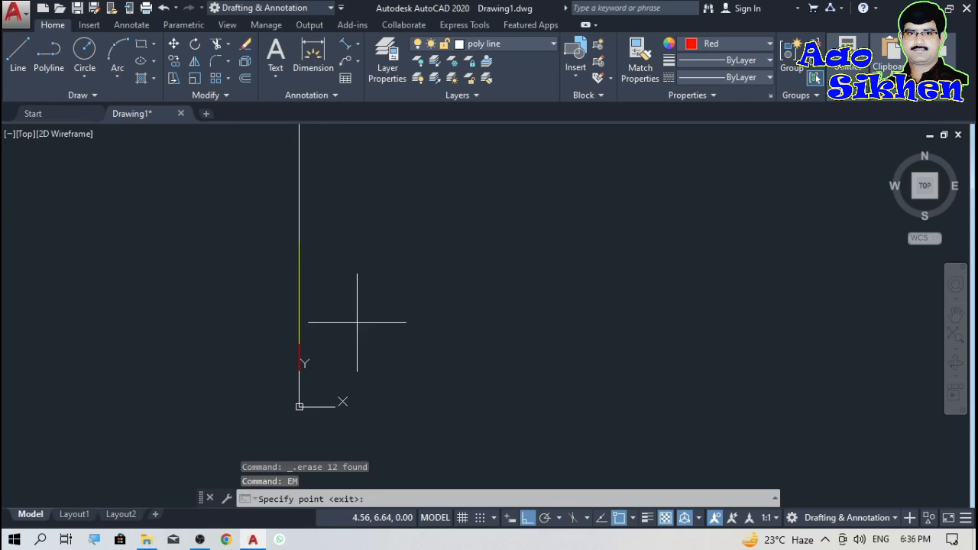
click(299, 406)
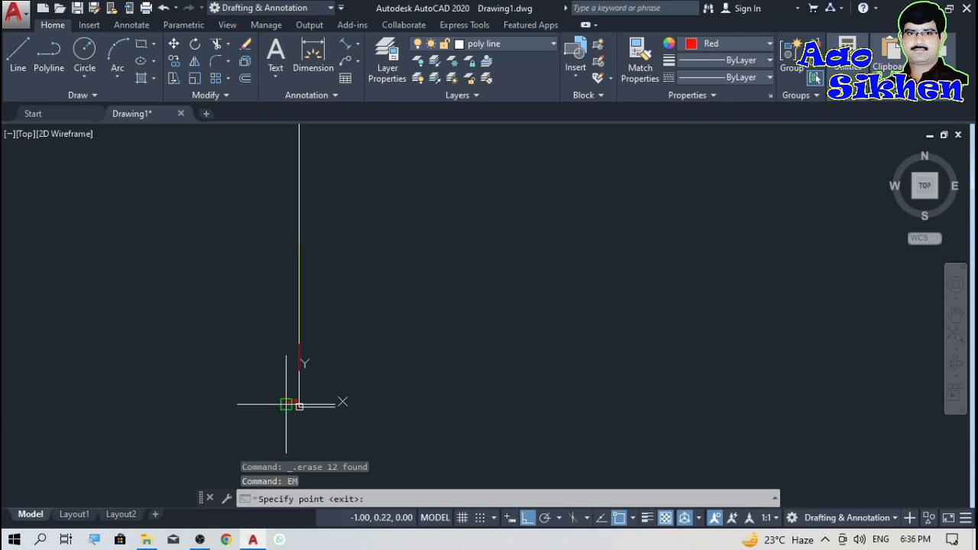
scroll(273, 410, up, 3)
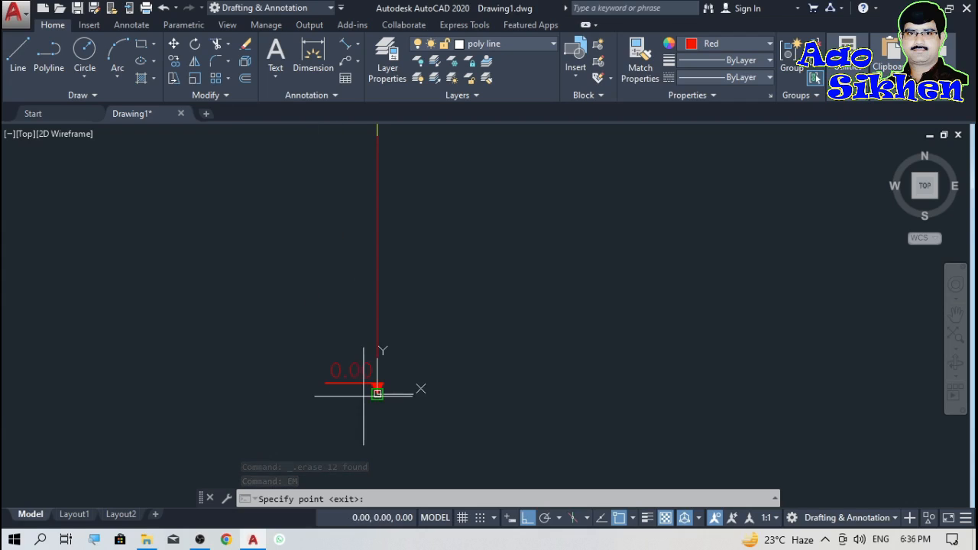
scroll(342, 439, down, 2)
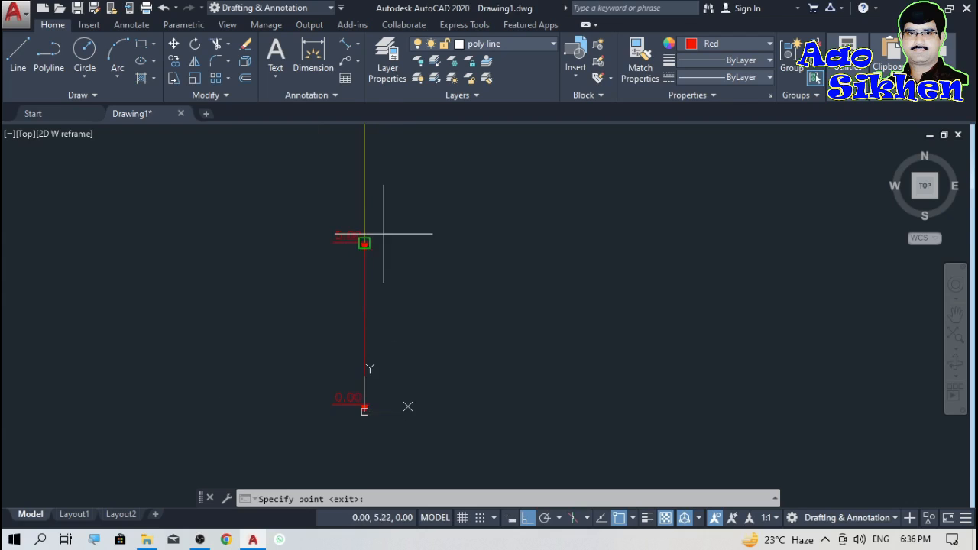
scroll(370, 214, up, 3)
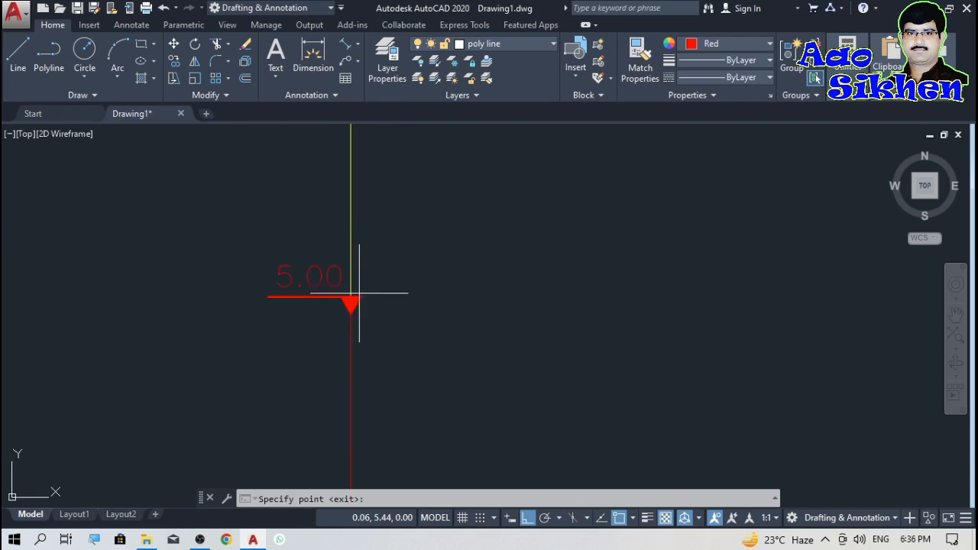
Place elevation marks at the upper ends of the yellow and white vertical segments.
scroll(415, 403, down, 4)
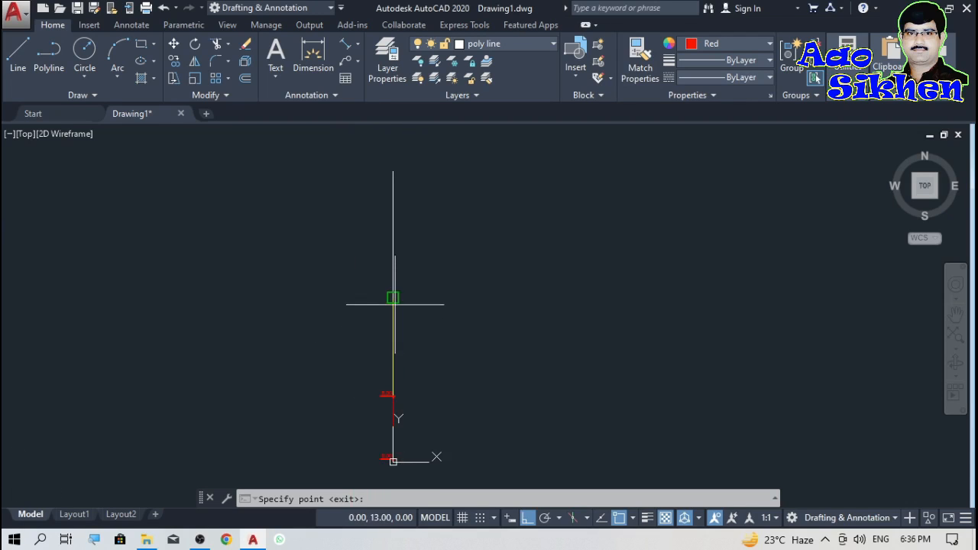
scroll(412, 302, up, 3)
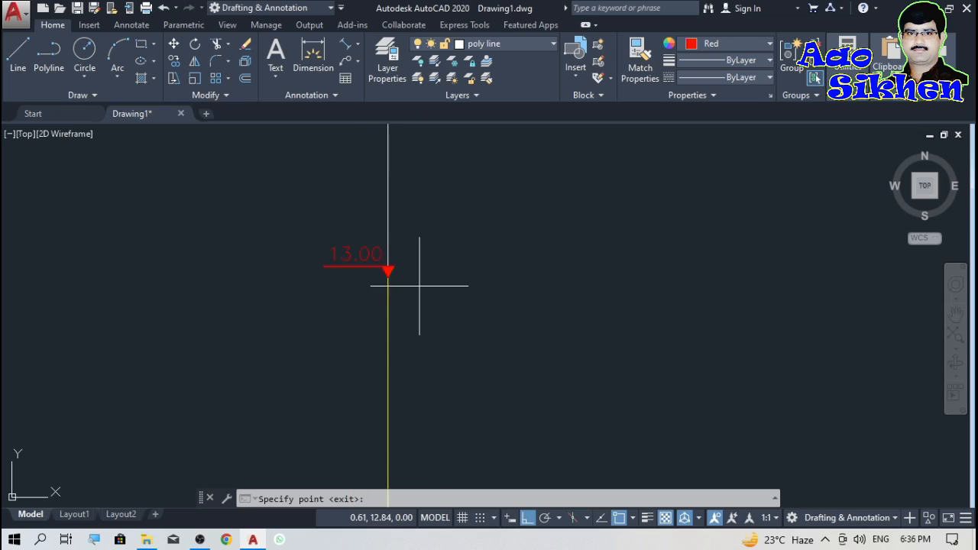
scroll(415, 279, down, 2)
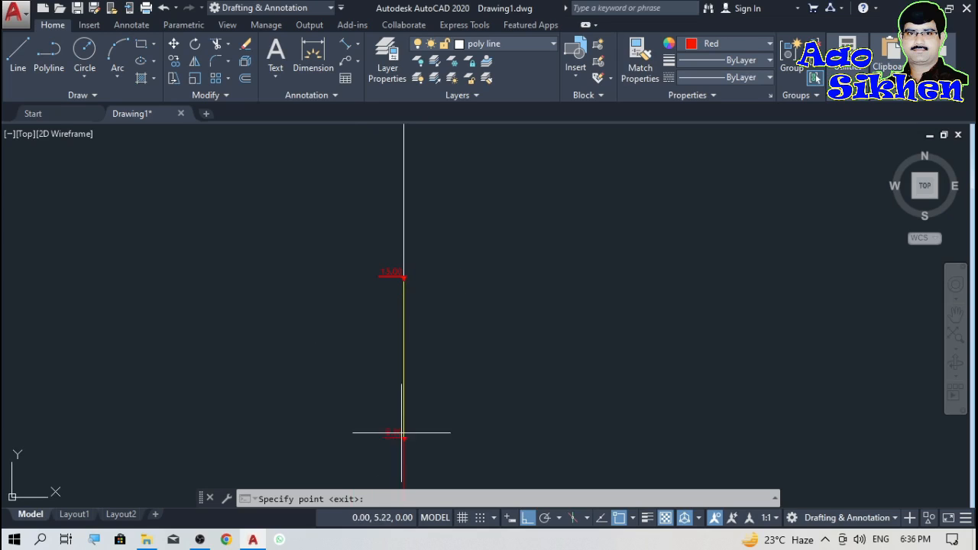
scroll(405, 432, down, 2)
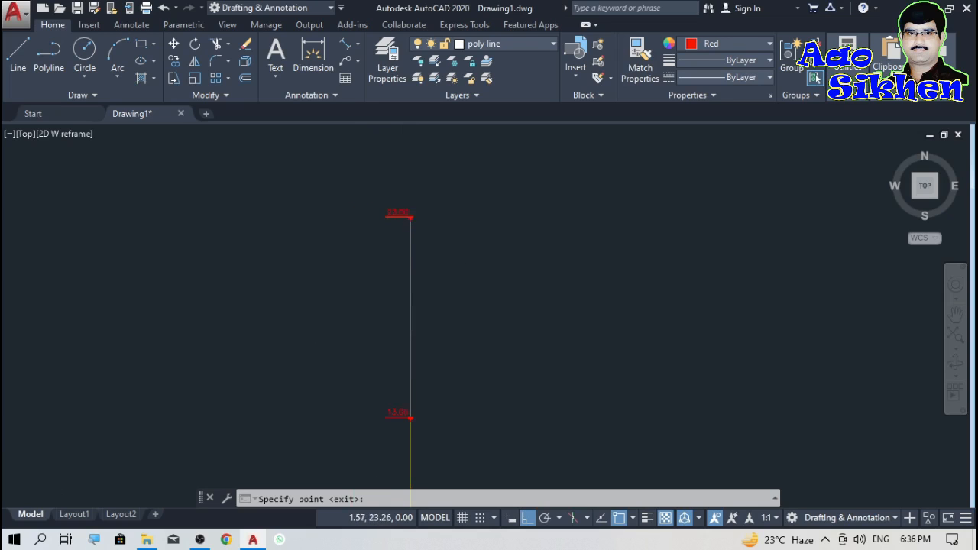
Examine the elevation marks at the segment ends along the vertical line, and end the EM routine.
scroll(443, 216, up, 2)
scroll(443, 214, down, 2)
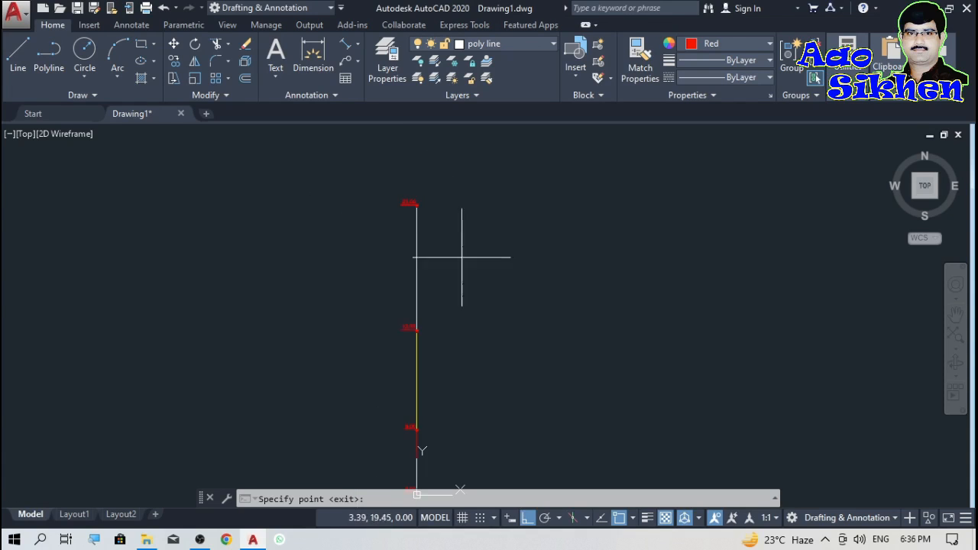
scroll(442, 201, up, 3)
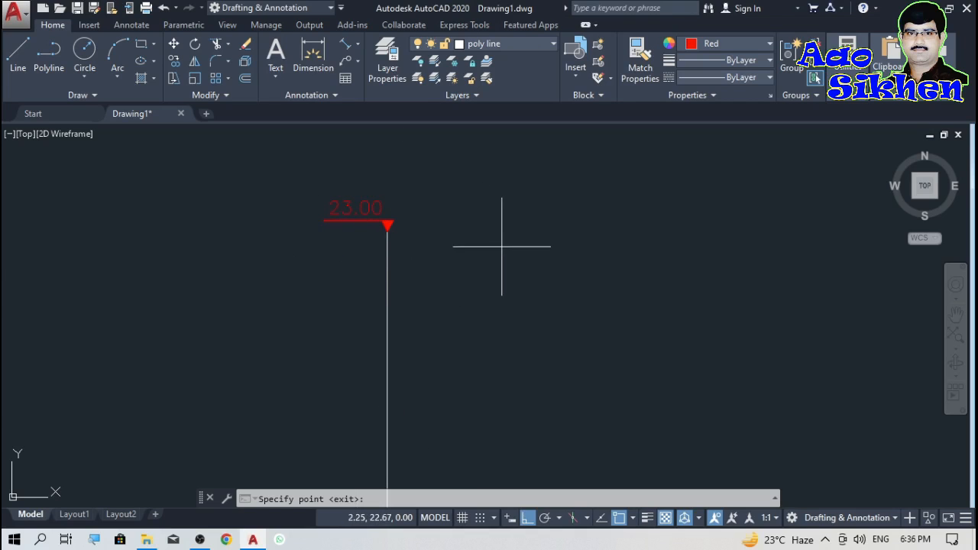
scroll(387, 239, down, 3)
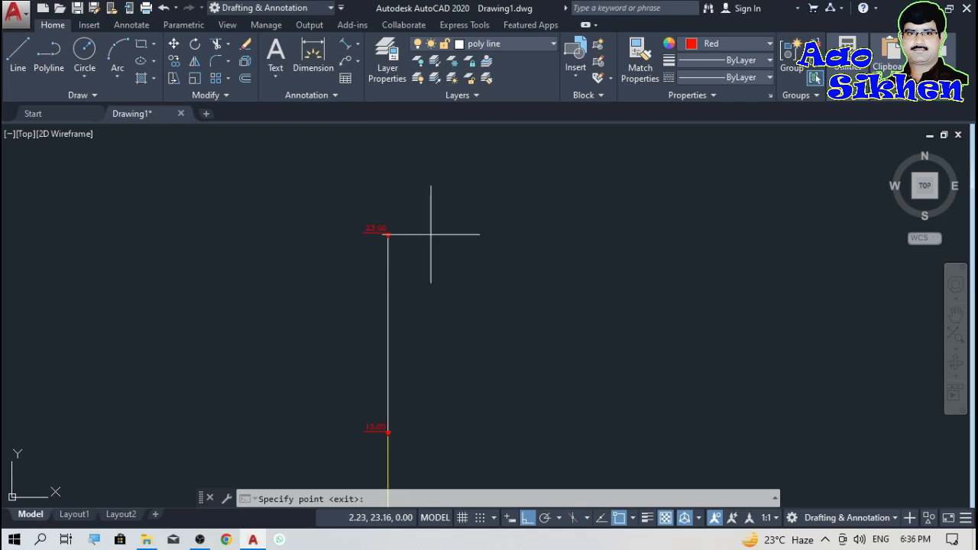
scroll(431, 234, down, 2)
scroll(467, 314, up, 2)
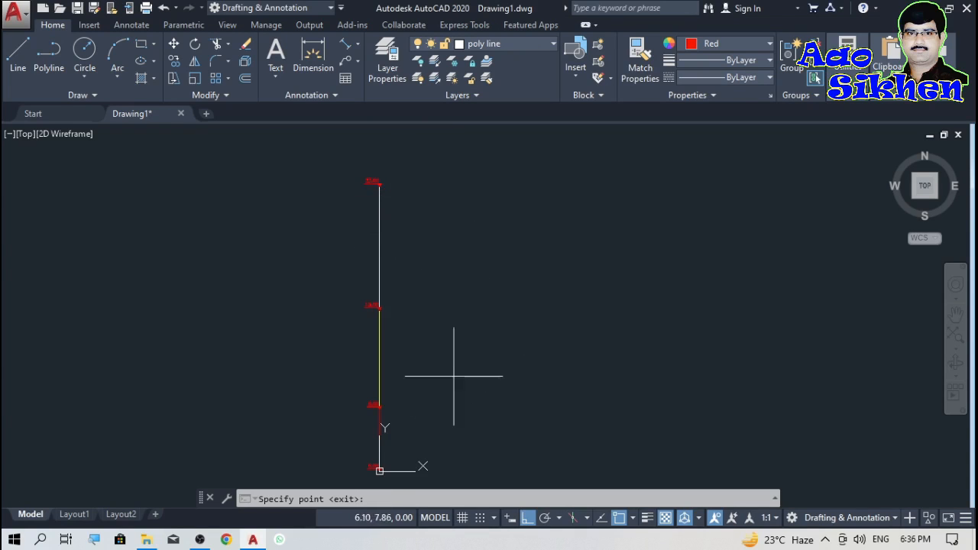
scroll(413, 414, up, 4)
scroll(336, 376, up, 2)
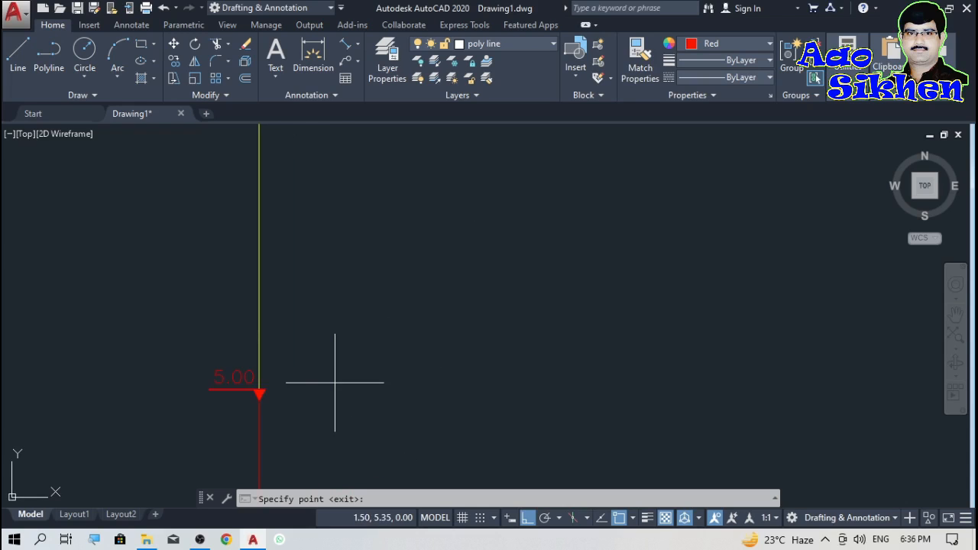
scroll(335, 382, down, 4)
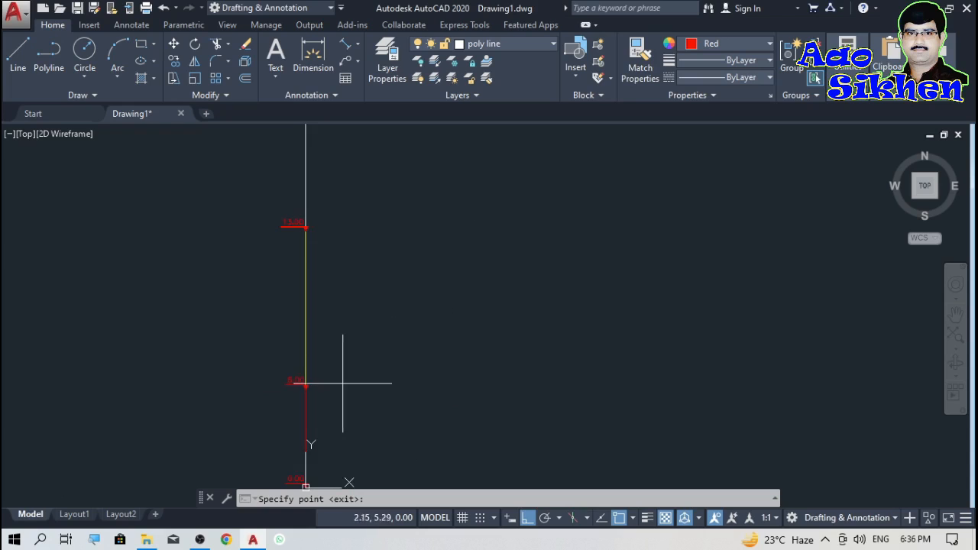
scroll(344, 374, up, 2)
scroll(342, 327, down, 2)
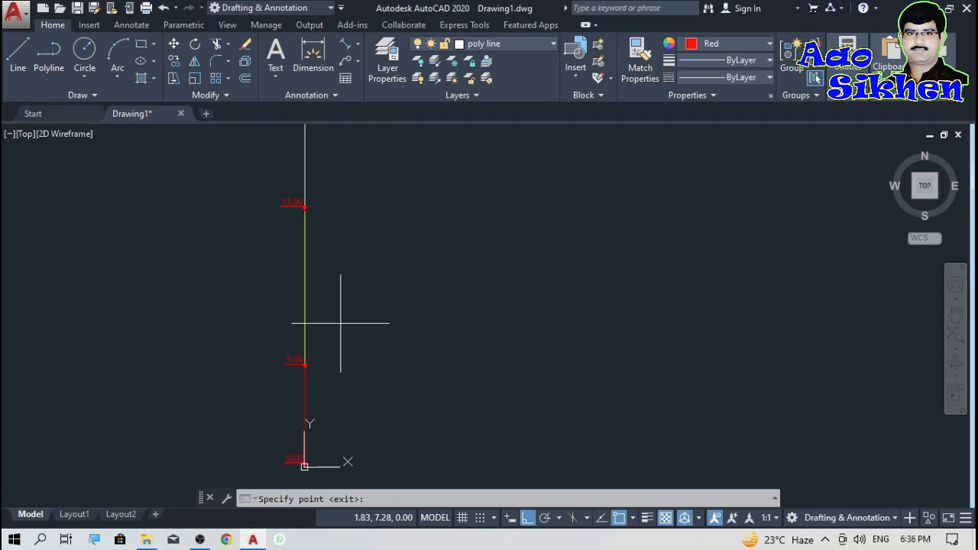
scroll(341, 323, down, 2)
key(Escape)
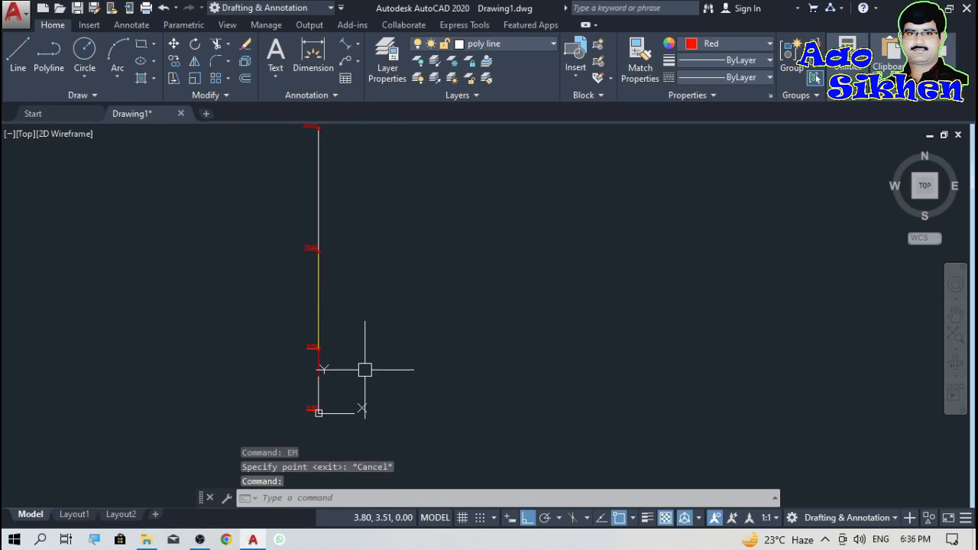